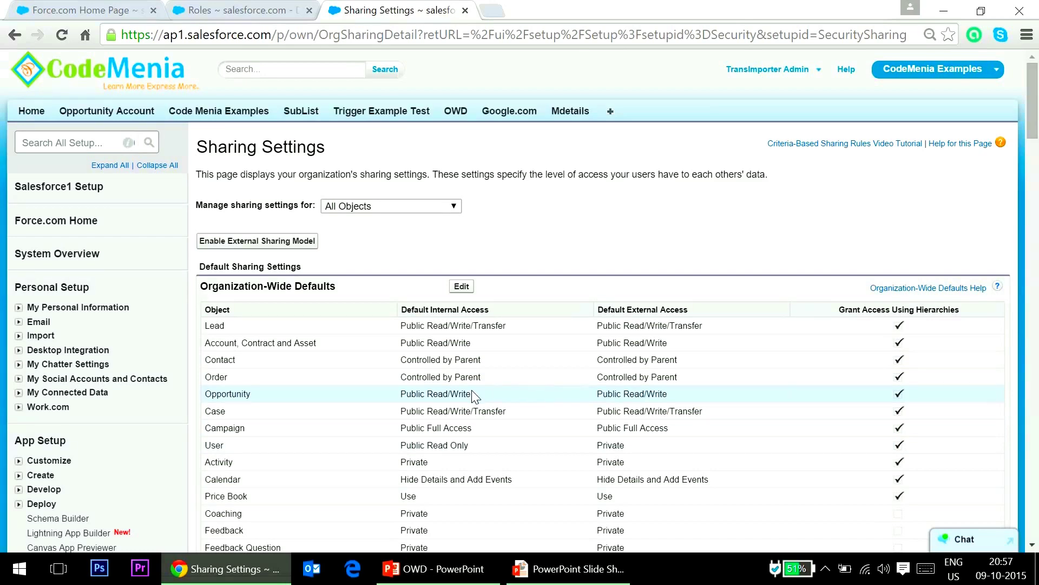
Examine the organization-wide default internal access options for Coaching and Lead, leaving the settings without saving
{"action": "left_click", "coordinate": [462, 287]}
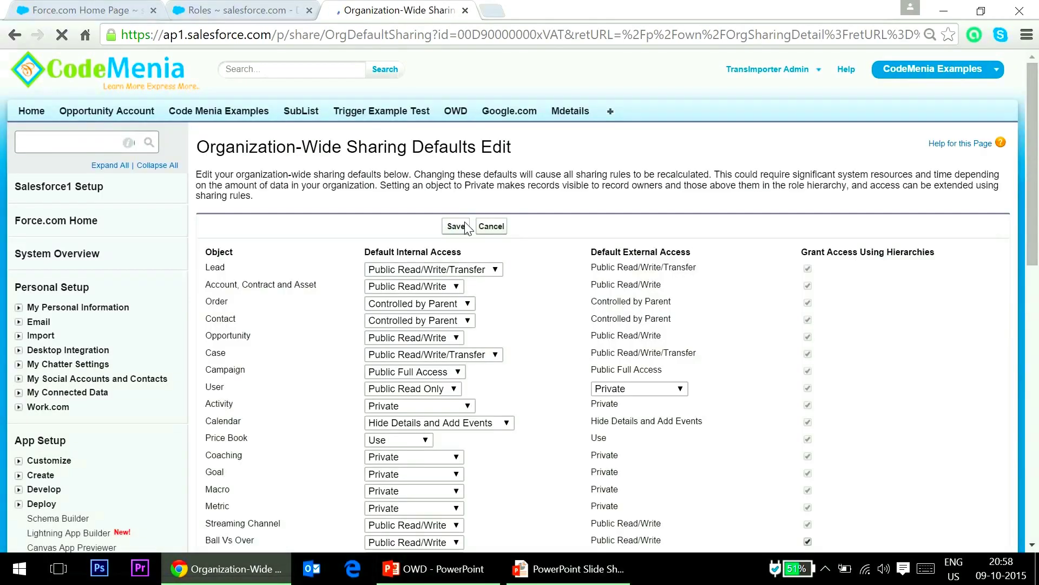
{"action": "left_click", "coordinate": [413, 456]}
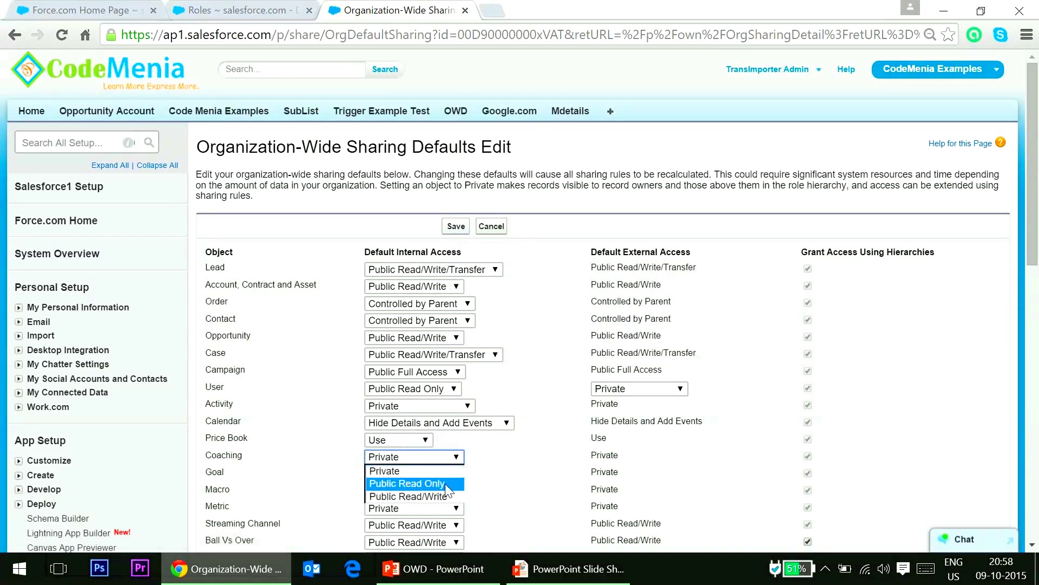
{"action": "left_click", "coordinate": [550, 327]}
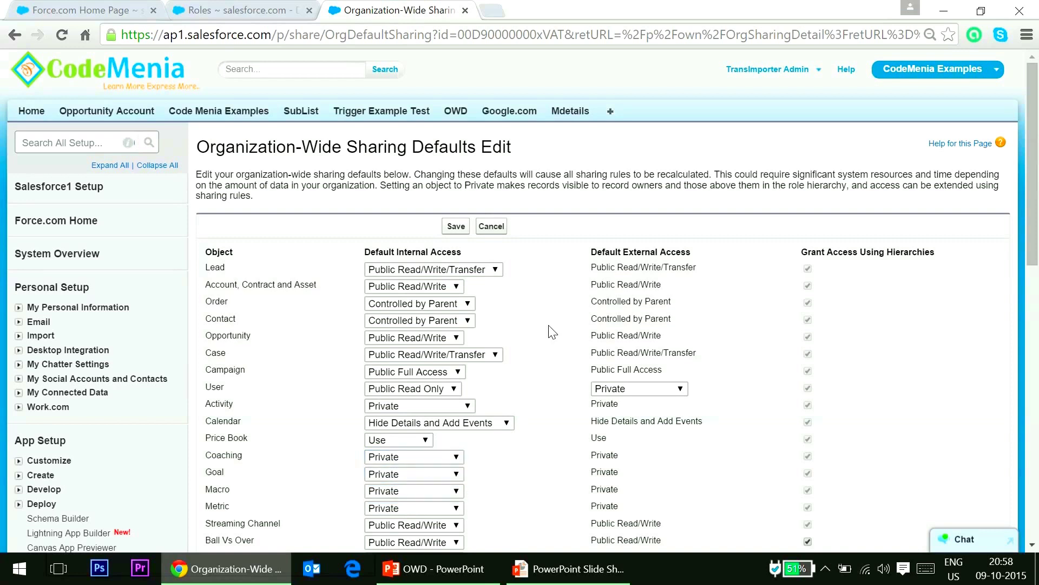
{"action": "left_click", "coordinate": [392, 272]}
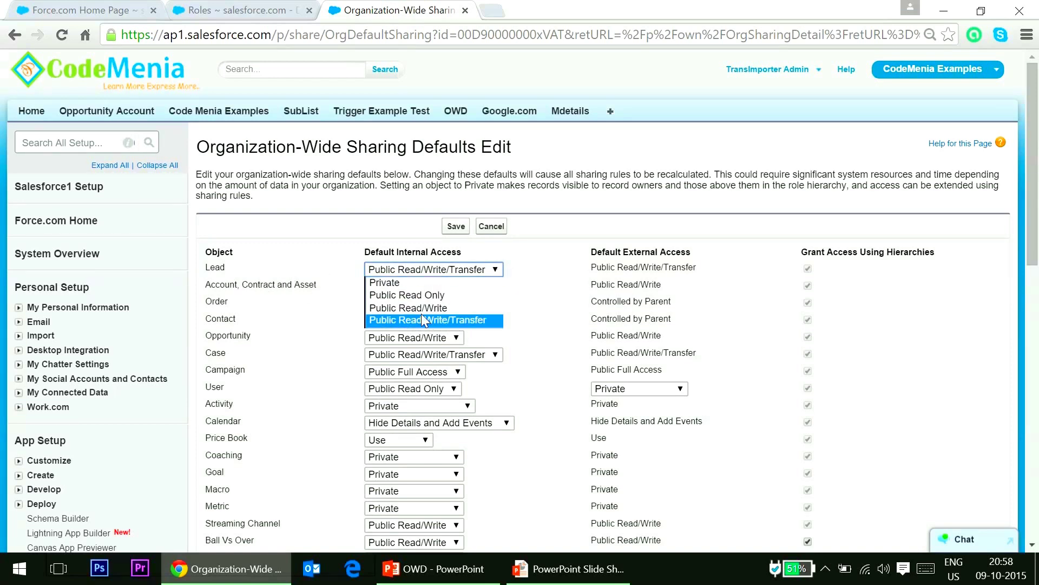
{"action": "left_click", "coordinate": [539, 274]}
{"action": "left_click", "coordinate": [491, 228]}
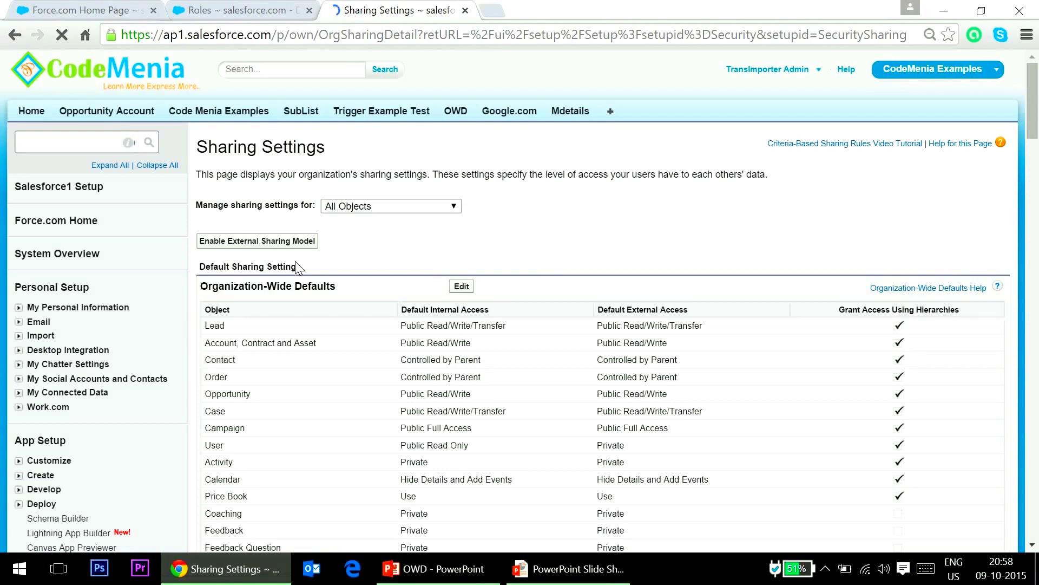
Open the OWD object's home page in a separate browser tab
{"action": "middle_click", "coordinate": [455, 114]}
{"action": "left_click", "coordinate": [522, 12]}
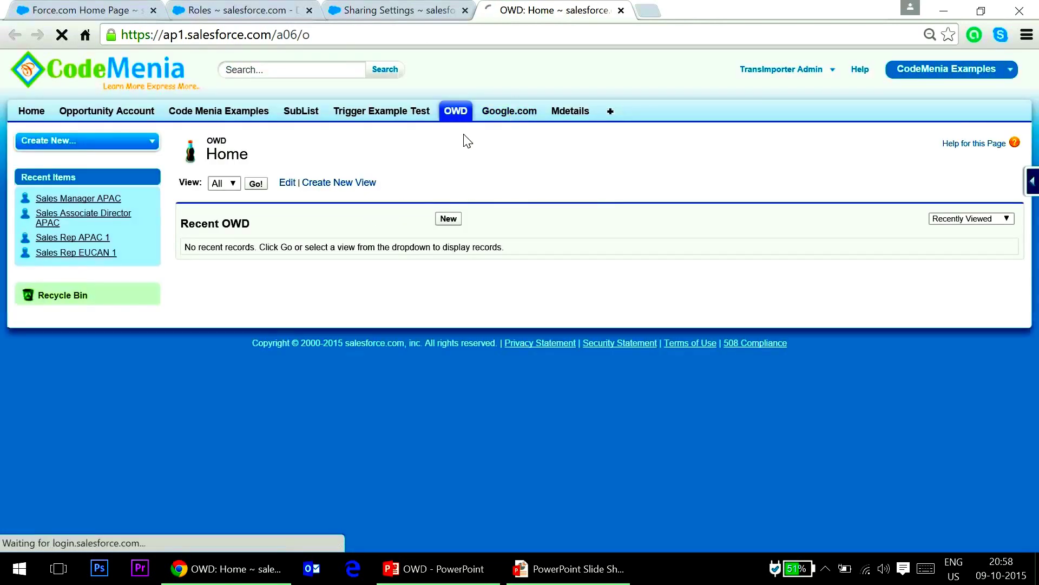
Check which users are assigned to the Sales Rep APAC 1 and Sales Manager APAC roles, returning to the roles list
{"action": "left_click", "coordinate": [223, 10]}
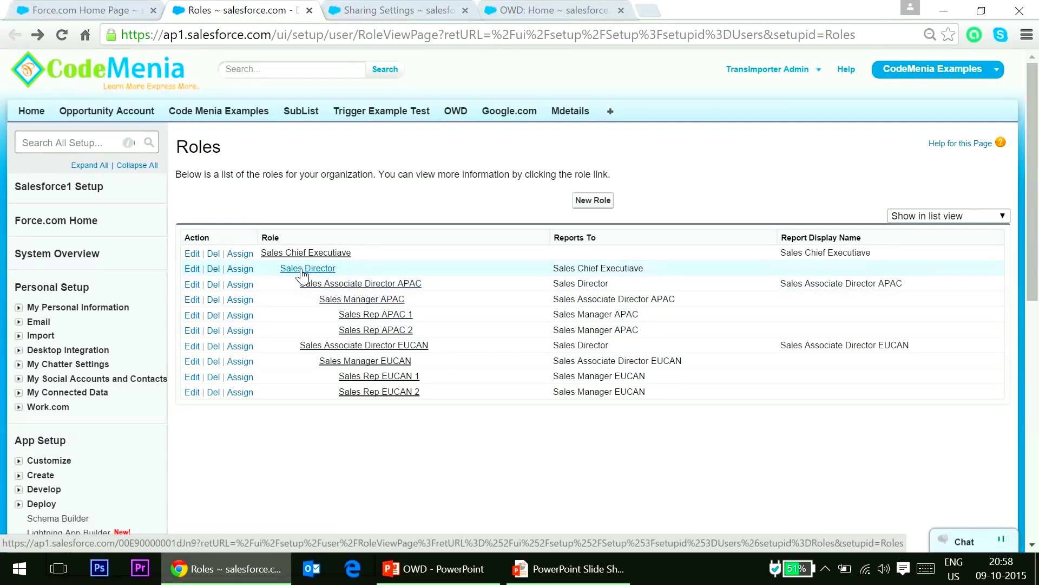
{"action": "left_click", "coordinate": [362, 317]}
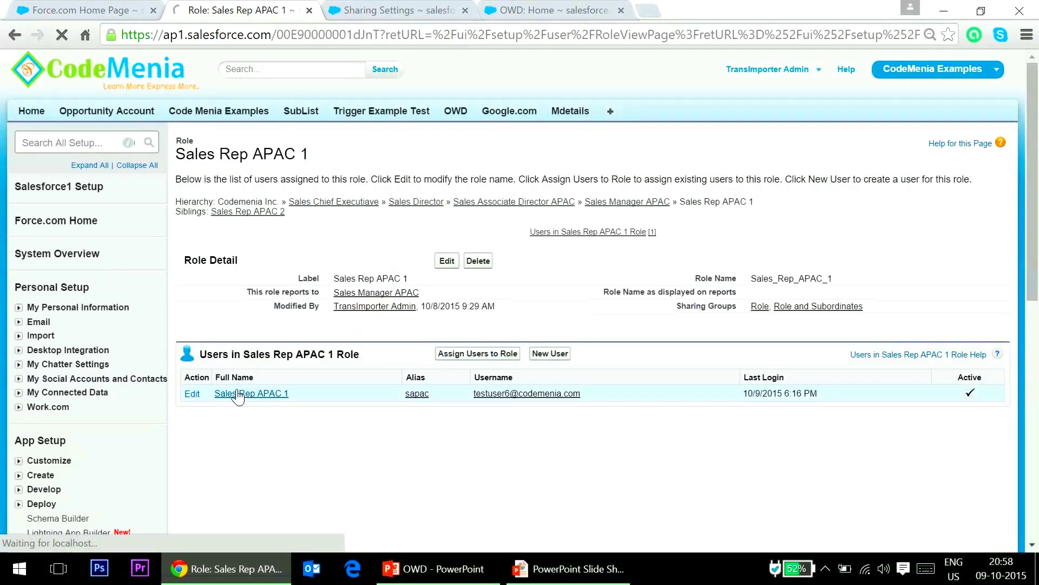
{"action": "left_click", "coordinate": [15, 35]}
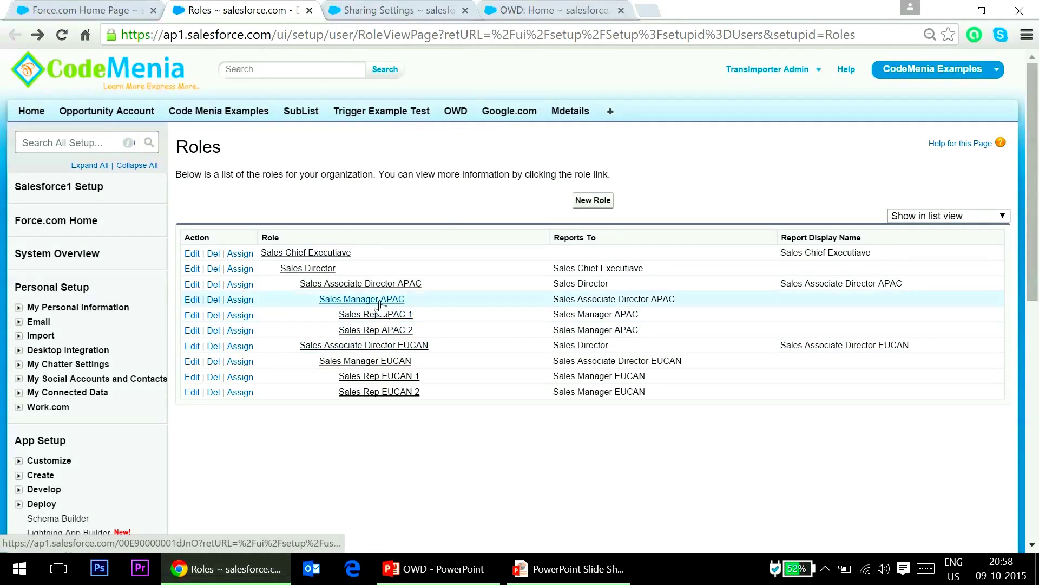
{"action": "left_click", "coordinate": [379, 301]}
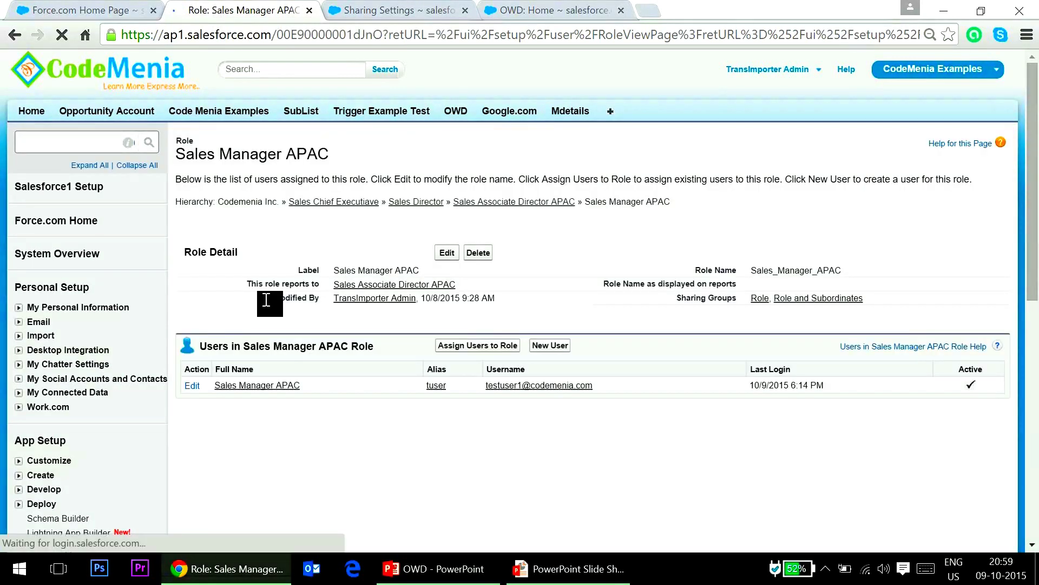
{"action": "left_click", "coordinate": [13, 36]}
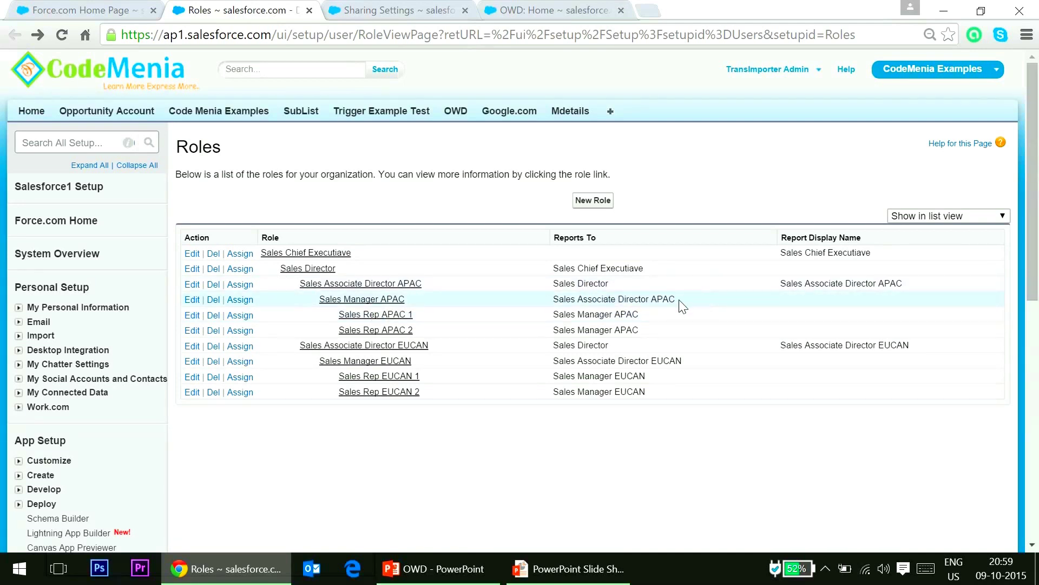
Switch to the PowerPoint slide show and examine the Scenario 1 role hierarchy slide for OWD: Private
{"action": "left_click", "coordinate": [426, 449]}
{"action": "left_click", "coordinate": [558, 560]}
{"action": "scroll", "coordinate": [433, 279], "scroll_direction": "up", "scroll_amount": 1}
{"action": "key", "text": "Right"}
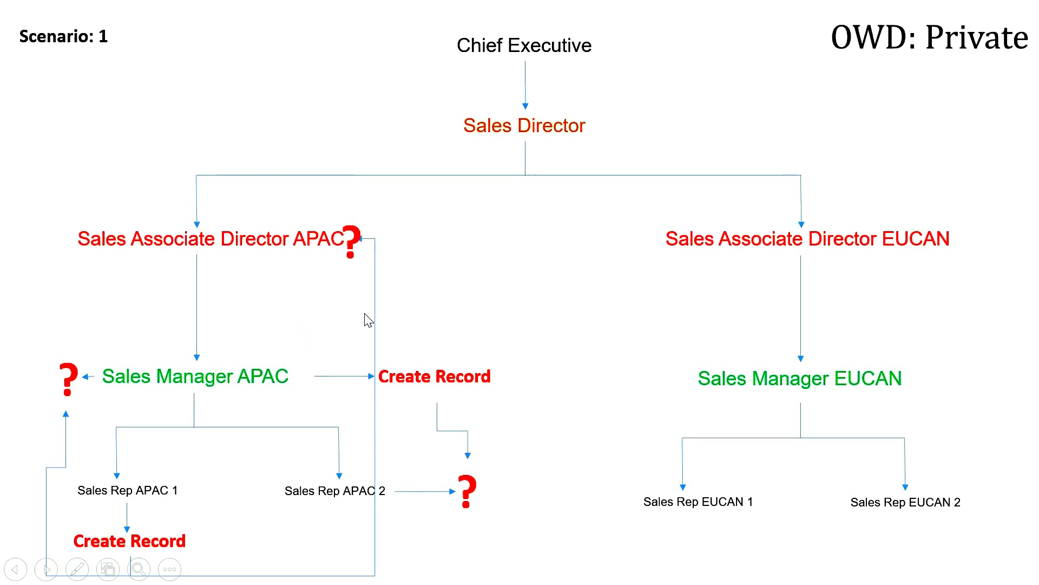
{"action": "key", "text": "super"}
{"action": "key", "text": "super"}
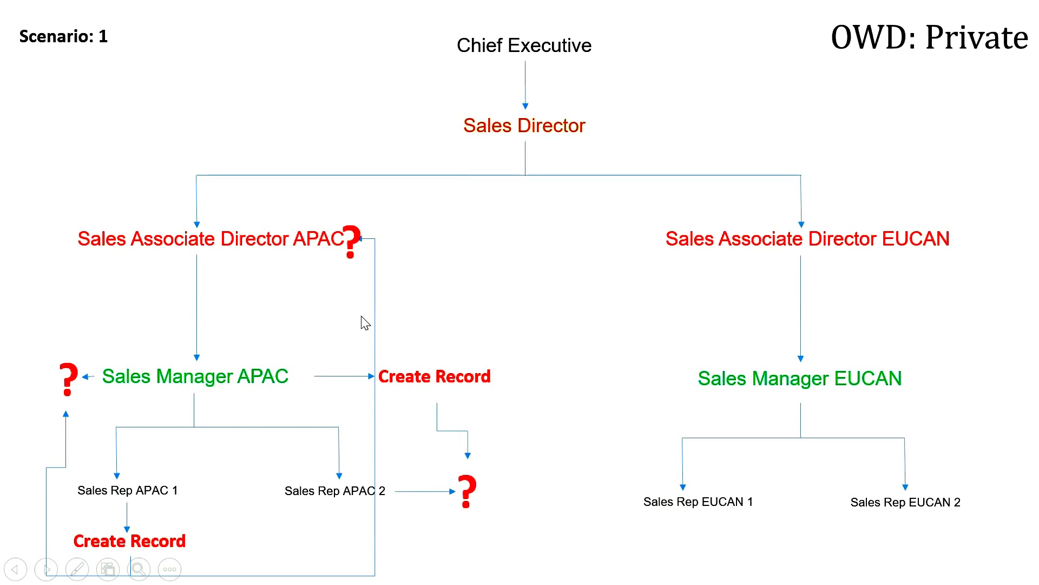
Switch to the browser session of Sales Manager APAC and start a new OWD record with record type Owd Record Type 1
{"action": "key", "text": "alt+Tab"}
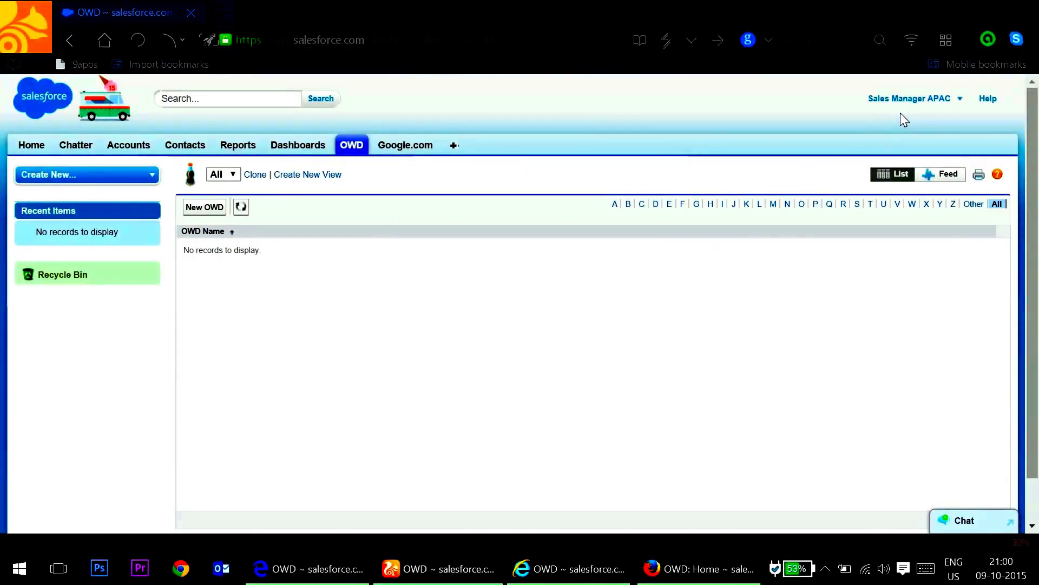
{"action": "left_click", "coordinate": [204, 206]}
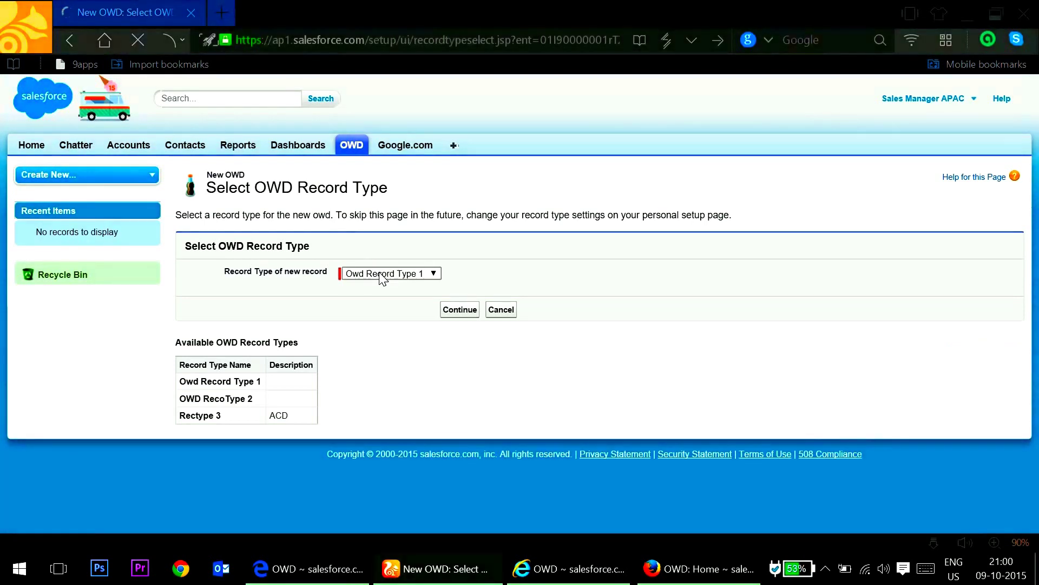
{"action": "left_click", "coordinate": [382, 274]}
{"action": "left_click", "coordinate": [460, 310]}
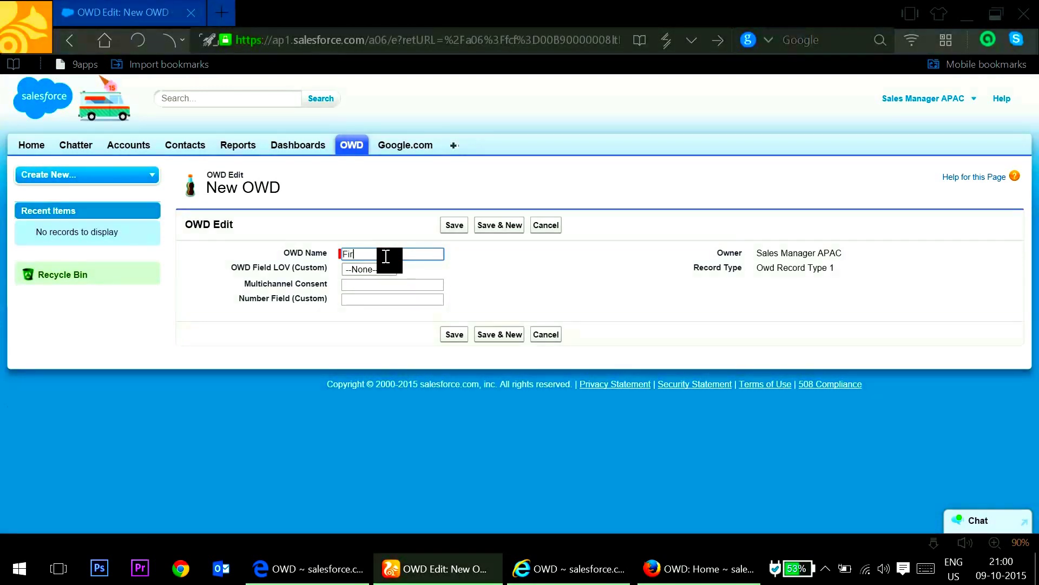
Name the OWD record First Record, set OWD Field LOV to A and Multichannel Consent to Ass, and save it
{"action": "type", "text": "ord"}
{"action": "left_click", "coordinate": [371, 269]}
{"action": "left_click", "coordinate": [359, 299]}
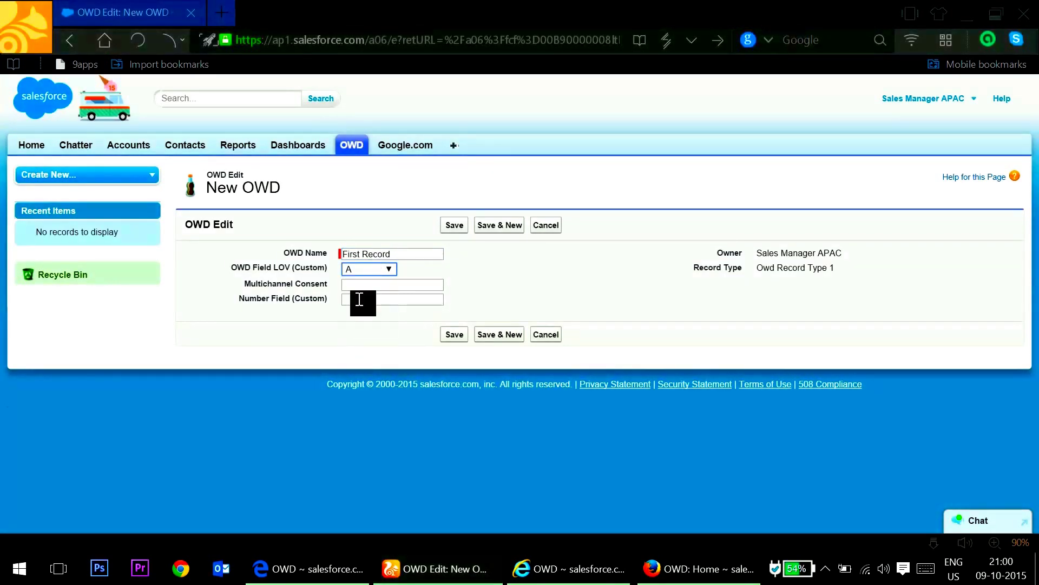
{"action": "left_click", "coordinate": [363, 286]}
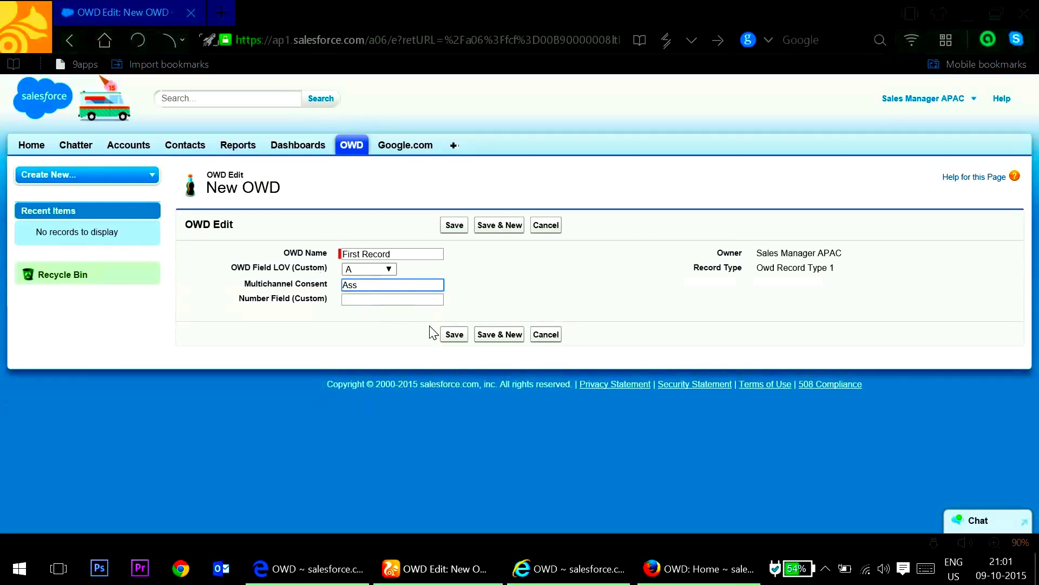
{"action": "left_click", "coordinate": [453, 339]}
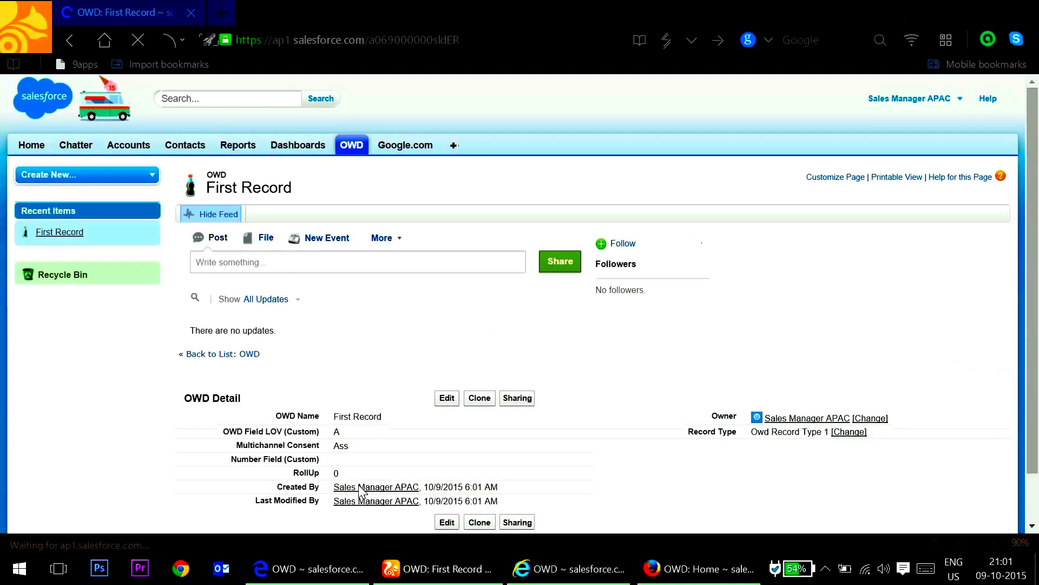
Switch to the Edge session of Sales Rep APAC 2, refresh the OWD list, and check the OWD object's default access in Sharing Settings
{"action": "left_click", "coordinate": [313, 574]}
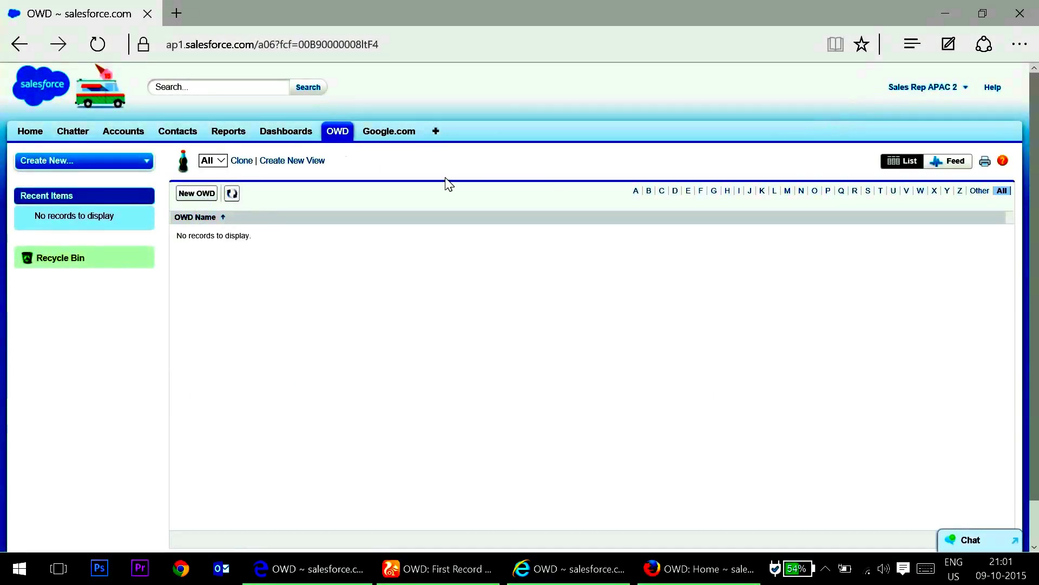
{"action": "left_click", "coordinate": [233, 194]}
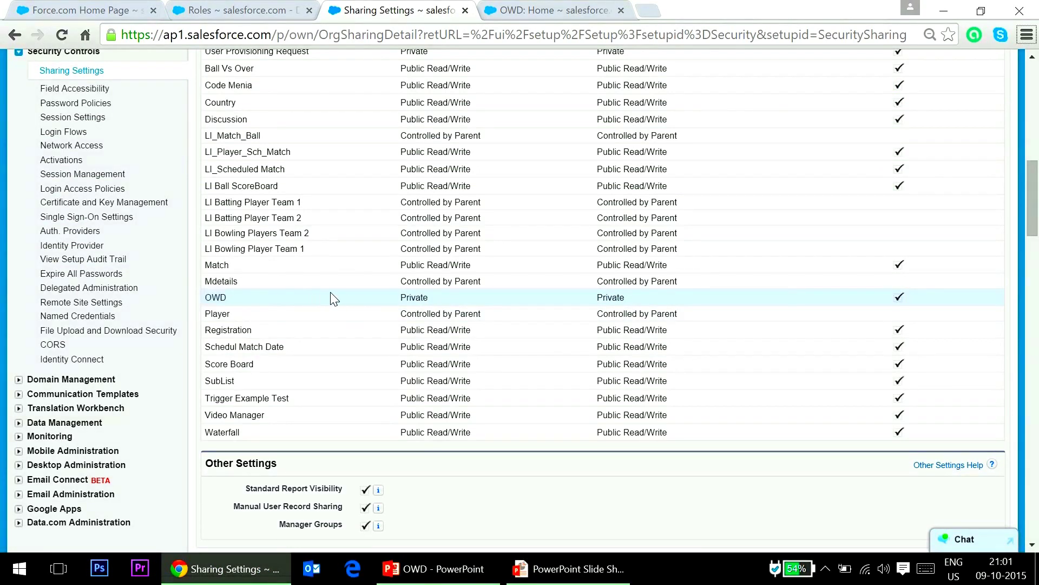
{"action": "double_click", "coordinate": [413, 297]}
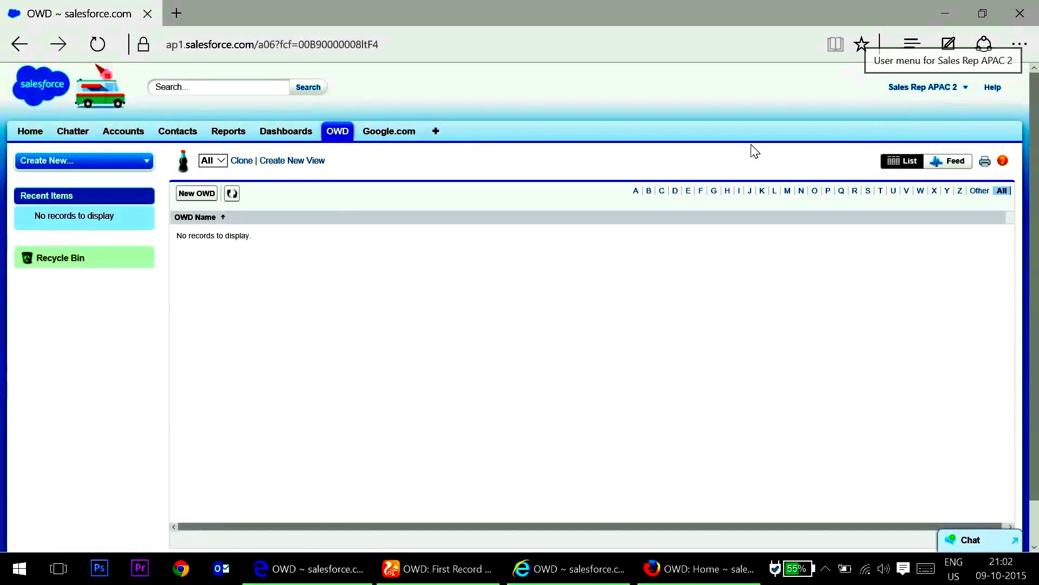
{"action": "left_click", "coordinate": [233, 195]}
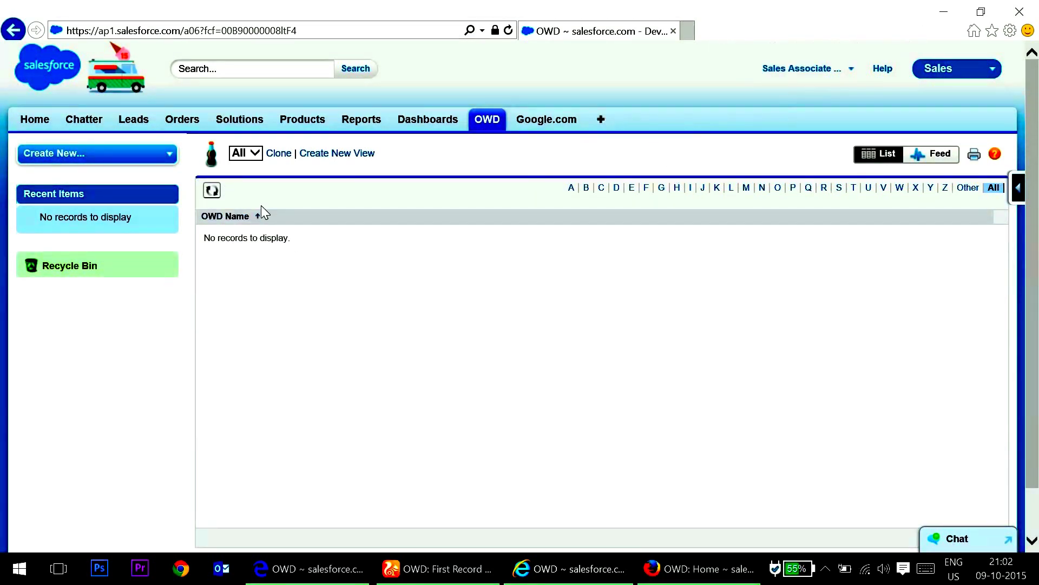
Refresh the OWD list in the Sales Associate Director APAC session and open First Record
{"action": "left_click", "coordinate": [213, 195]}
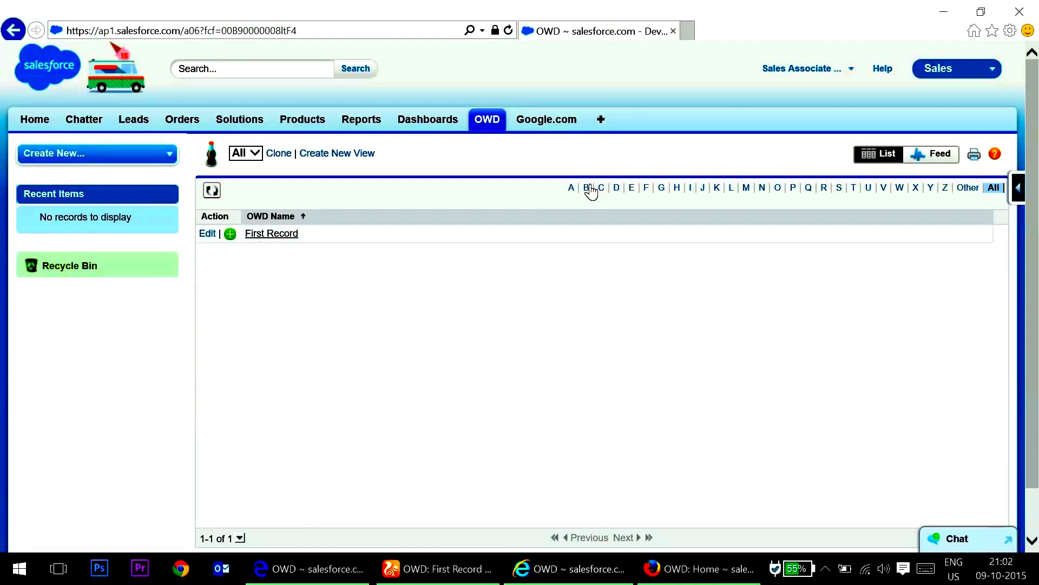
{"action": "left_click", "coordinate": [271, 234]}
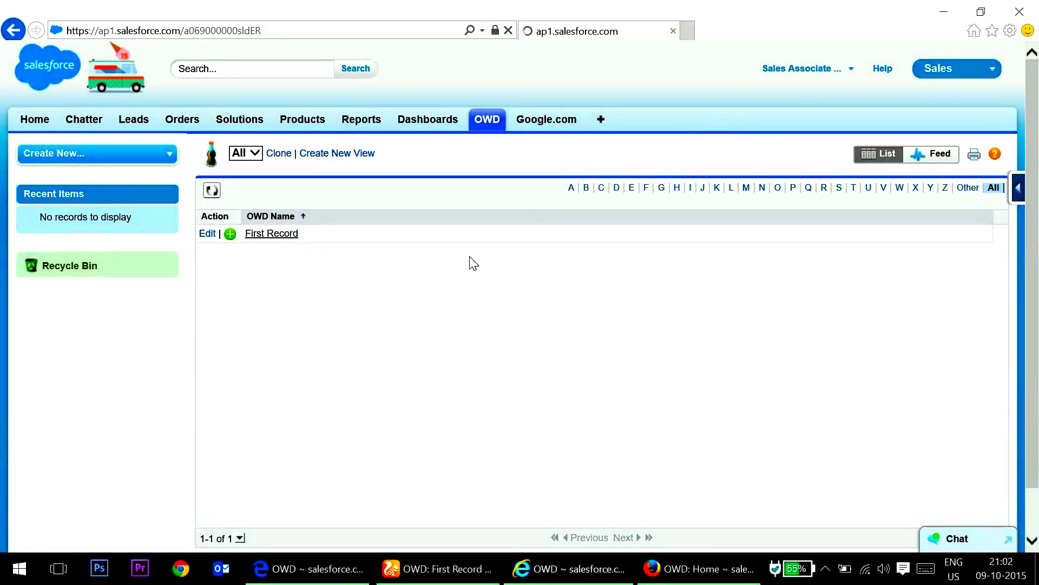
Set First Record's Number Field (Custom) to 1234, save it, and review the updated record
{"action": "scroll", "coordinate": [514, 418], "scroll_direction": "down", "scroll_amount": 3}
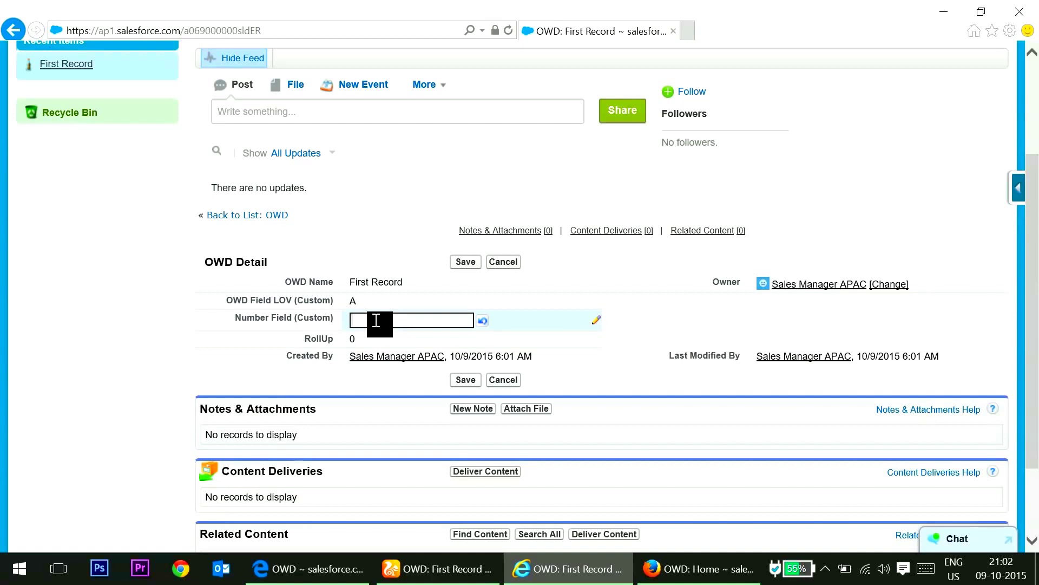
{"action": "type", "text": "123"}
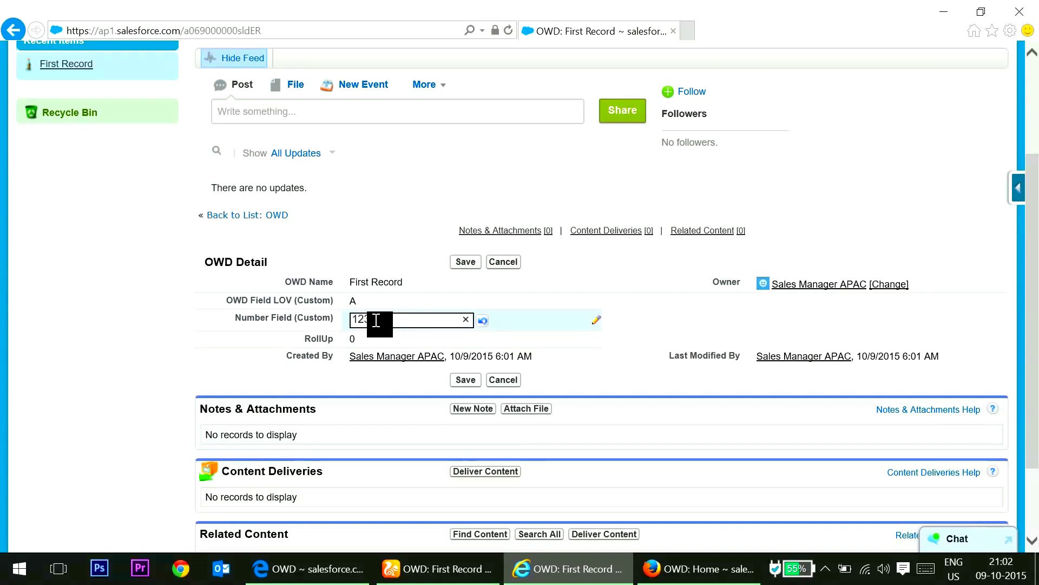
{"action": "type", "text": "4"}
{"action": "left_click", "coordinate": [464, 262]}
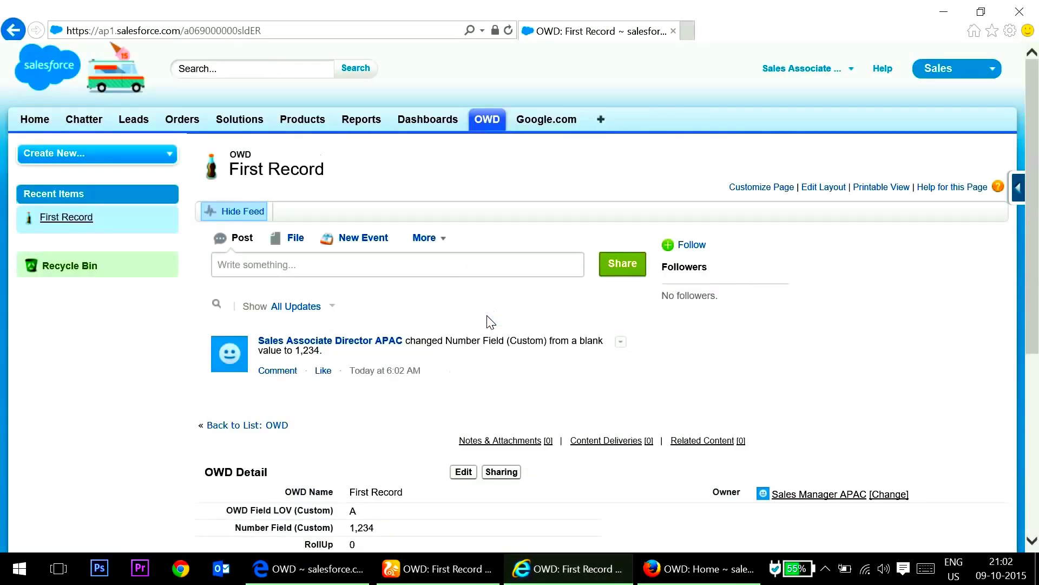
{"action": "scroll", "coordinate": [503, 381], "scroll_direction": "down", "scroll_amount": 1}
{"action": "scroll", "coordinate": [747, 201], "scroll_direction": "up", "scroll_amount": 1}
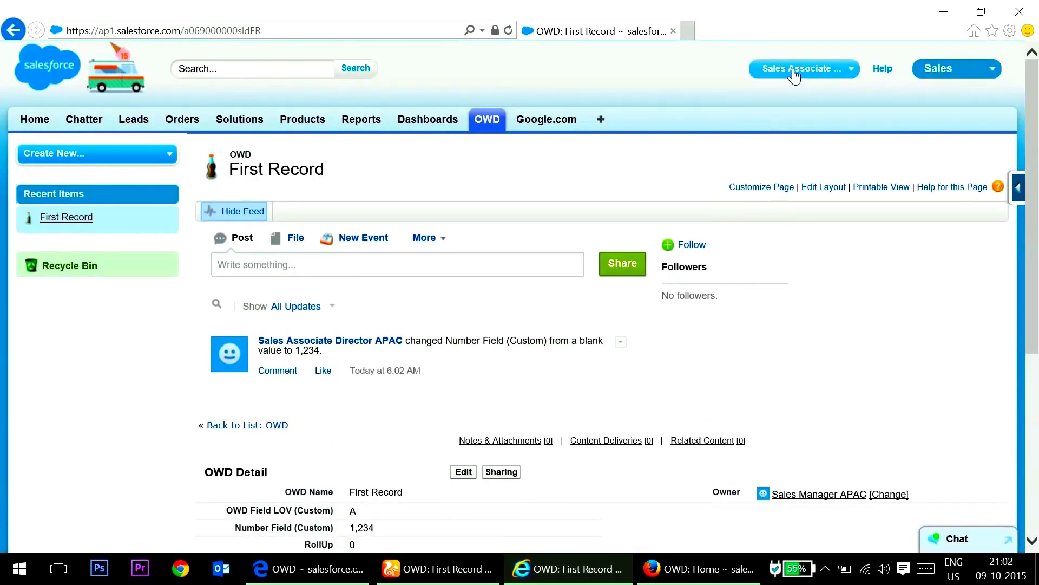
{"action": "scroll", "coordinate": [533, 411], "scroll_direction": "down", "scroll_amount": 3}
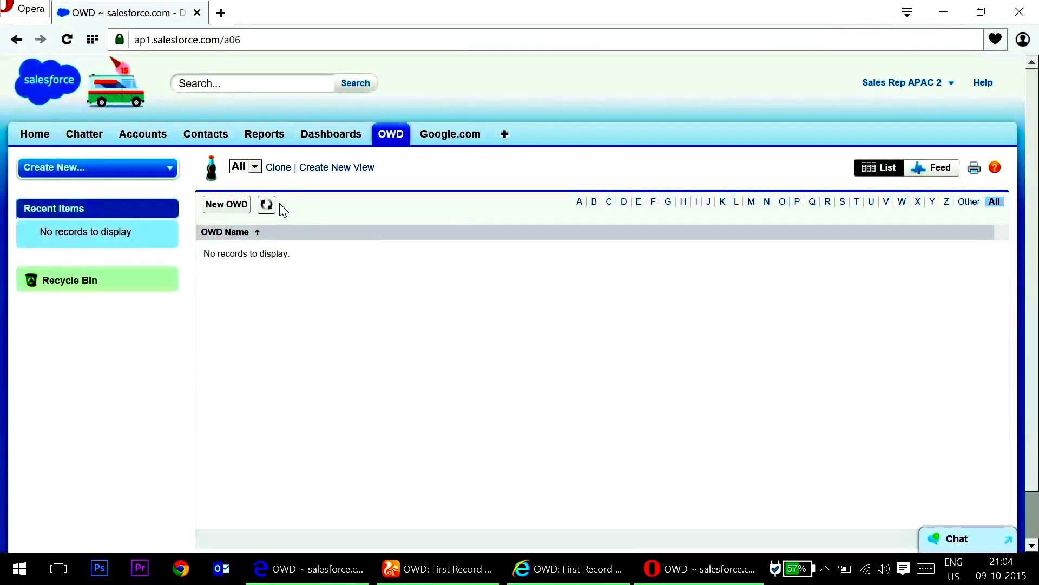
Refresh the OWD list in the Opera session of Sales Rep APAC 2
{"action": "left_click", "coordinate": [266, 206]}
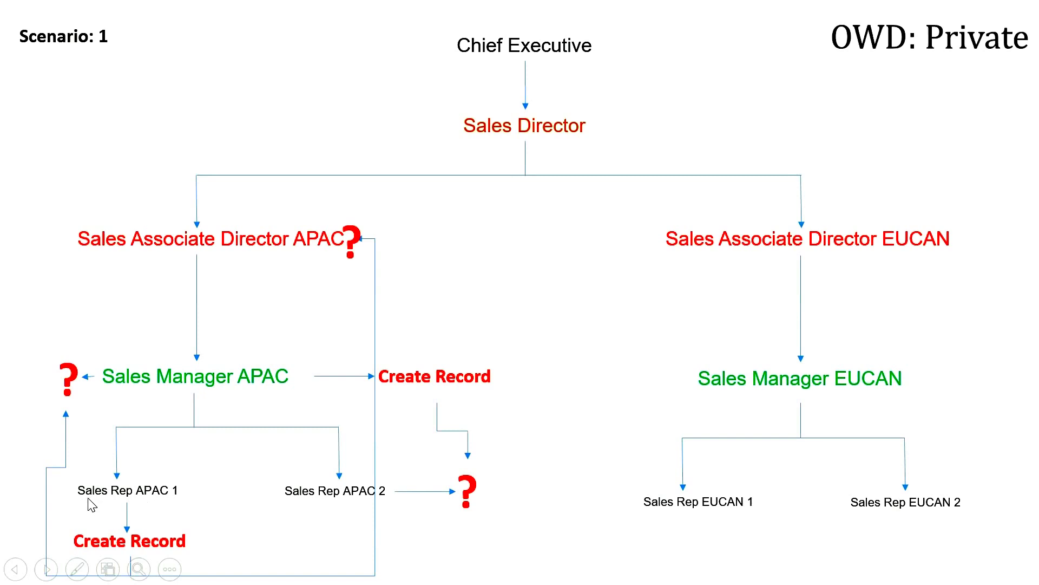
In the Opera session of Sales Rep APAC 1, create OWD record Record2 with OWD Field LOV C and Multichannel Consent 1234, and save it
{"action": "key", "text": "alt+Tab"}
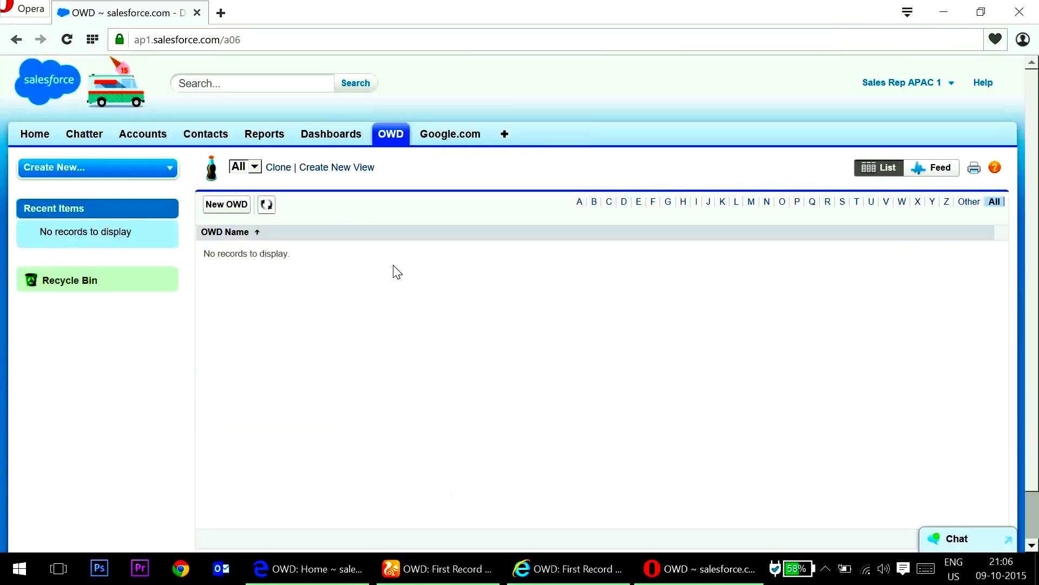
{"action": "left_click", "coordinate": [228, 204]}
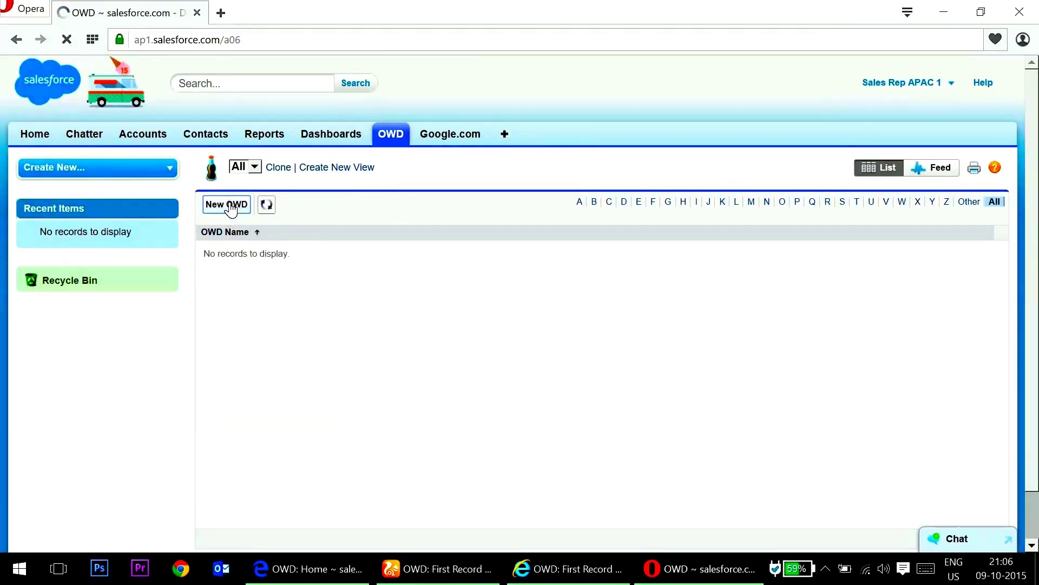
{"action": "left_click", "coordinate": [482, 320]}
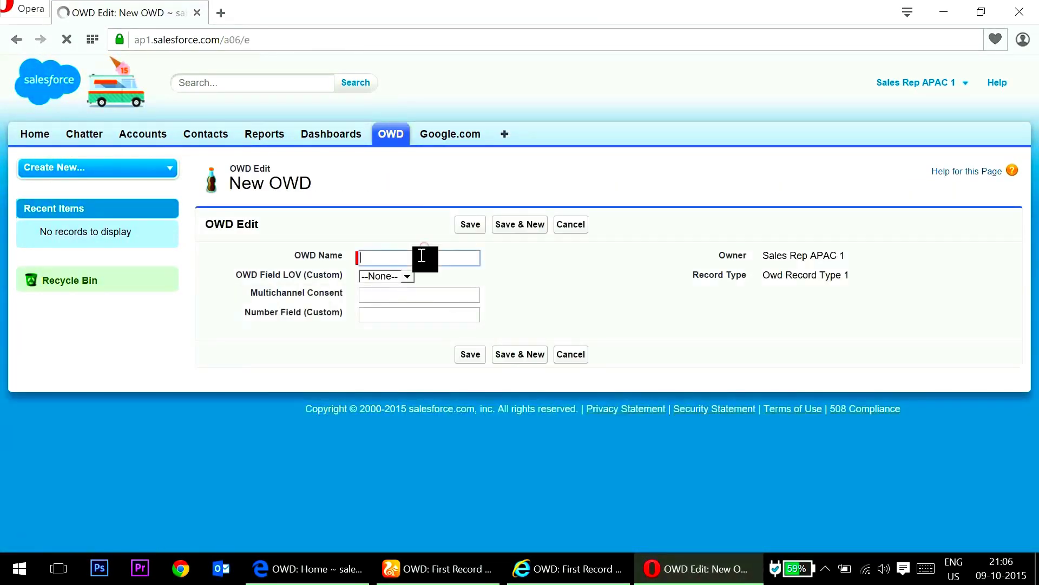
{"action": "left_click", "coordinate": [423, 256]}
{"action": "type", "text": "Record"}
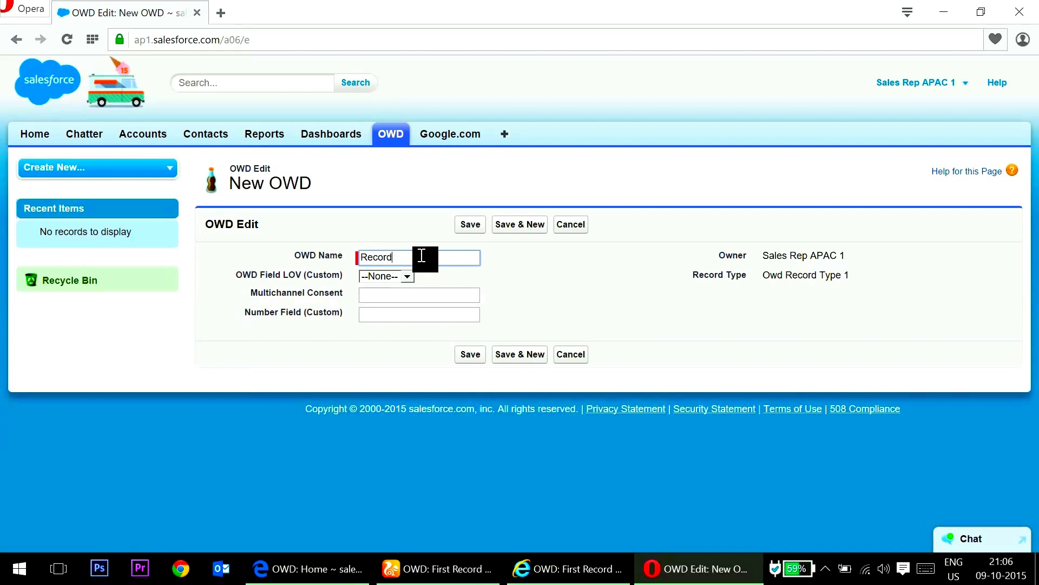
{"action": "type", "text": "2"}
{"action": "left_click", "coordinate": [385, 277]}
{"action": "left_click", "coordinate": [382, 331]}
{"action": "left_click", "coordinate": [405, 294]}
{"action": "type", "text": "1234"}
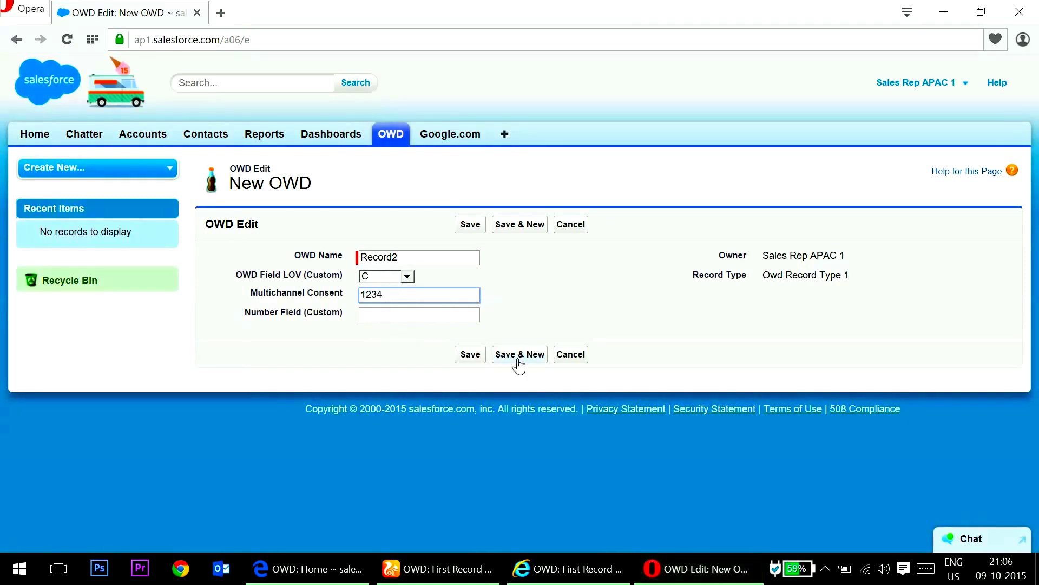
{"action": "left_click", "coordinate": [471, 354]}
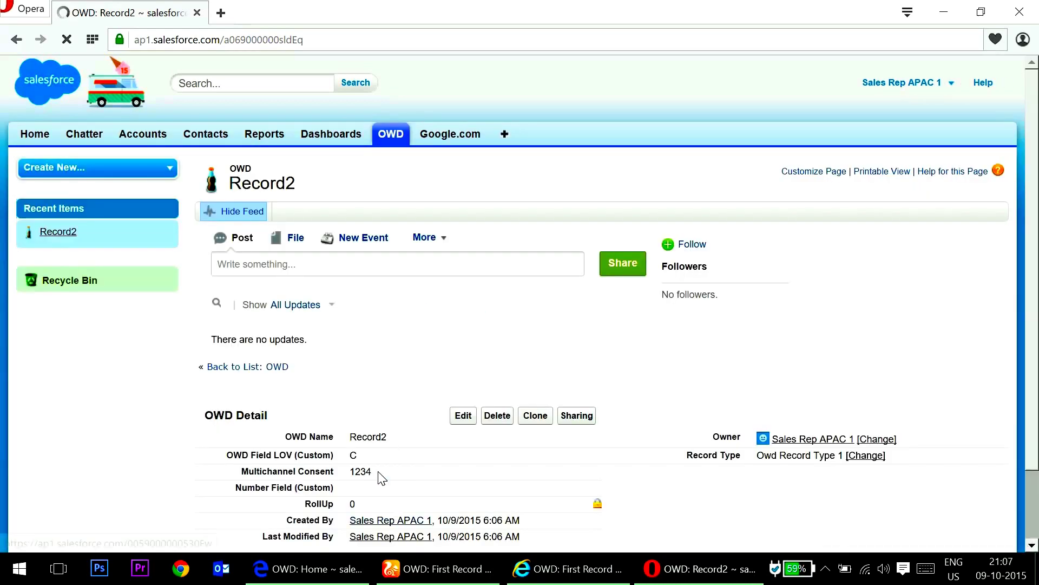
Switch to the Internet Explorer session of Sales Associate Director APAC and list all OWD records
{"action": "left_click", "coordinate": [548, 571]}
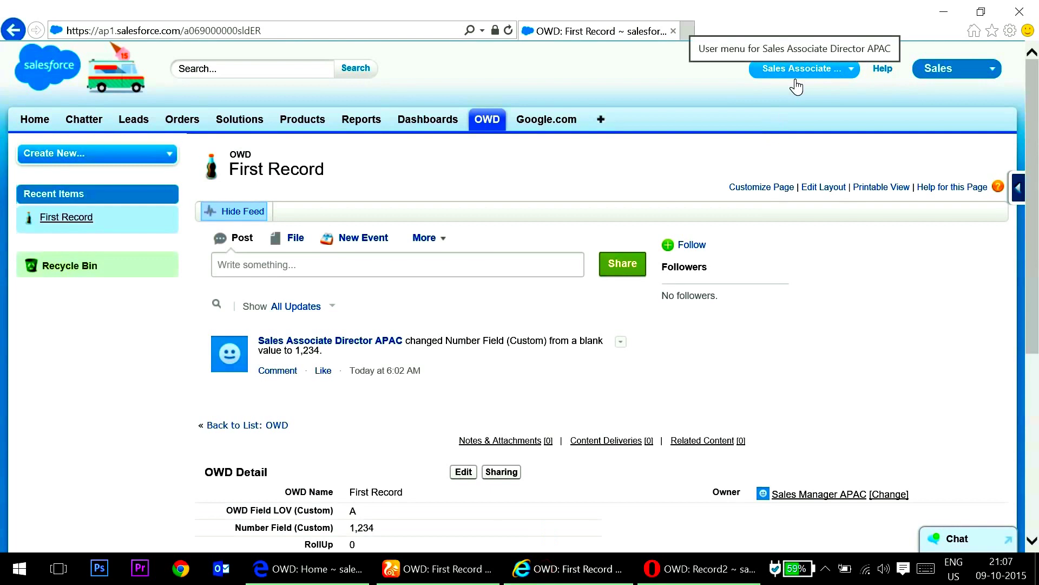
{"action": "left_click", "coordinate": [487, 119]}
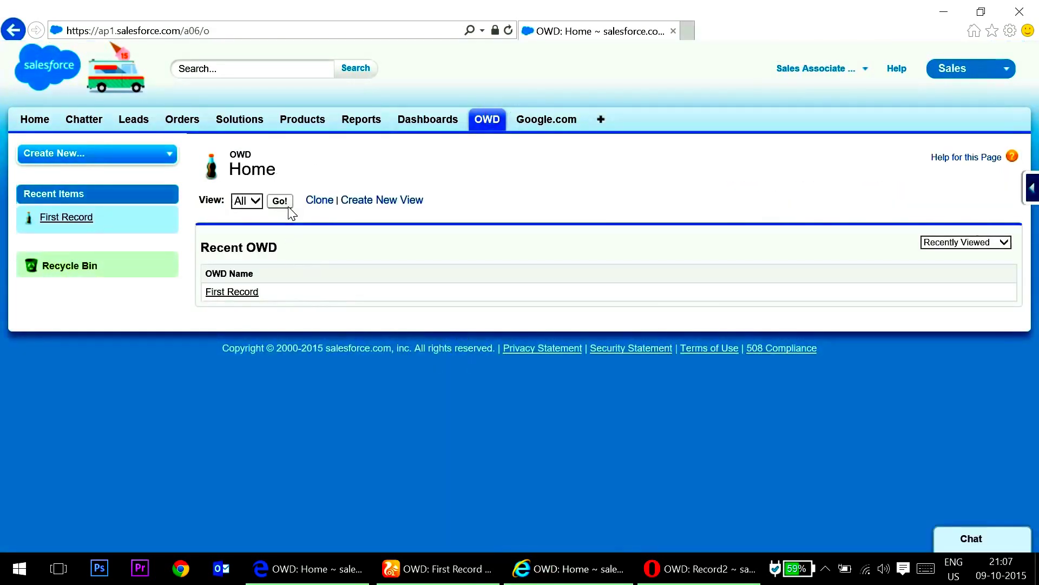
{"action": "left_click", "coordinate": [285, 201]}
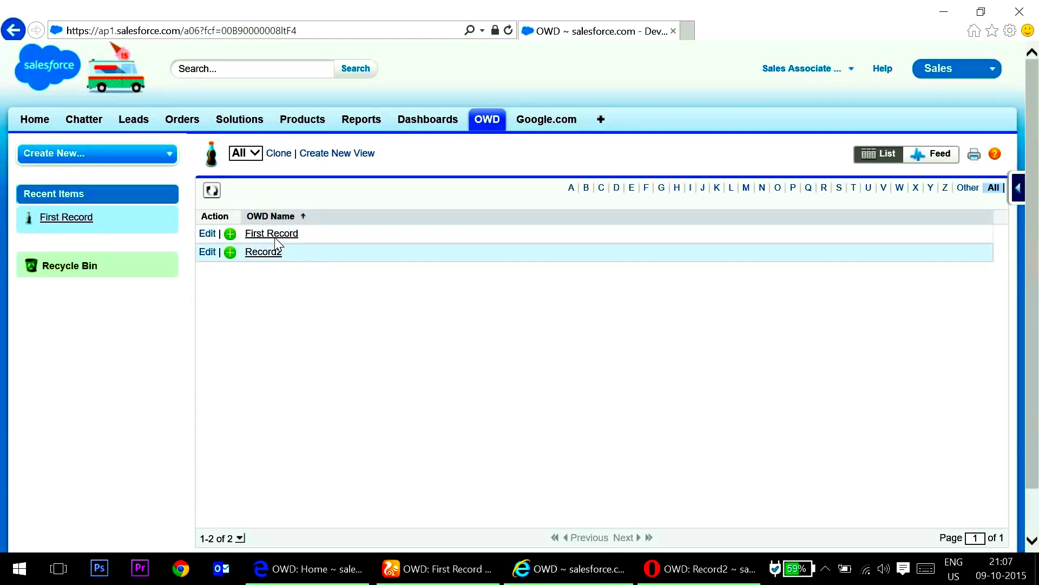
{"action": "left_click", "coordinate": [265, 252]}
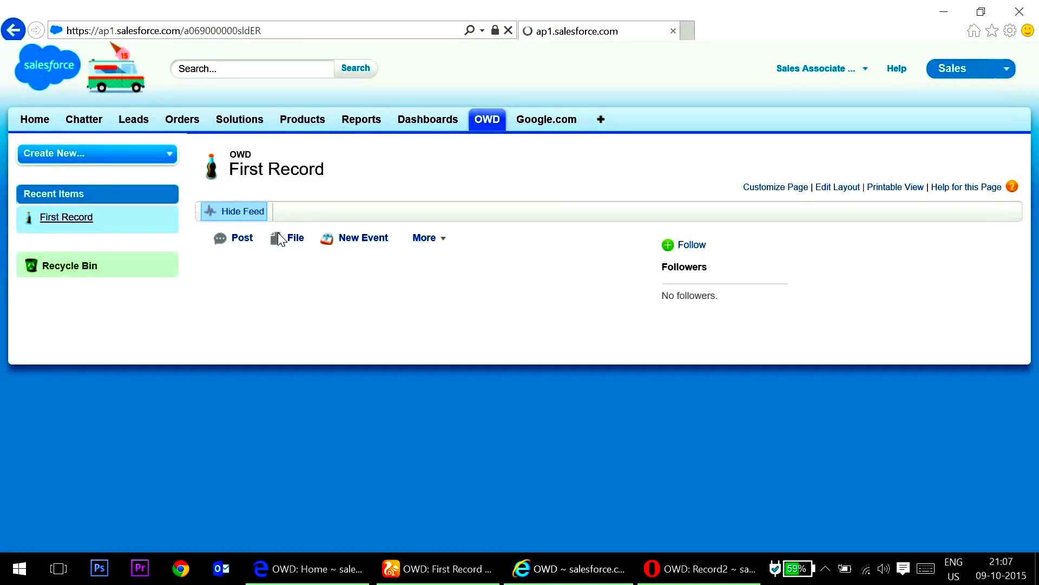
{"action": "scroll", "coordinate": [380, 466], "scroll_direction": "down", "scroll_amount": 1}
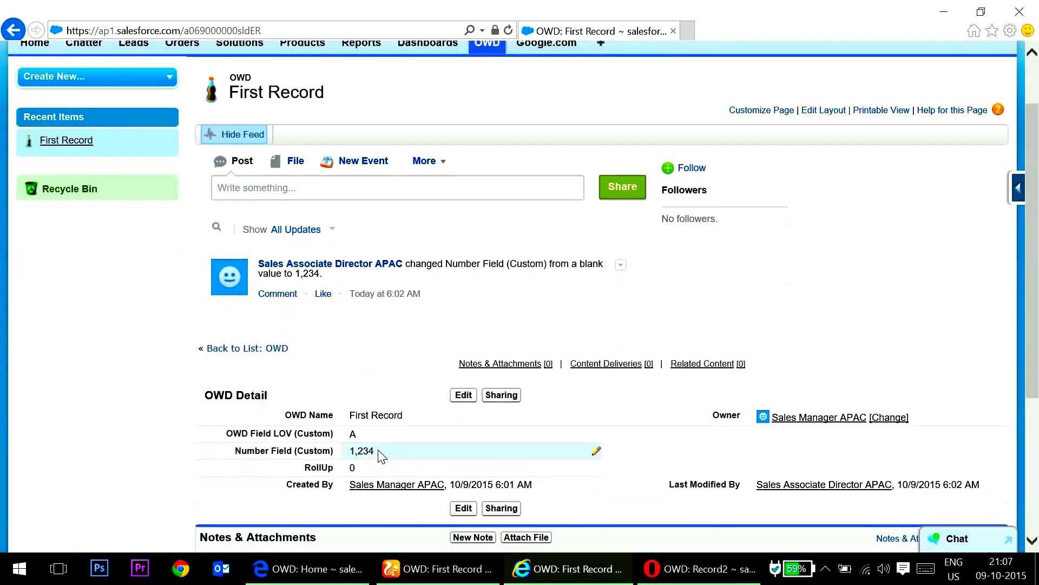
{"action": "left_click", "coordinate": [13, 30]}
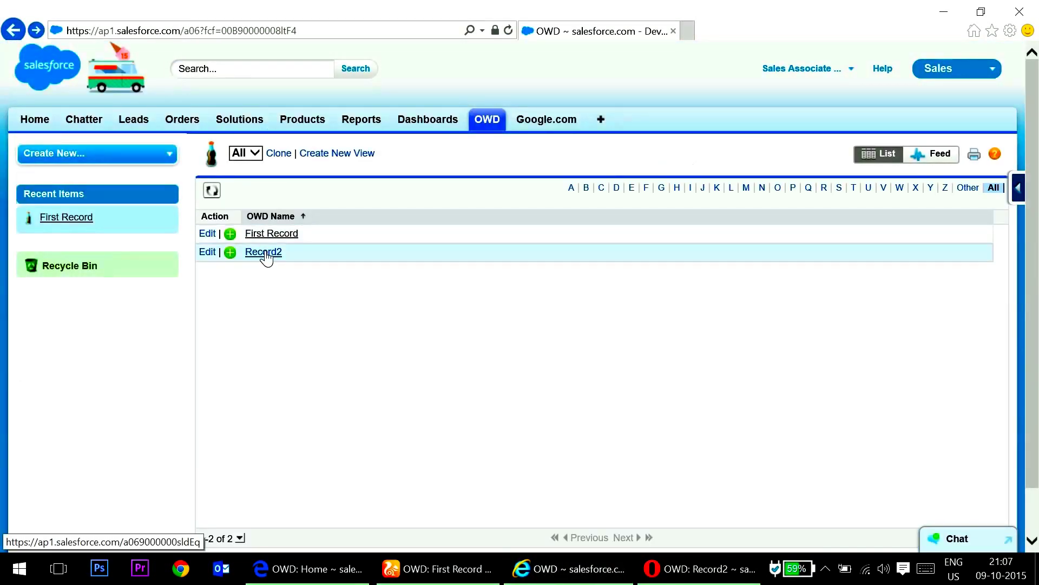
Open Record2, set its Number Field (Custom) to 234, save it, and review the updated details
{"action": "left_click", "coordinate": [265, 251]}
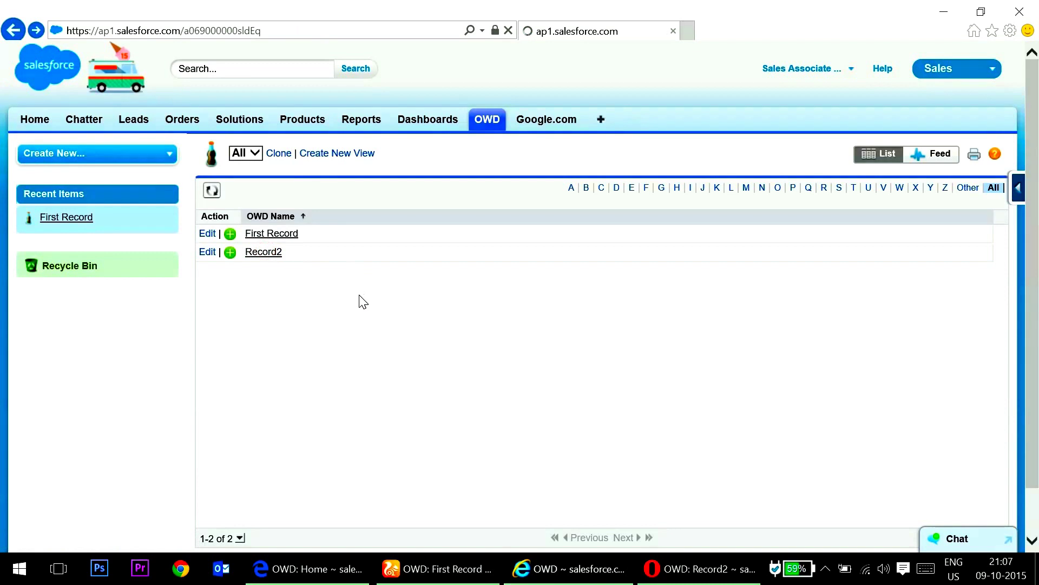
{"action": "scroll", "coordinate": [353, 338], "scroll_direction": "down", "scroll_amount": 3}
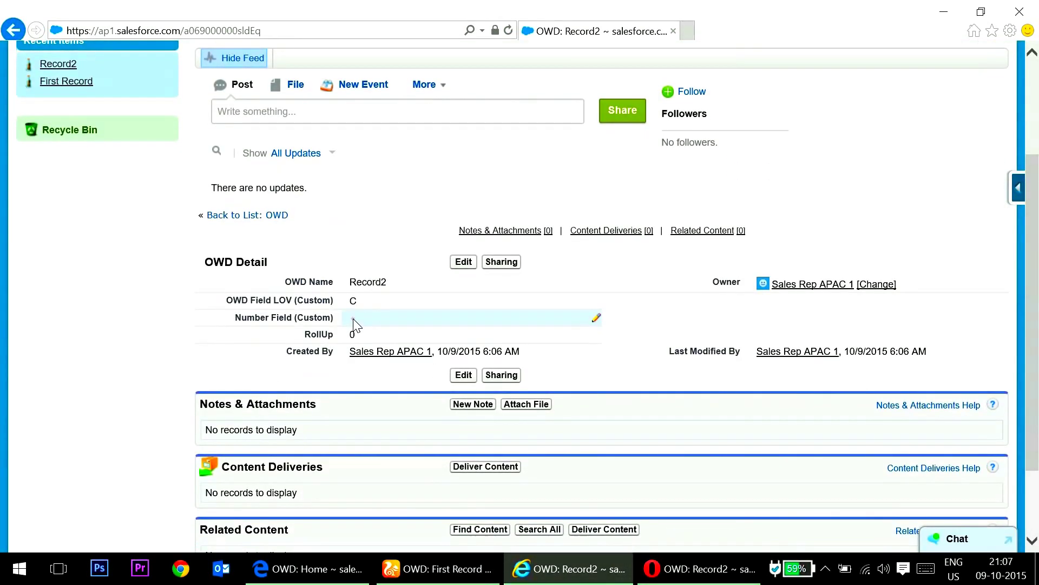
{"action": "double_click", "coordinate": [353, 319]}
{"action": "type", "text": "234"}
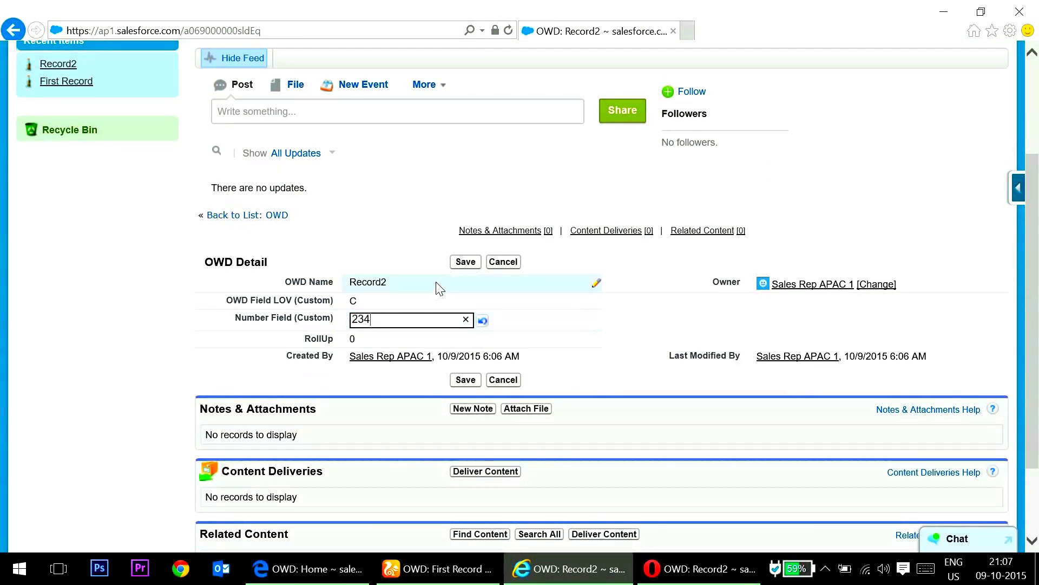
{"action": "key", "text": "Return"}
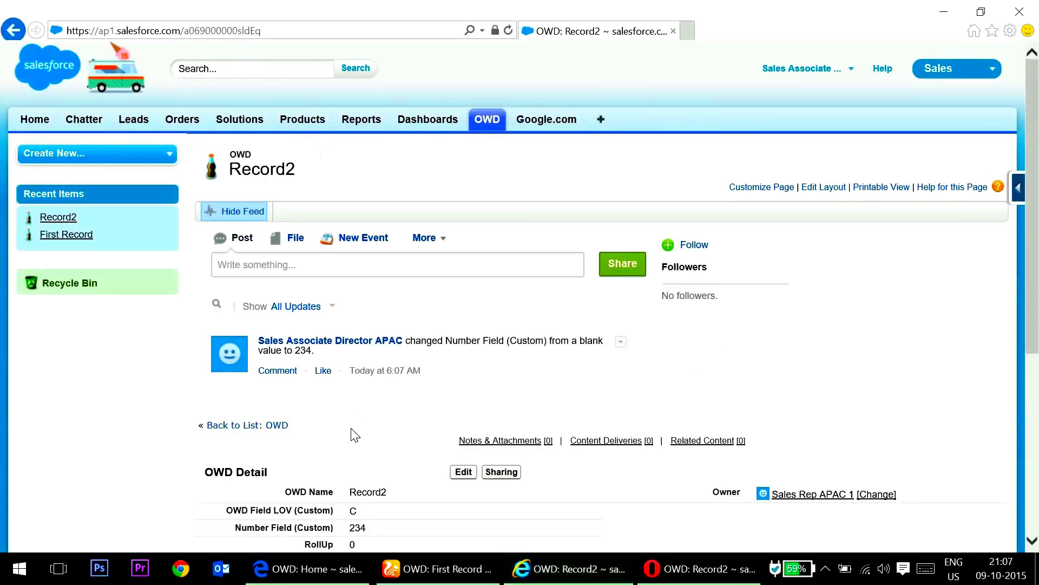
{"action": "scroll", "coordinate": [352, 434], "scroll_direction": "down", "scroll_amount": 3}
Switch to the Edge session of Sales Rep APAC 2 and list all OWD records
{"action": "key", "text": "alt+Tab"}
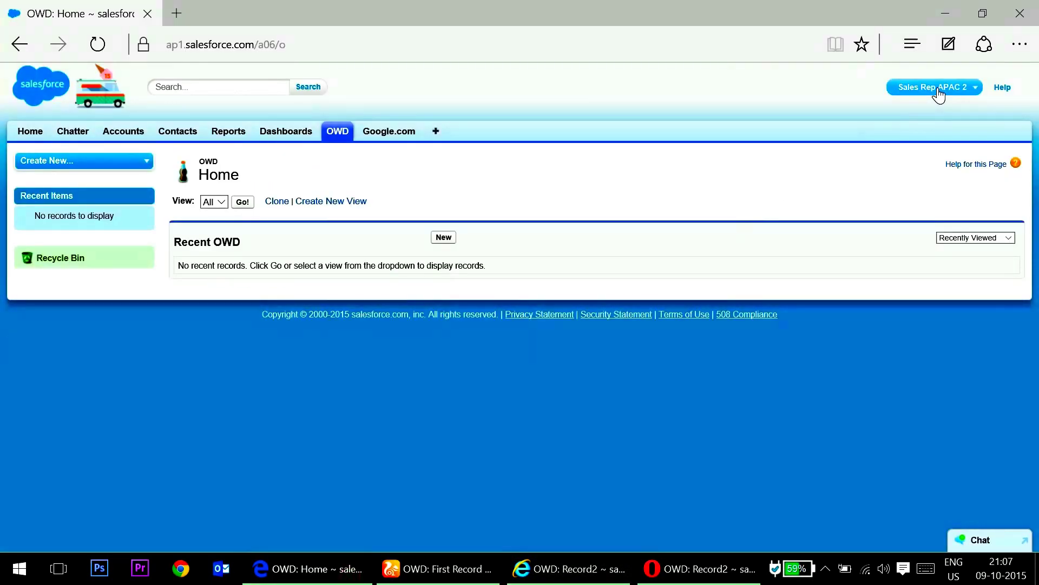
{"action": "left_click", "coordinate": [336, 132]}
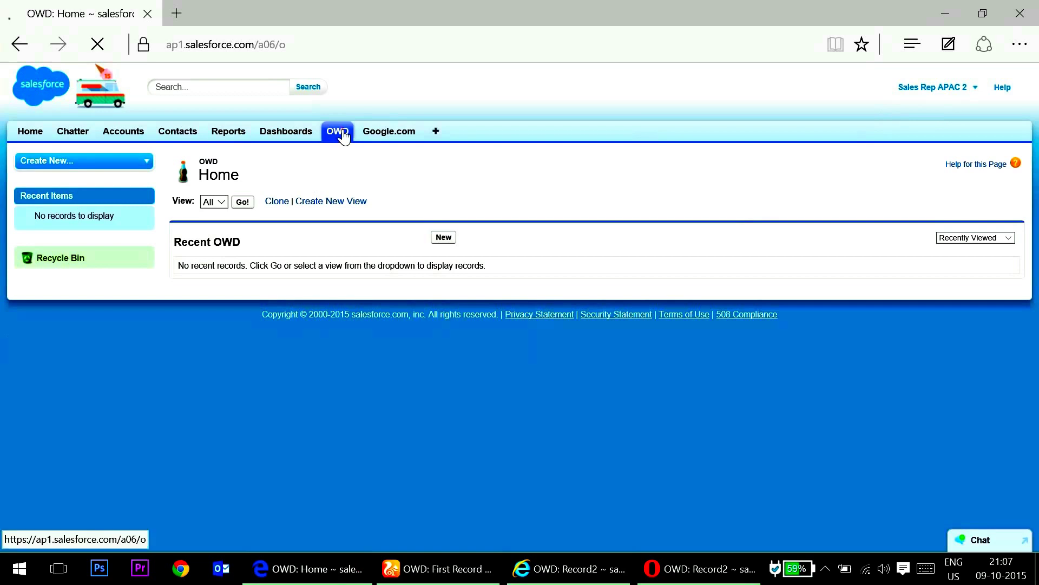
{"action": "left_click", "coordinate": [248, 201]}
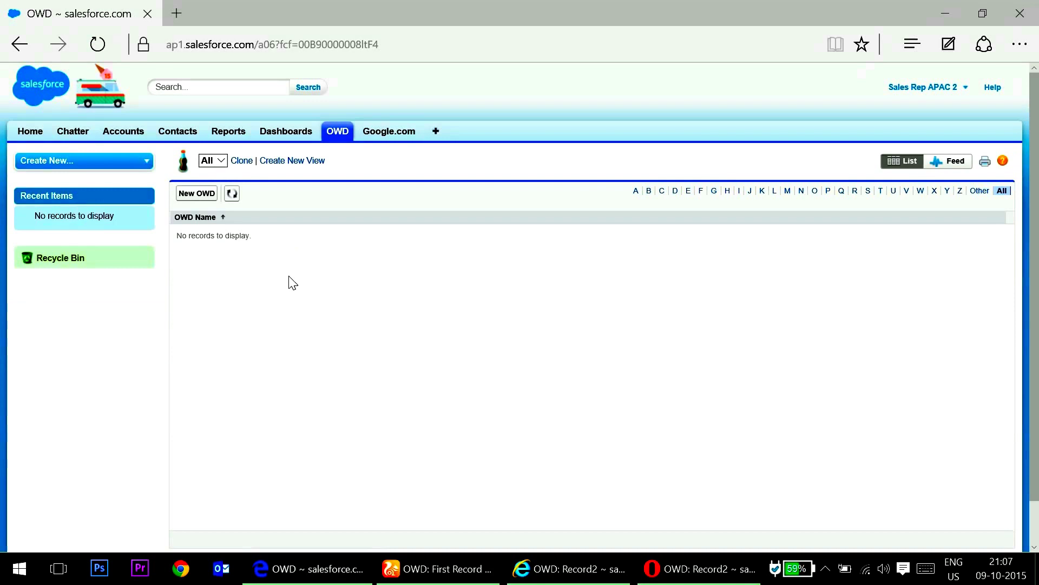
Switch to the Sales Manager APAC session, list all OWD records, and open Record2
{"action": "left_click", "coordinate": [566, 569]}
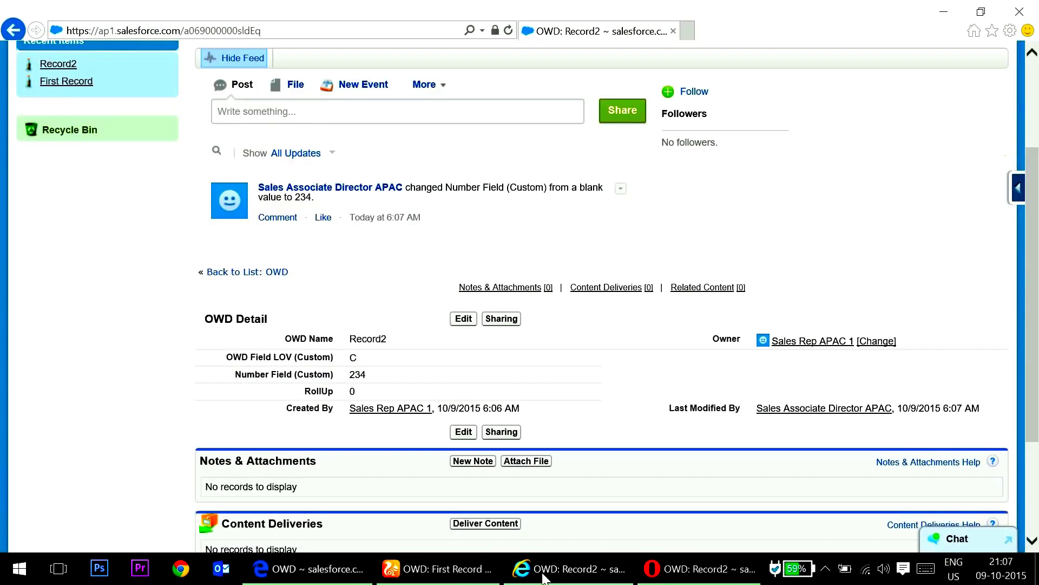
{"action": "left_click", "coordinate": [458, 569]}
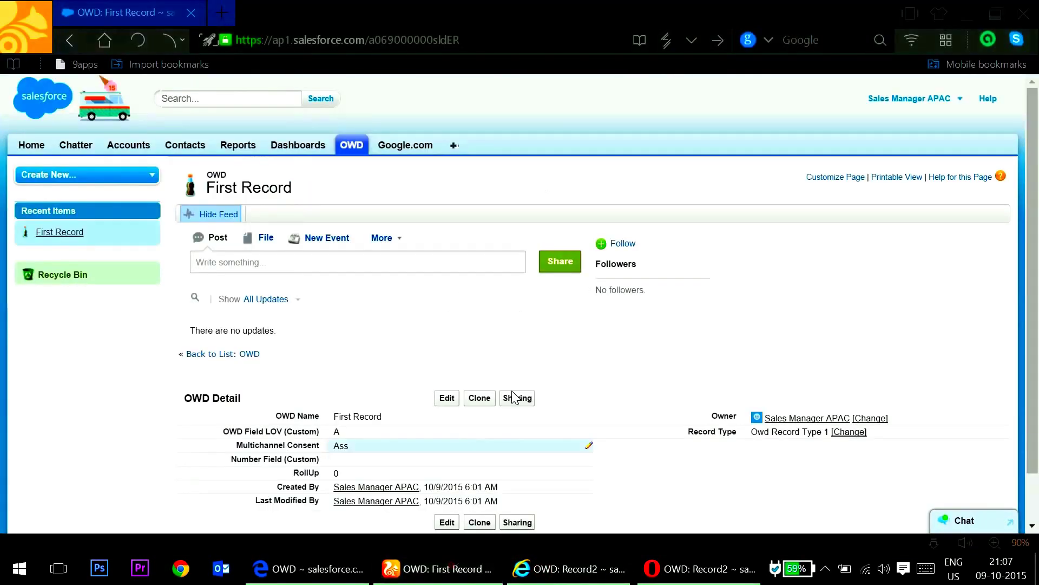
{"action": "left_click", "coordinate": [357, 145]}
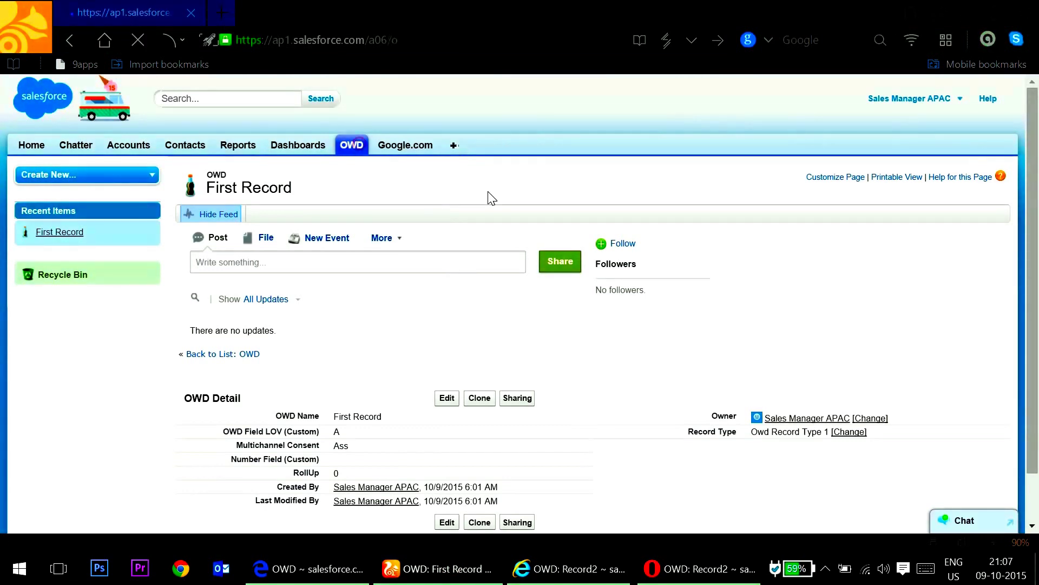
{"action": "left_click", "coordinate": [255, 217]}
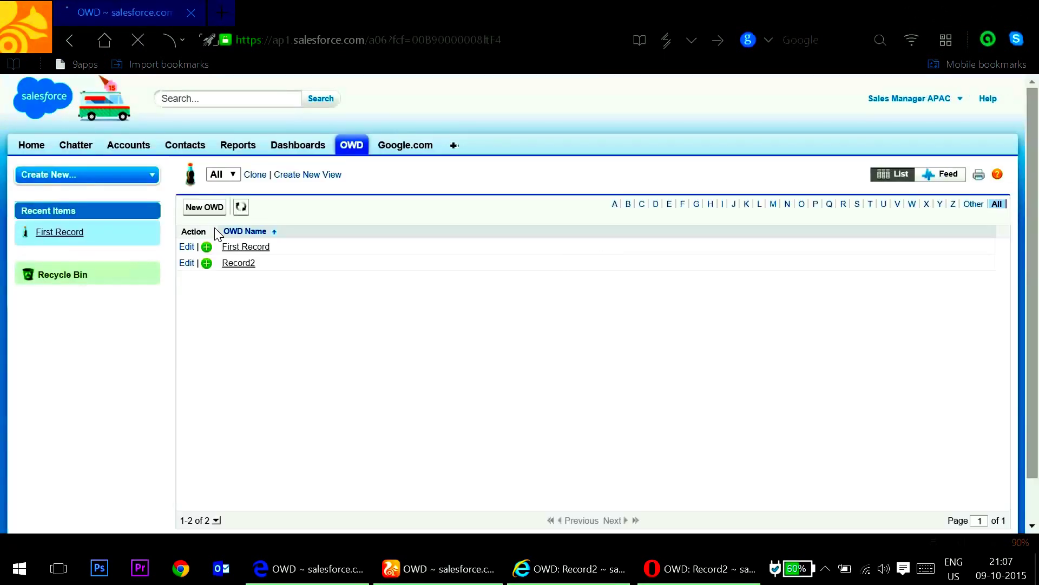
{"action": "left_click", "coordinate": [236, 264]}
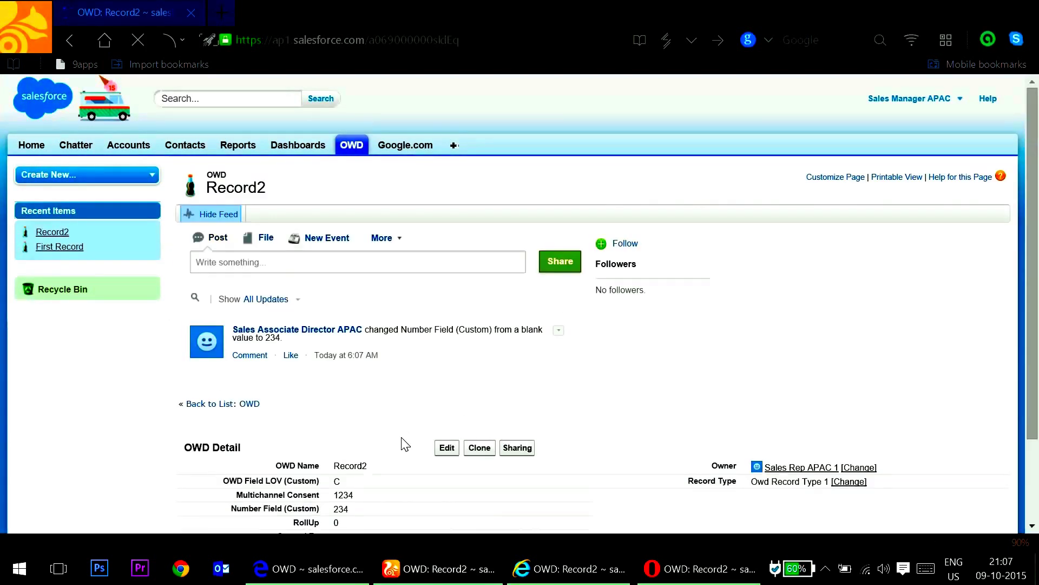
Set Record2's Multichannel Consent to 123 and save the record
{"action": "double_click", "coordinate": [356, 495]}
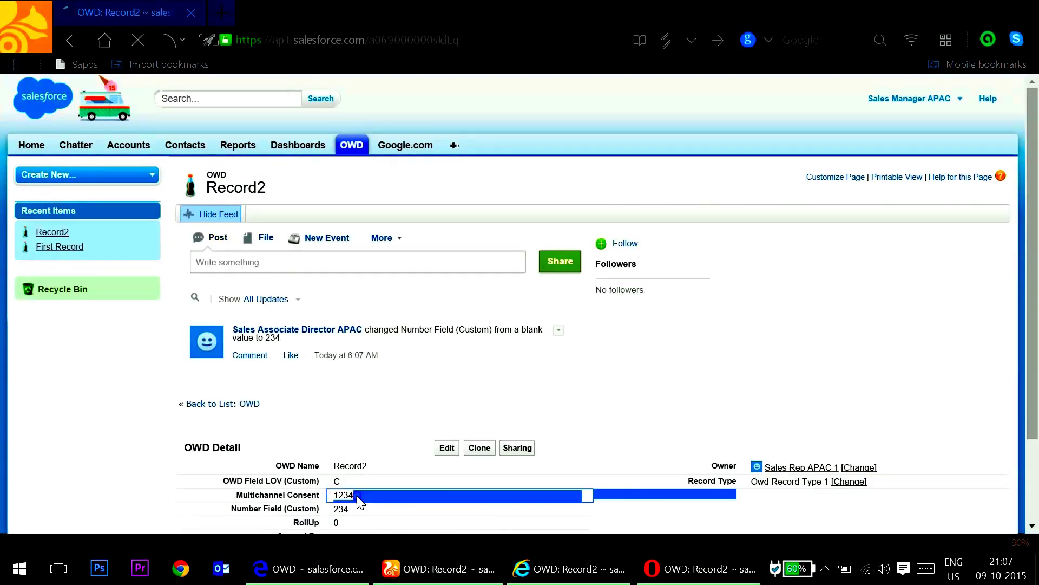
{"action": "left_click", "coordinate": [386, 498]}
{"action": "key", "text": "BackSpace"}
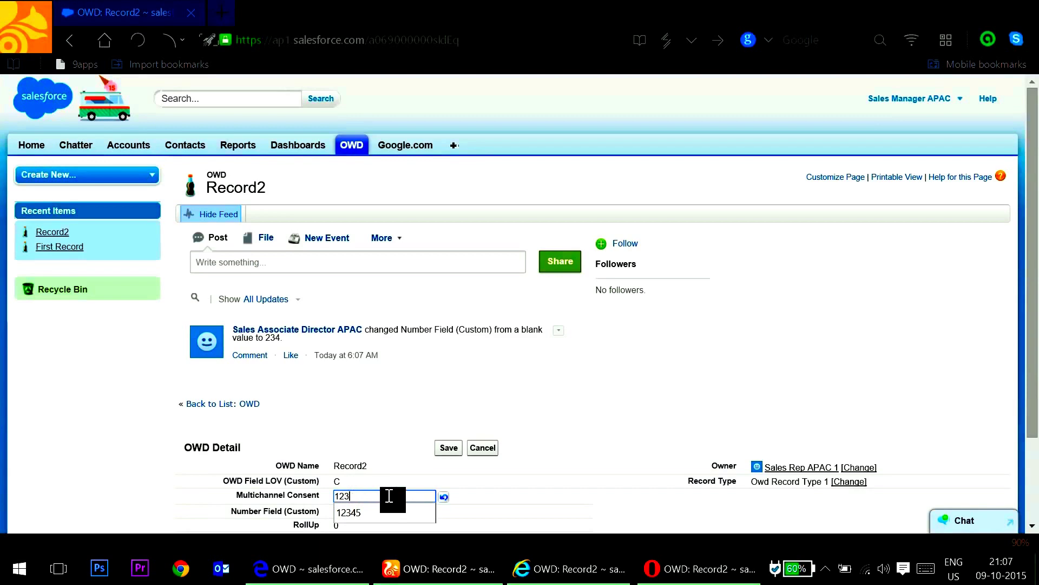
{"action": "left_click", "coordinate": [451, 452]}
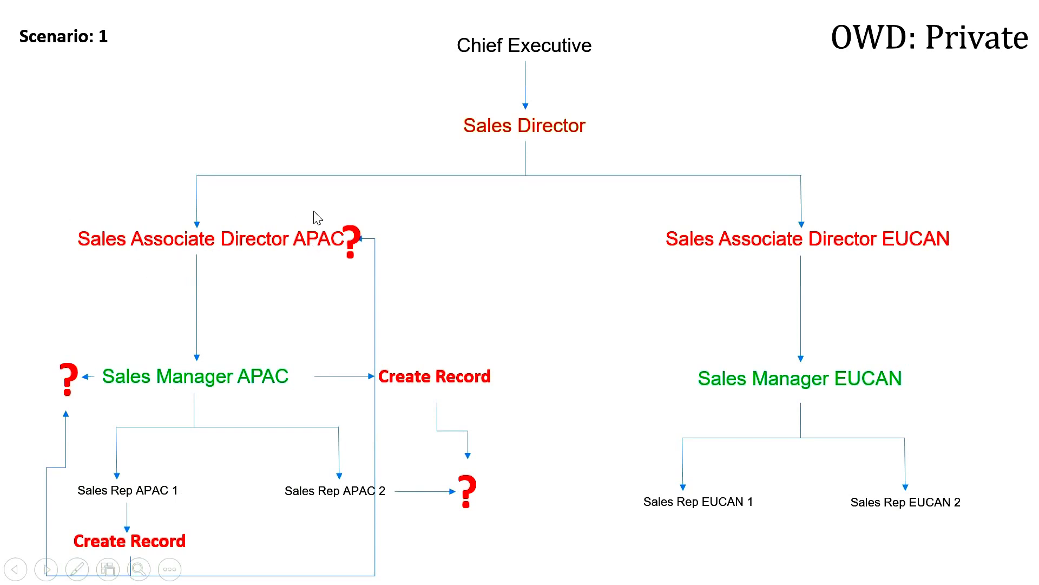
Advance the presentation to Scenario 2 and start a new OWD sharing rule from Sharing Settings in the Firefox session
{"action": "key", "text": "Right"}
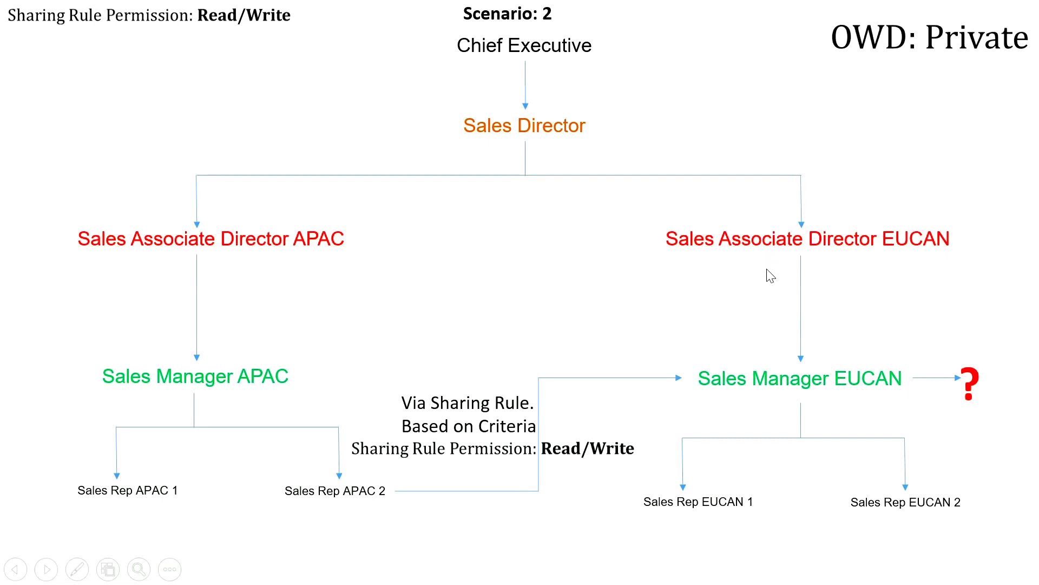
{"action": "key", "text": "alt+Tab"}
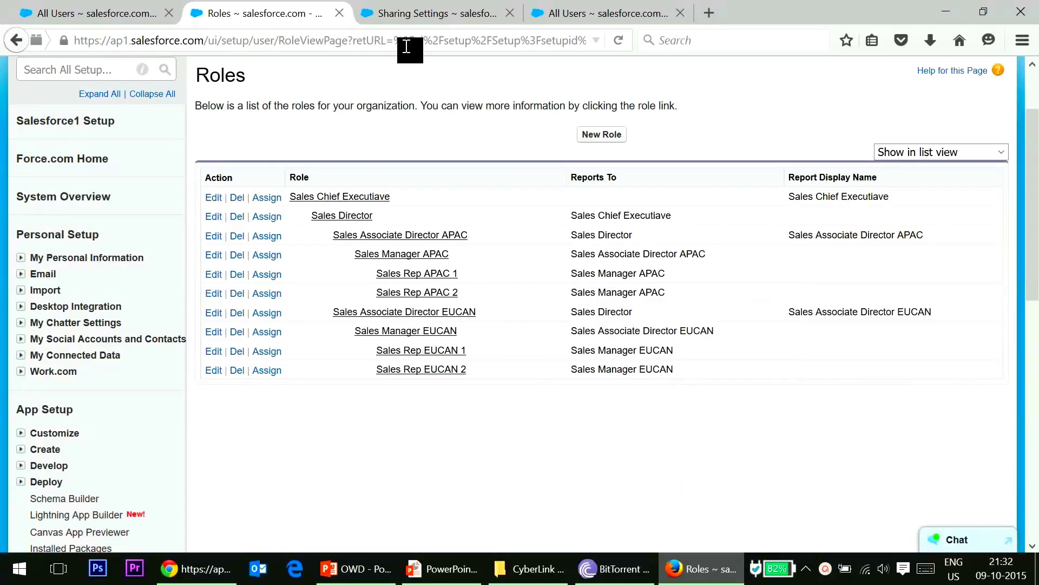
{"action": "left_click", "coordinate": [425, 13]}
{"action": "left_click_drag", "start_coordinate": [1032, 100], "coordinate": [1035, 474]}
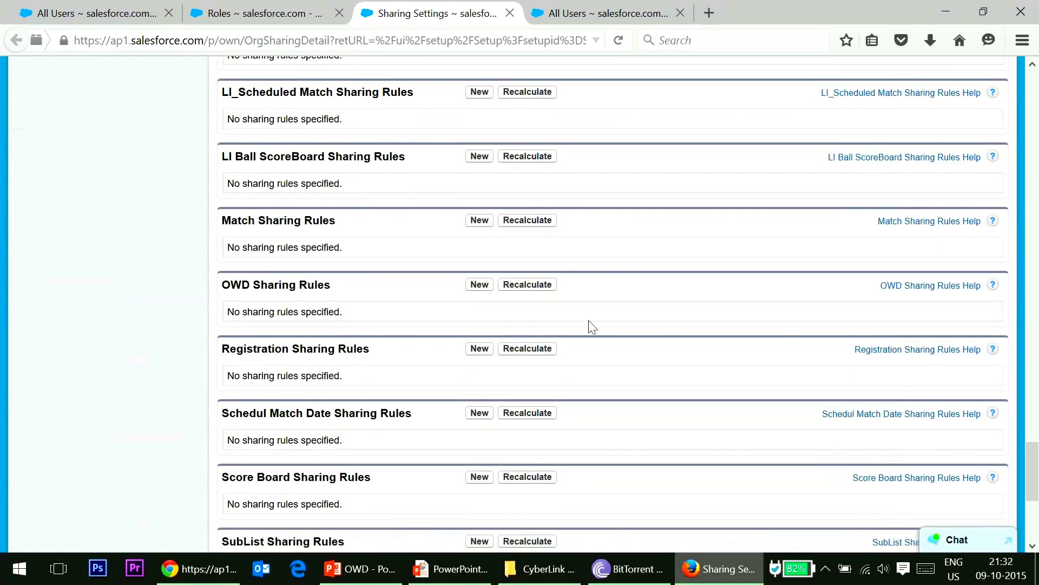
{"action": "left_click", "coordinate": [483, 286]}
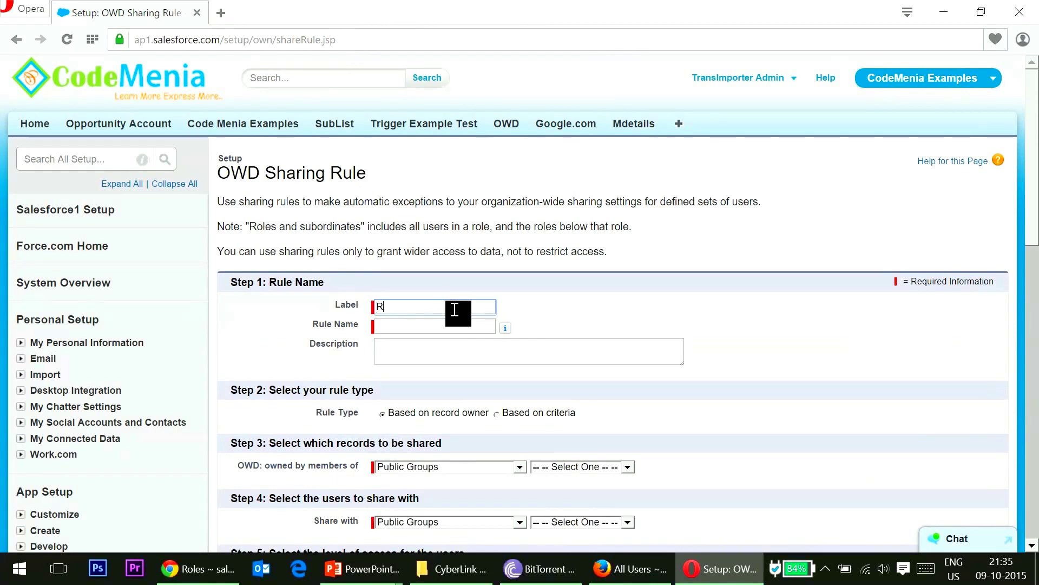
Label the OWD sharing rule Rule1, accept the matching rule name, and set its rule type to Based on criteria
{"action": "type", "text": "1"}
{"action": "key", "text": "Tab"}
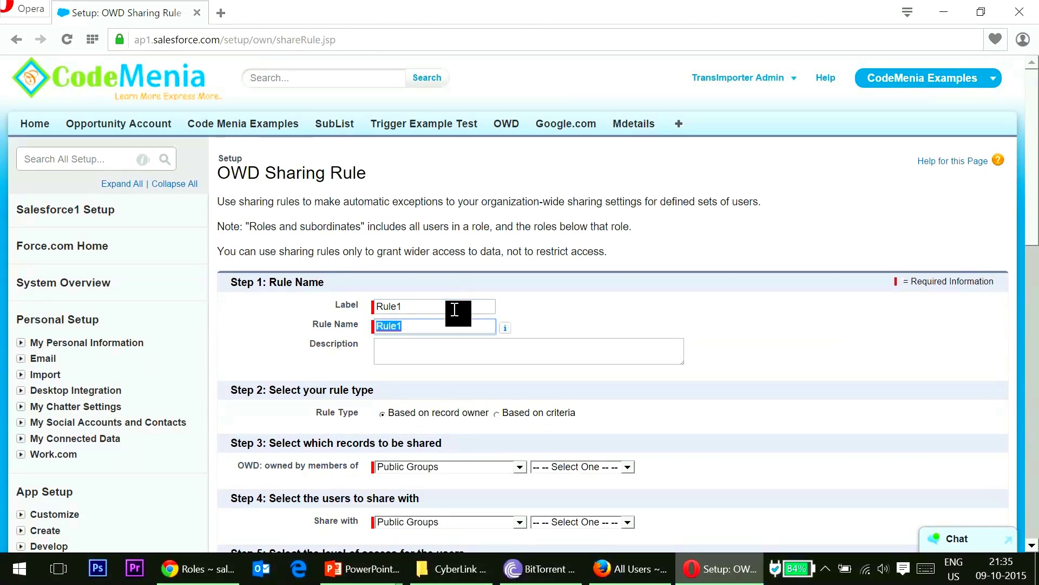
{"action": "scroll", "coordinate": [455, 315], "scroll_direction": "down", "scroll_amount": 2}
{"action": "left_click", "coordinate": [541, 305]}
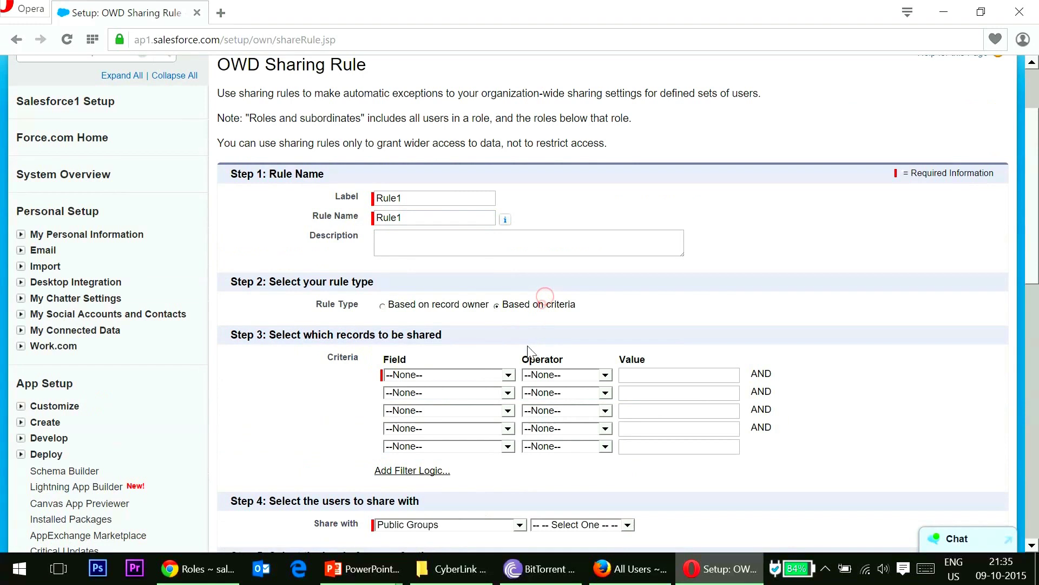
Set the rule's first criterion to OWD Field LOV (Custom) equals B, choosing the value from the picklist lookup
{"action": "left_click", "coordinate": [503, 377]}
{"action": "left_click", "coordinate": [462, 436]}
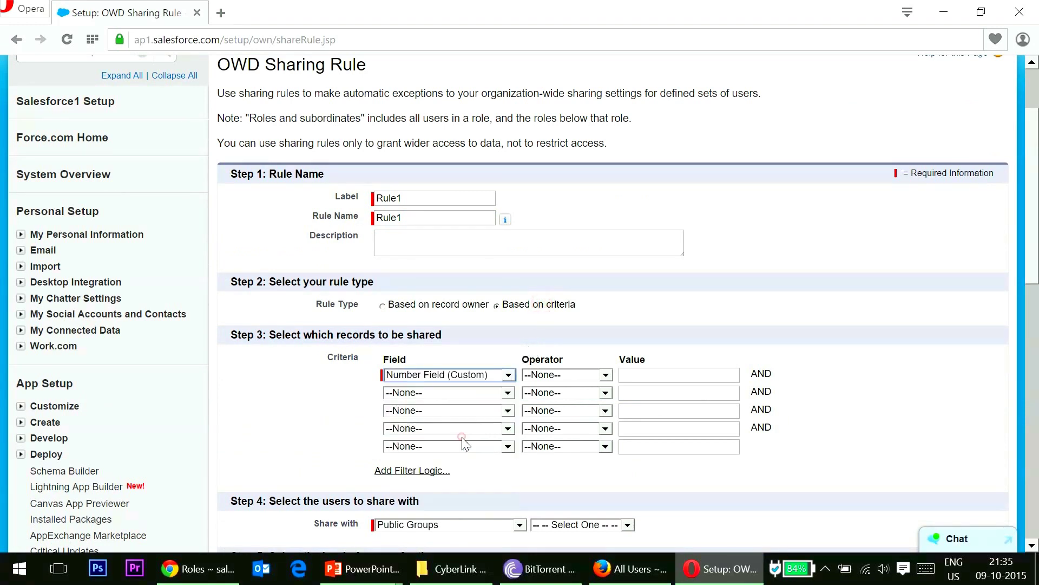
{"action": "left_click", "coordinate": [479, 376]}
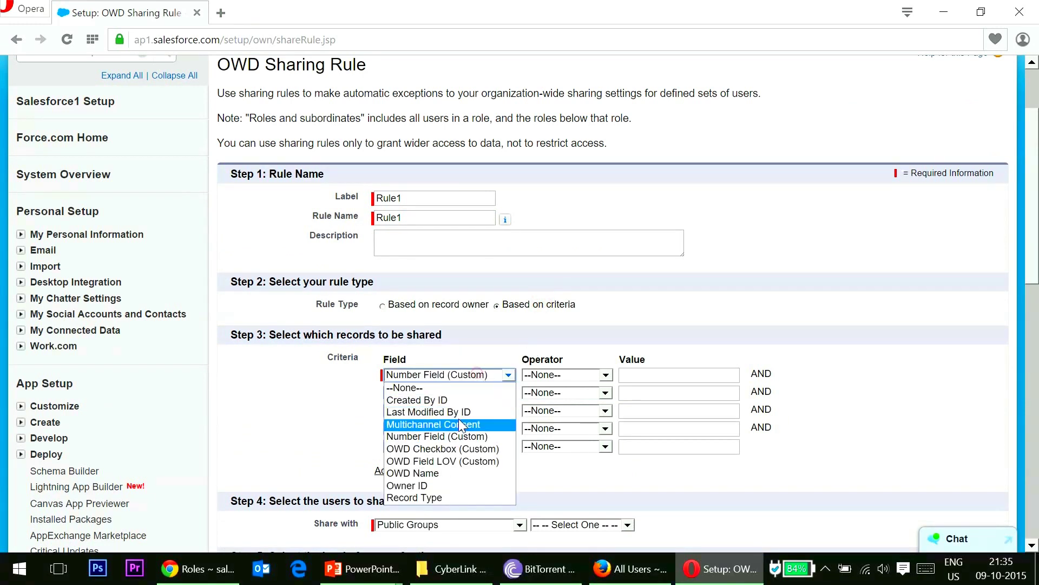
{"action": "left_click", "coordinate": [460, 460]}
{"action": "left_click", "coordinate": [557, 375]}
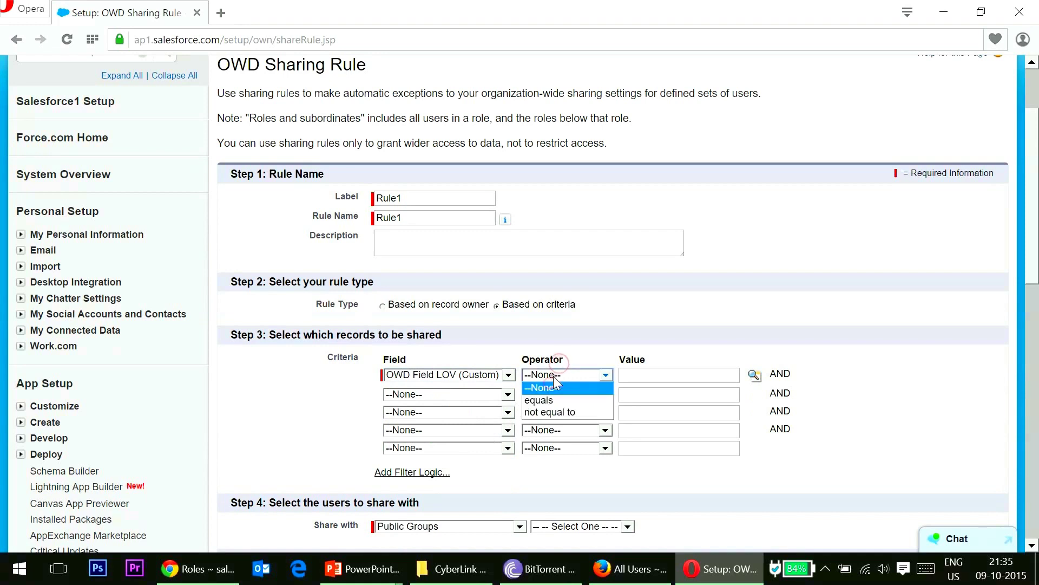
{"action": "left_click", "coordinate": [548, 397]}
{"action": "left_click", "coordinate": [754, 374]}
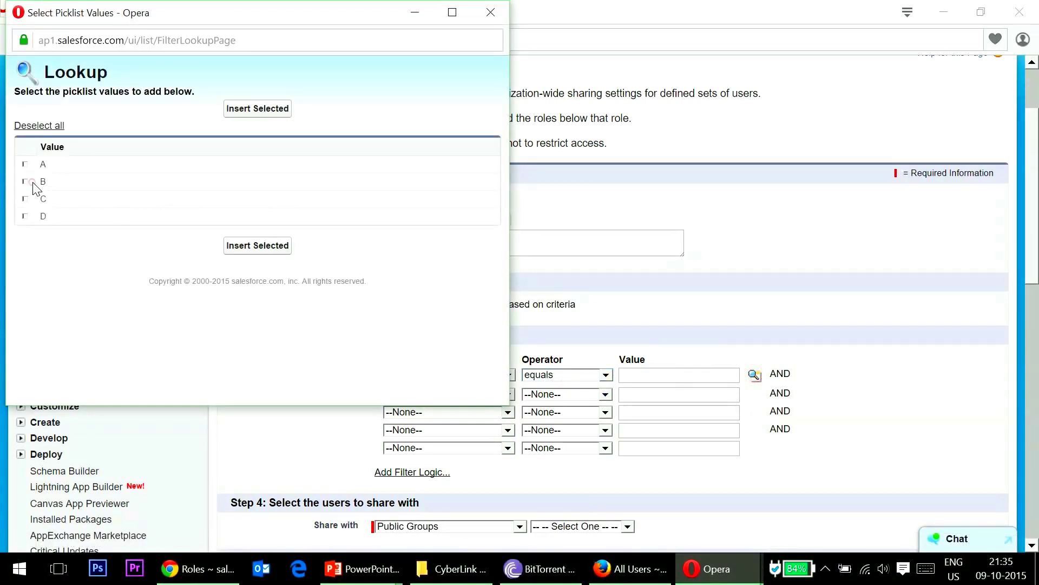
{"action": "left_click", "coordinate": [285, 246]}
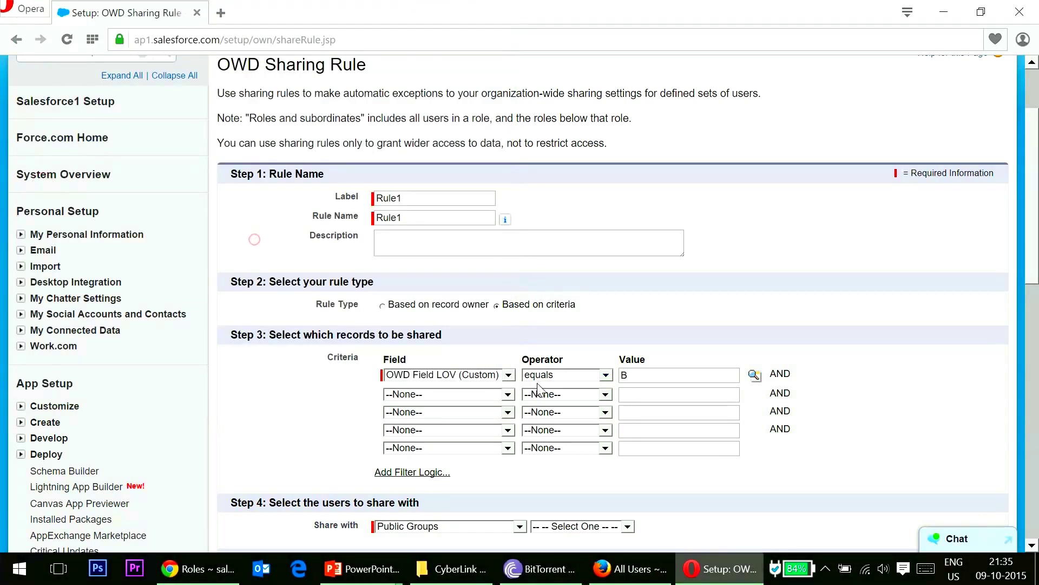
Share the matching records with the Sales Manager EUCAN role at Read/Write access, save the rule, and accept the sharing recalculation
{"action": "scroll", "coordinate": [255, 238], "scroll_direction": "down", "scroll_amount": 4}
{"action": "left_click", "coordinate": [464, 309]}
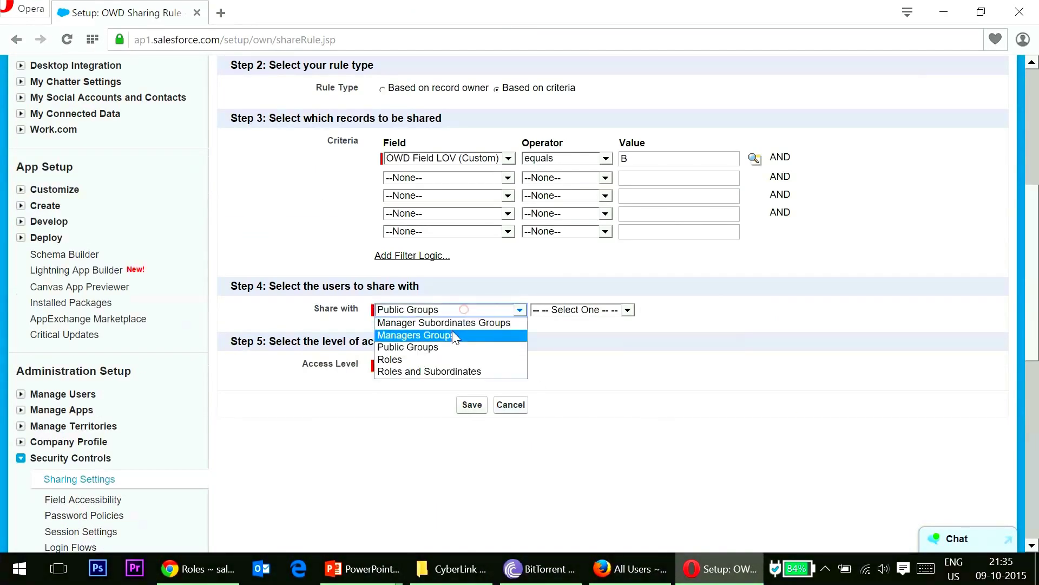
{"action": "left_click", "coordinate": [447, 358]}
{"action": "left_click", "coordinate": [566, 309]}
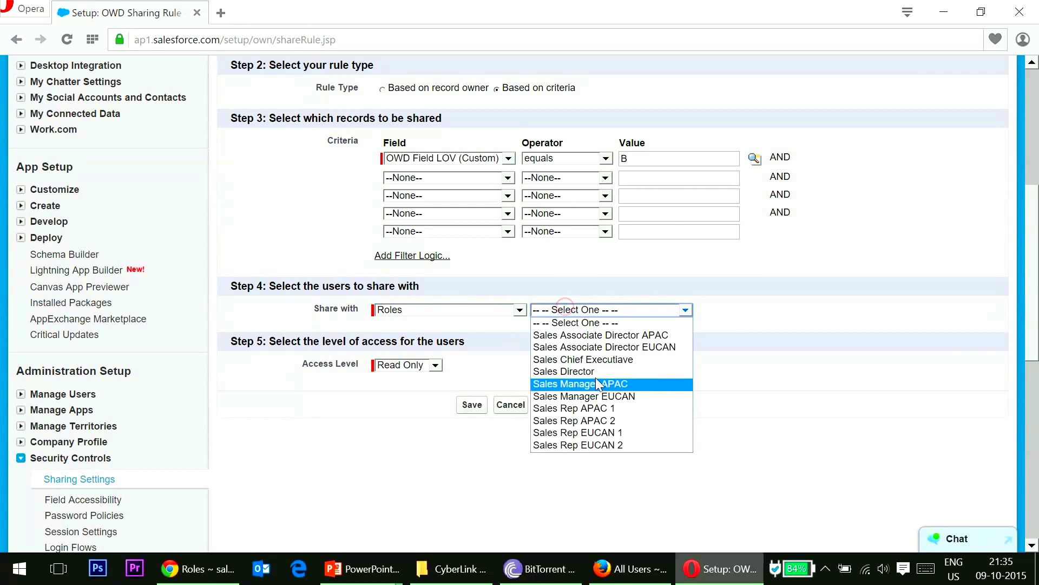
{"action": "left_click", "coordinate": [600, 397]}
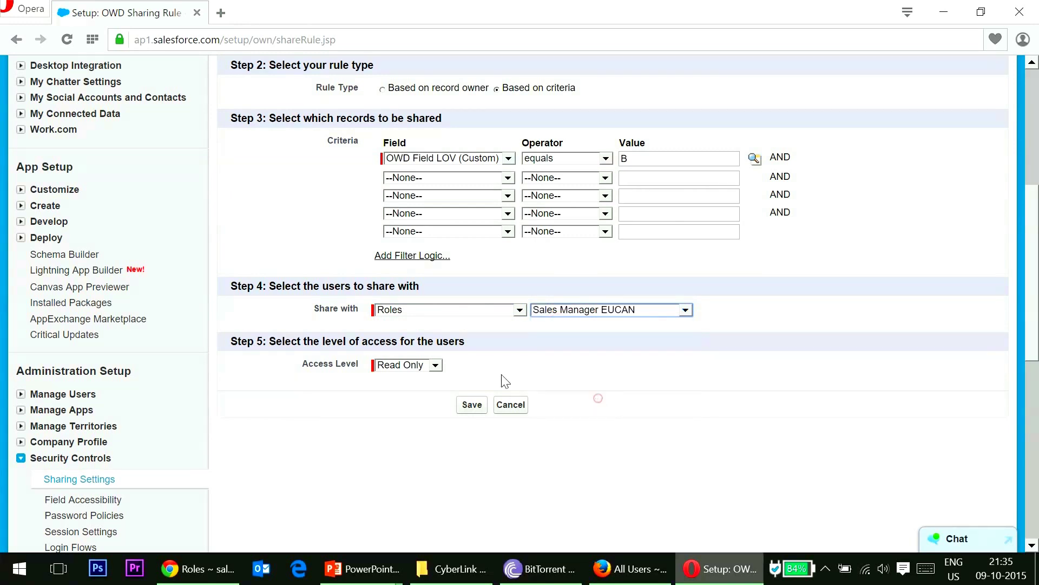
{"action": "left_click", "coordinate": [433, 365]}
{"action": "left_click", "coordinate": [422, 390]}
{"action": "left_click", "coordinate": [469, 406]}
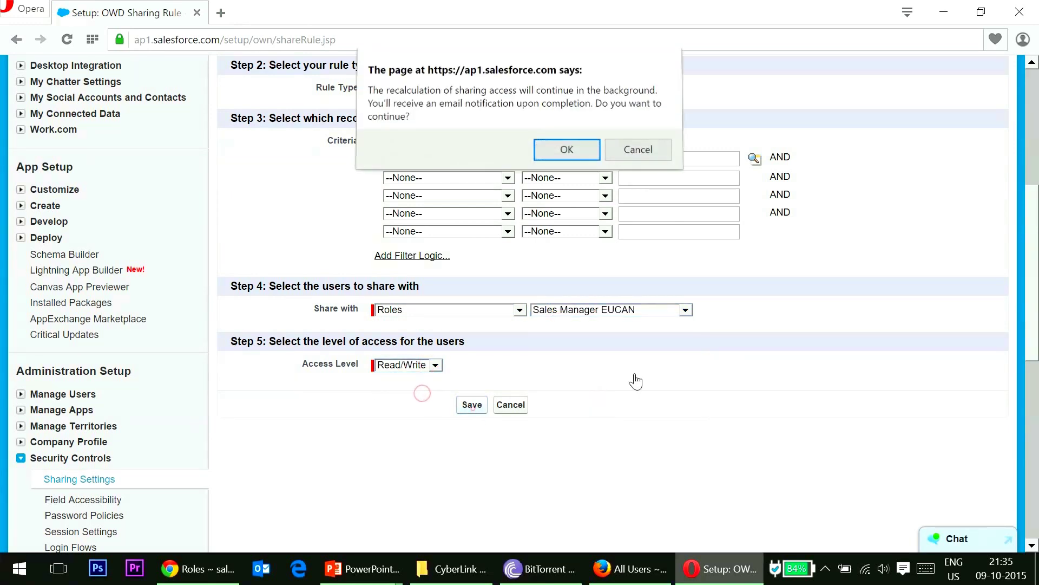
{"action": "left_click", "coordinate": [561, 156]}
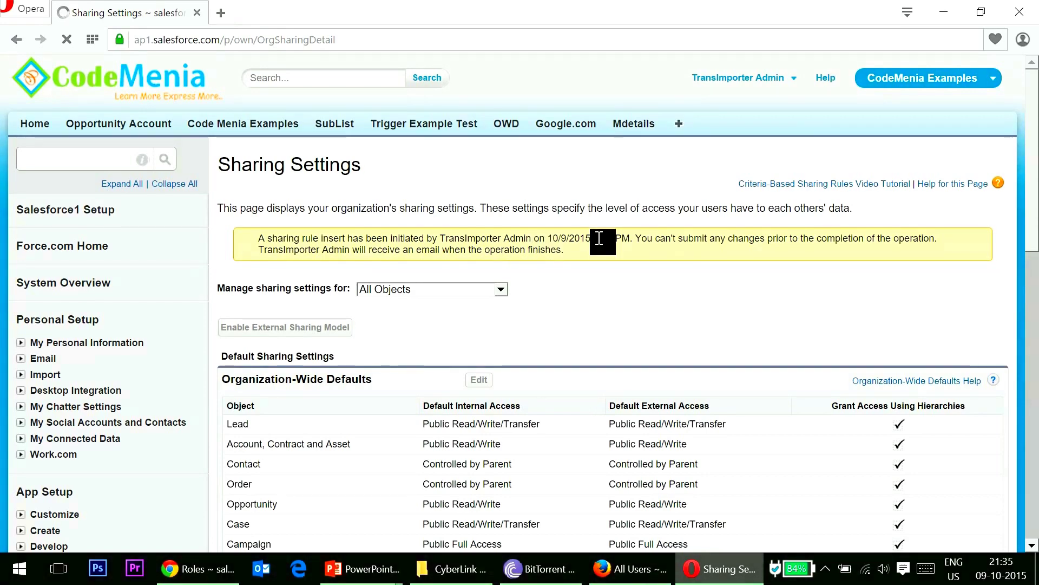
Reload Sharing Settings and look through the page for the OWD sharing rules
{"action": "scroll", "coordinate": [358, 374], "scroll_direction": "down", "scroll_amount": 4}
{"action": "scroll", "coordinate": [358, 374], "scroll_direction": "down", "scroll_amount": 3}
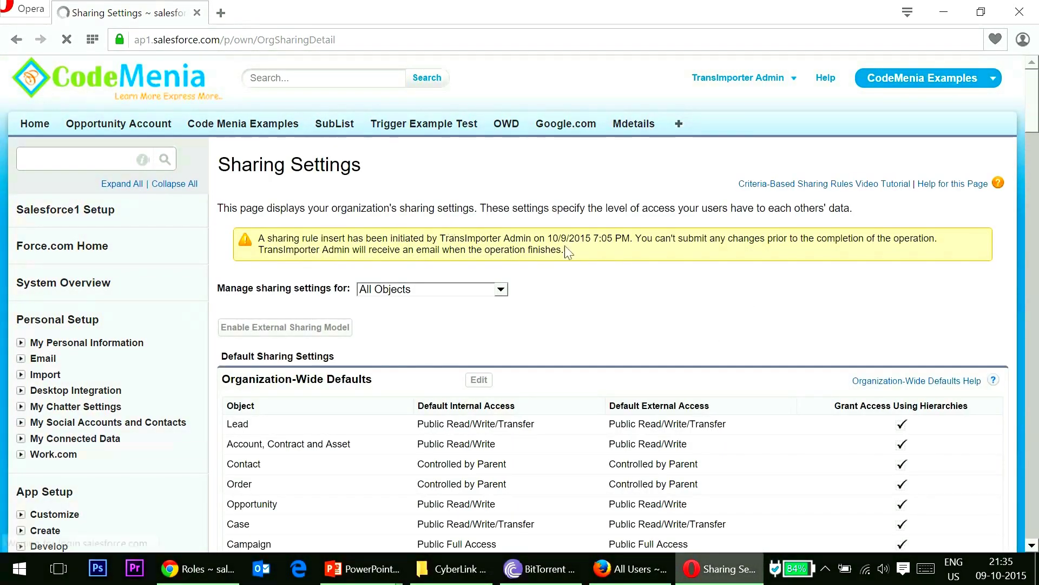
{"action": "scroll", "coordinate": [466, 356], "scroll_direction": "down", "scroll_amount": 5}
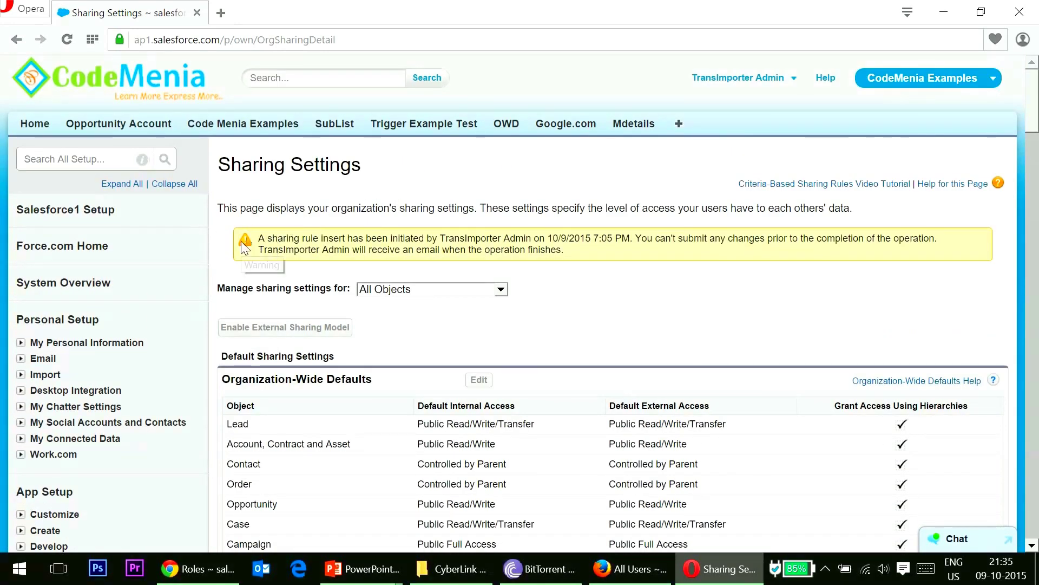
{"action": "scroll", "coordinate": [242, 242], "scroll_direction": "down", "scroll_amount": 8}
{"action": "scroll", "coordinate": [125, 411], "scroll_direction": "down", "scroll_amount": 4}
{"action": "scroll", "coordinate": [92, 341], "scroll_direction": "up", "scroll_amount": 3}
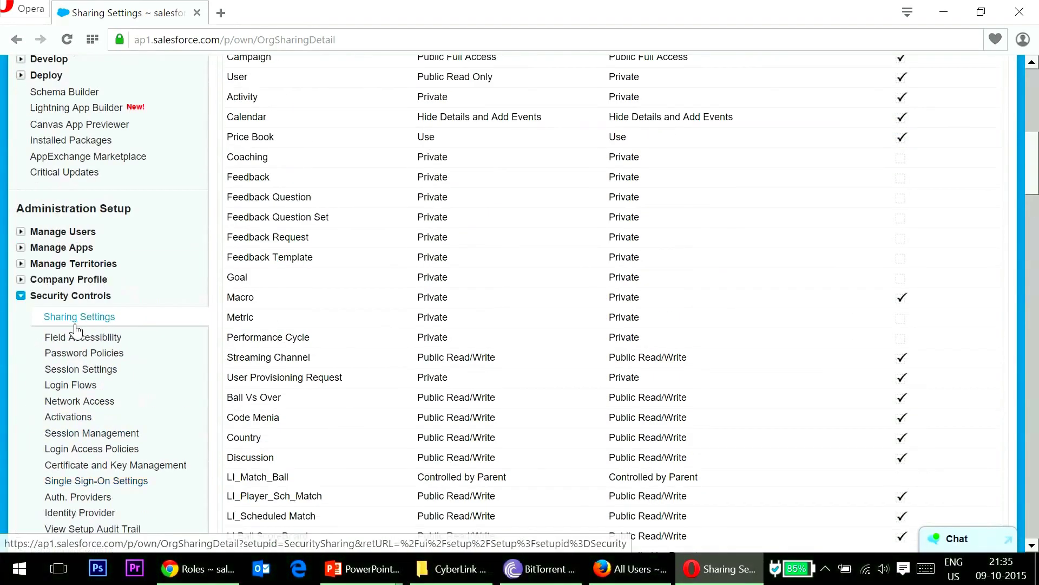
{"action": "left_click", "coordinate": [80, 319]}
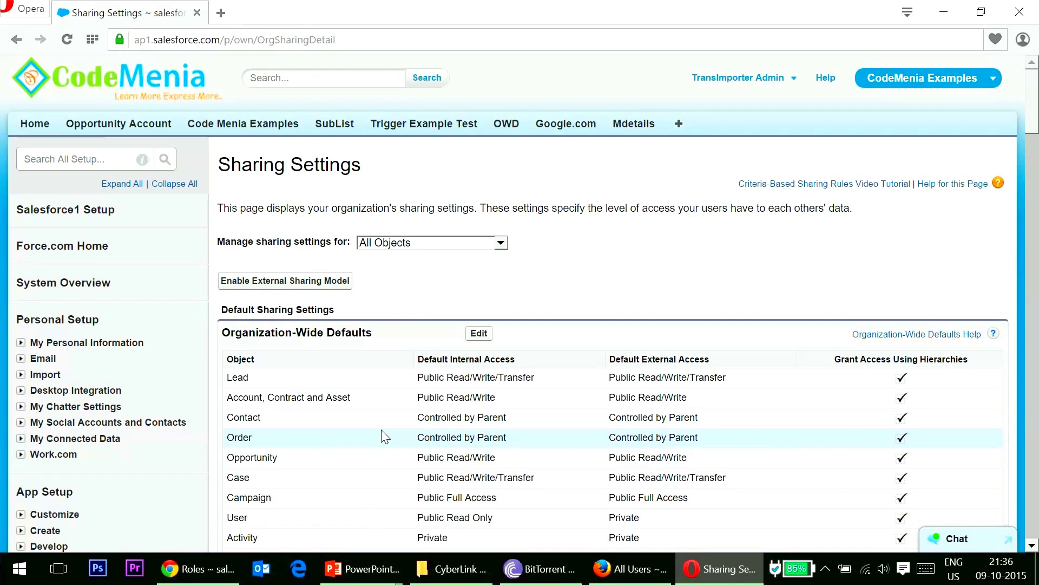
{"action": "scroll", "coordinate": [382, 437], "scroll_direction": "down", "scroll_amount": 4}
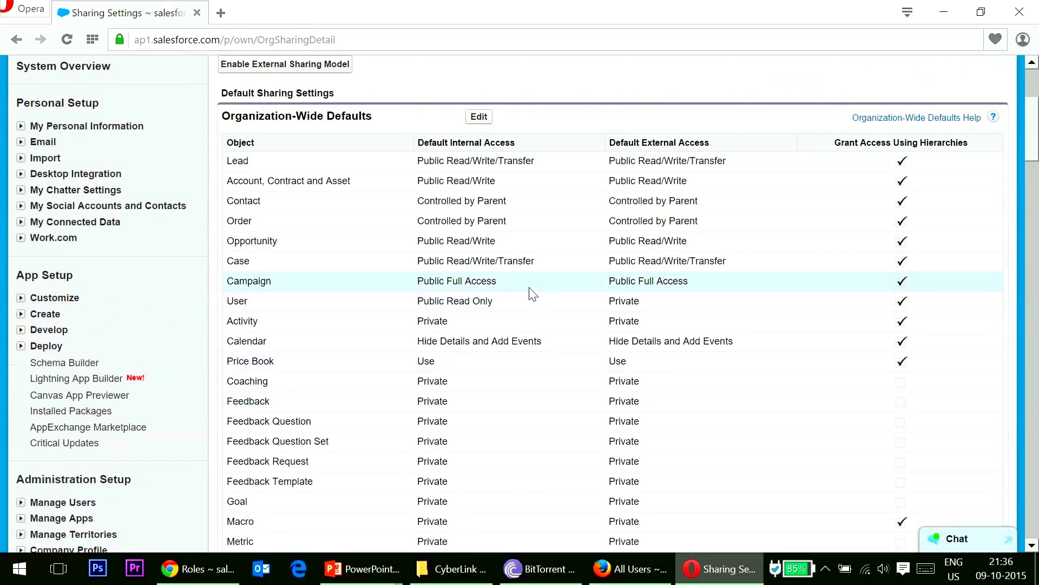
{"action": "left_click_drag", "start_coordinate": [1029, 130], "coordinate": [1007, 470]}
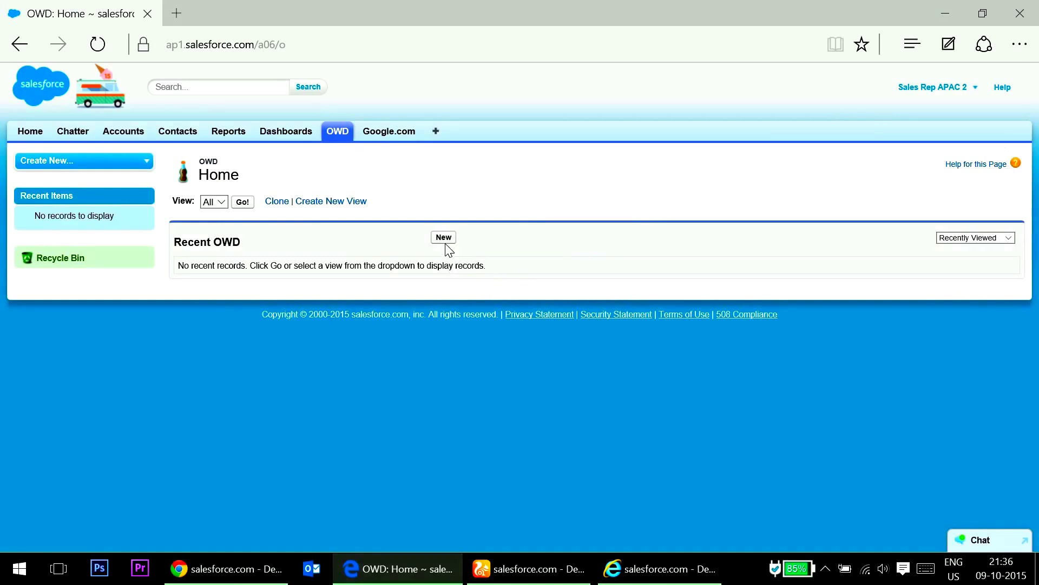
In the Sales Rep APAC 2 session, start a new OWD record of type Owd Record Type 1 named Rules Sharing Example
{"action": "left_click", "coordinate": [444, 238]}
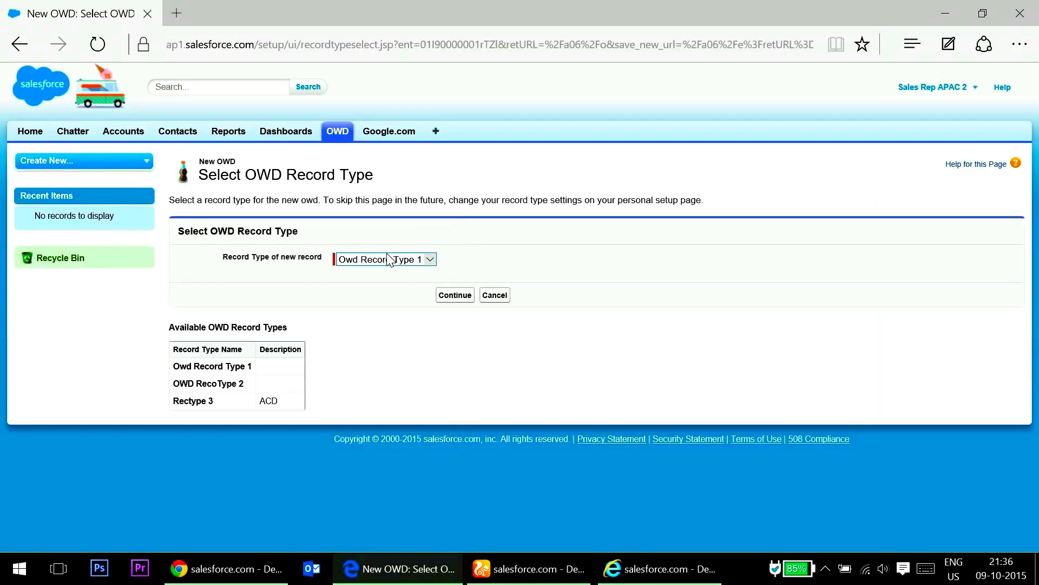
{"action": "left_click", "coordinate": [456, 295]}
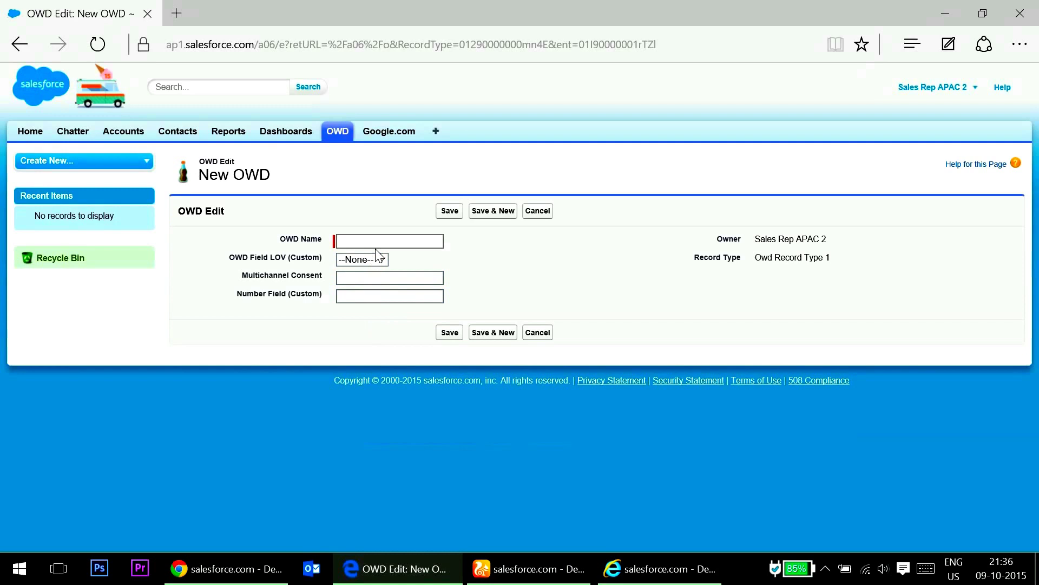
{"action": "left_click", "coordinate": [379, 242]}
{"action": "type", "text": "Rule"}
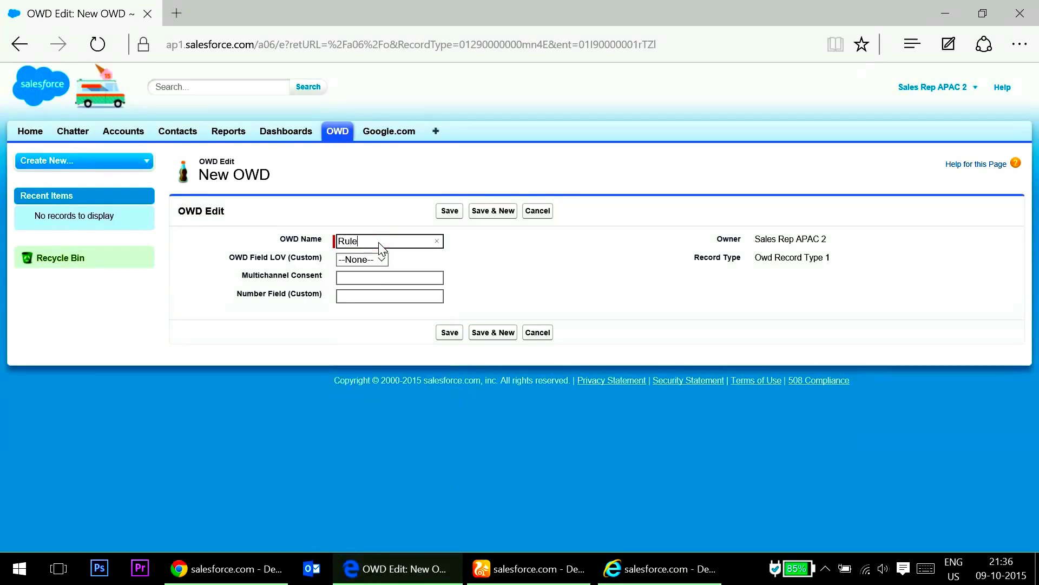
{"action": "type", "text": "s Sharing E"}
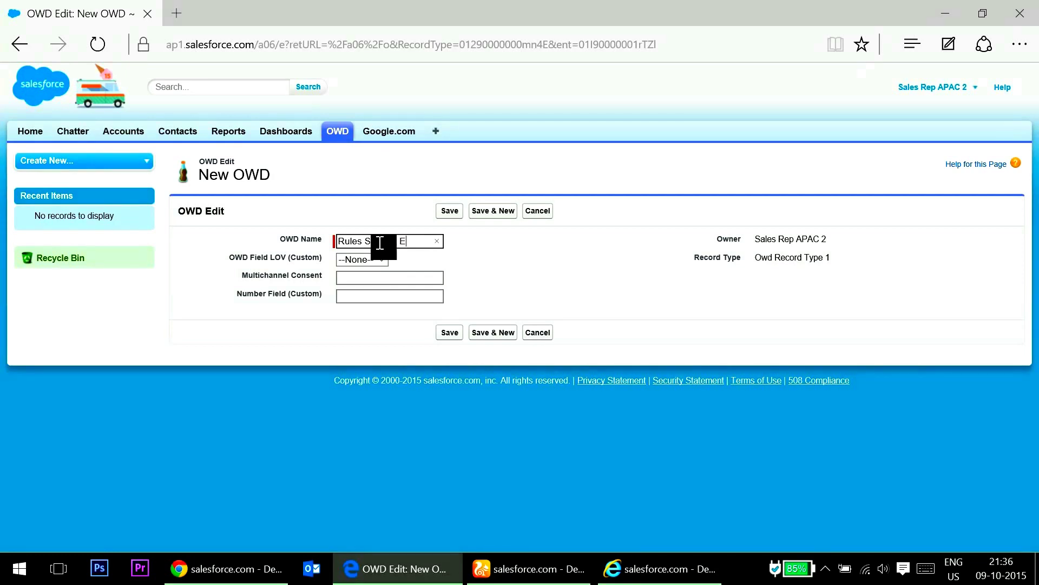
{"action": "type", "text": "mple"}
Set the new record's OWD Field LOV to B and its Multichannel Consent to w, and save the record
{"action": "left_click", "coordinate": [380, 263]}
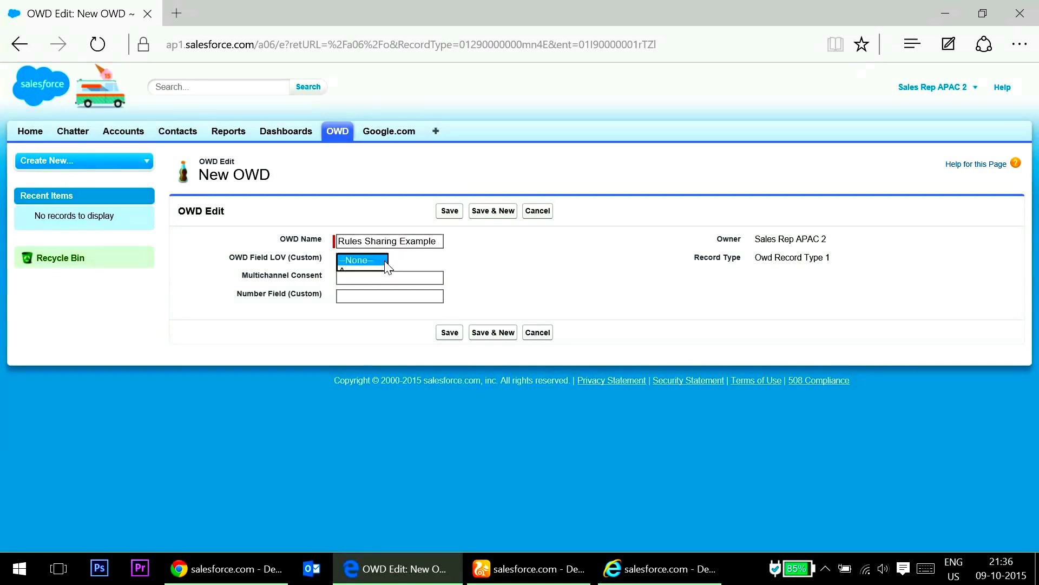
{"action": "left_click", "coordinate": [380, 278]}
{"action": "left_click", "coordinate": [378, 277]}
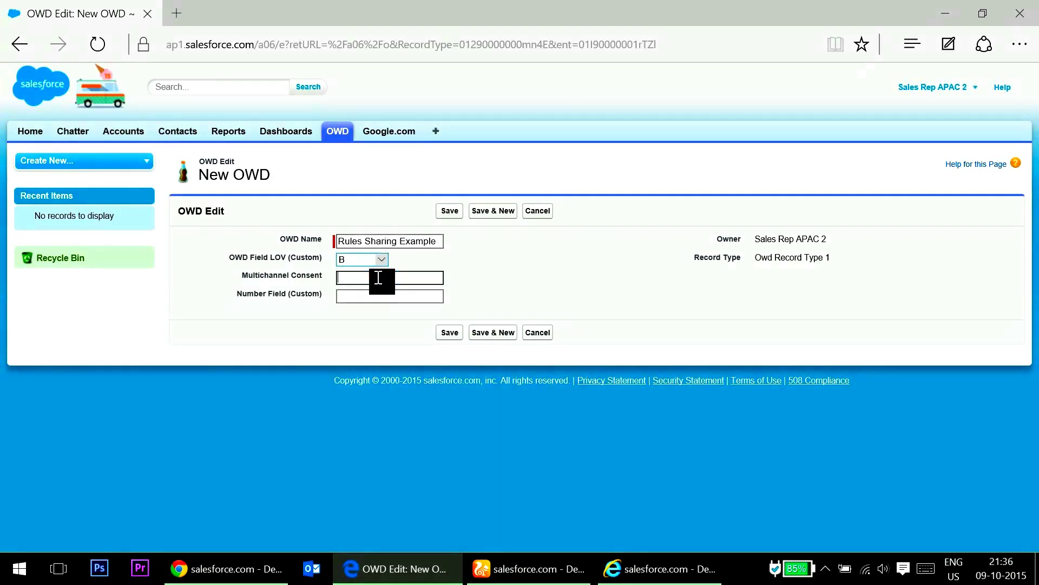
{"action": "type", "text": "w"}
{"action": "left_click", "coordinate": [449, 332]}
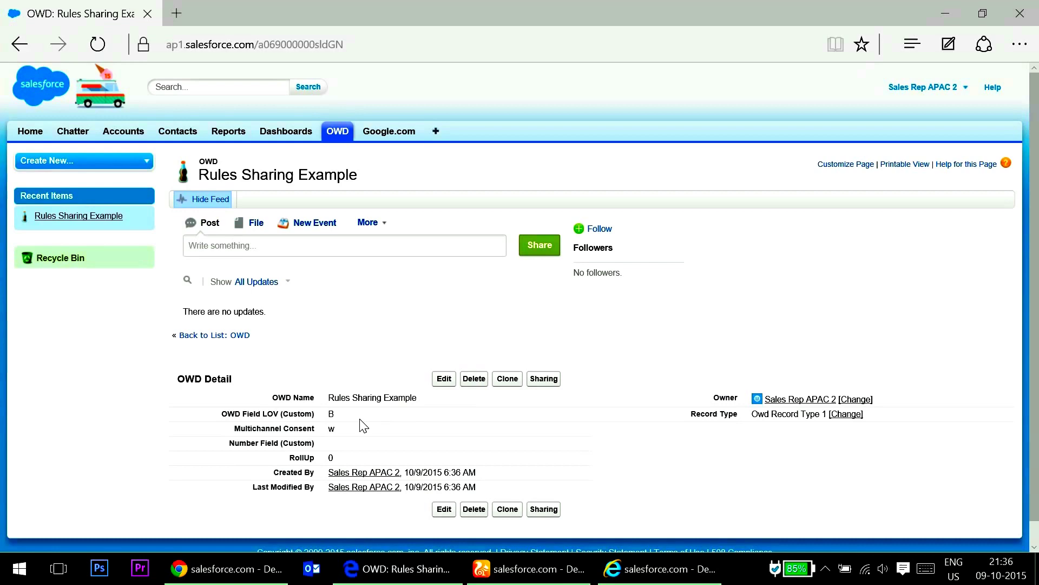
Find the Sales Manager EUCAN session in Chrome, list all OWD records, and open Rules Sharing Example
{"action": "left_click", "coordinate": [528, 570]}
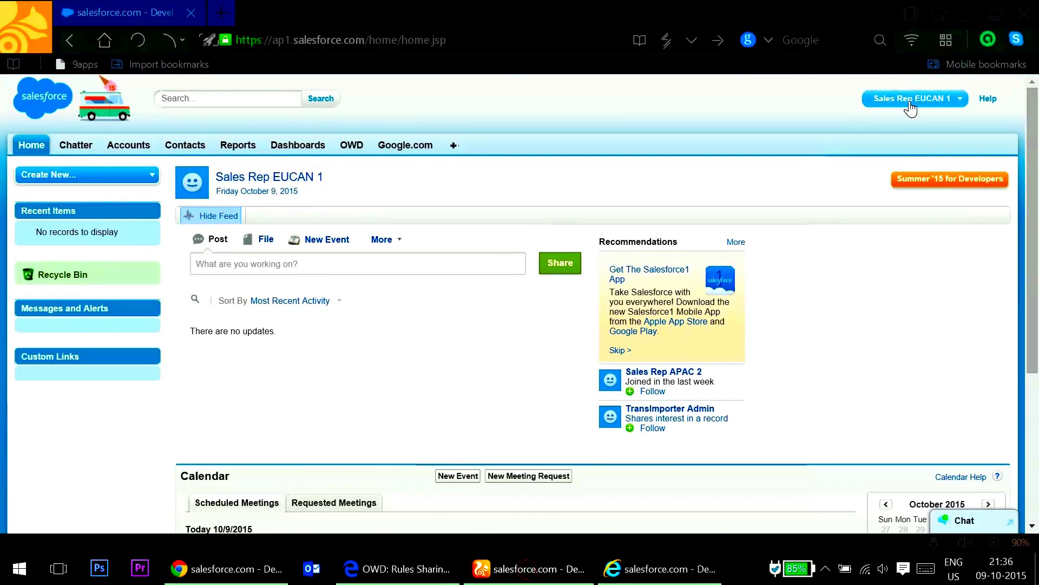
{"action": "left_click", "coordinate": [664, 565]}
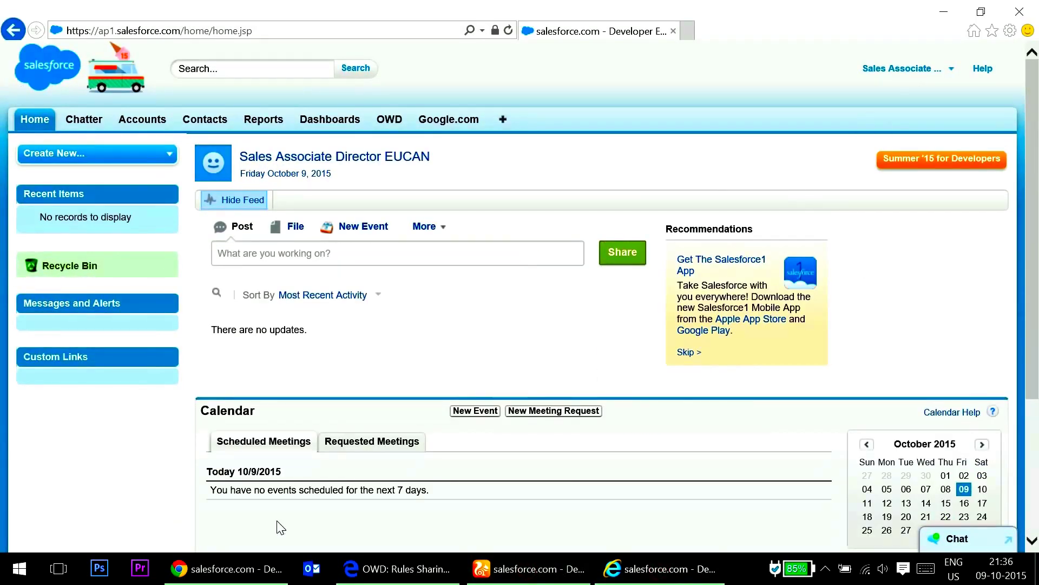
{"action": "left_click", "coordinate": [227, 568]}
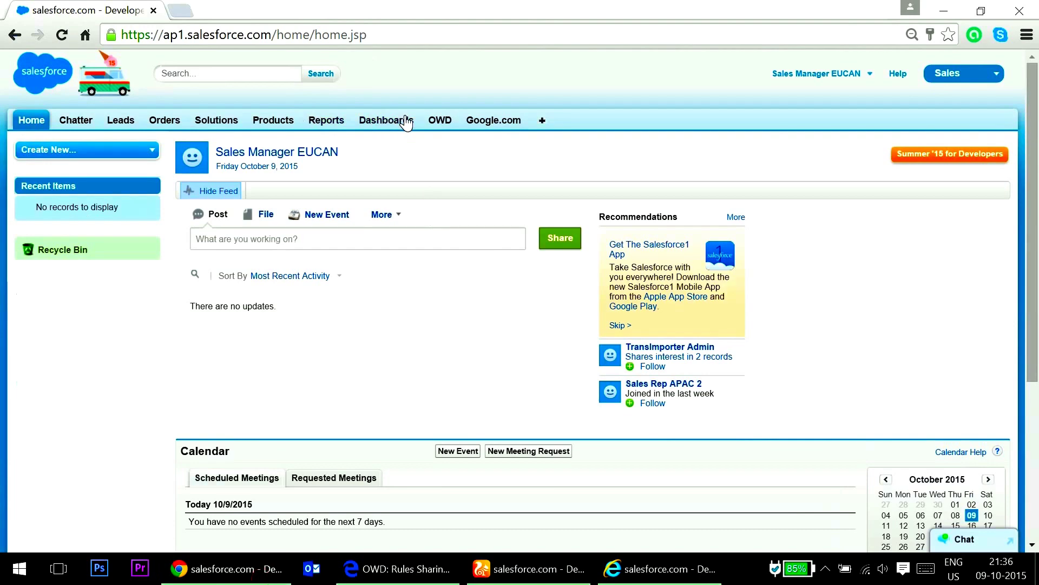
{"action": "left_click", "coordinate": [439, 119]}
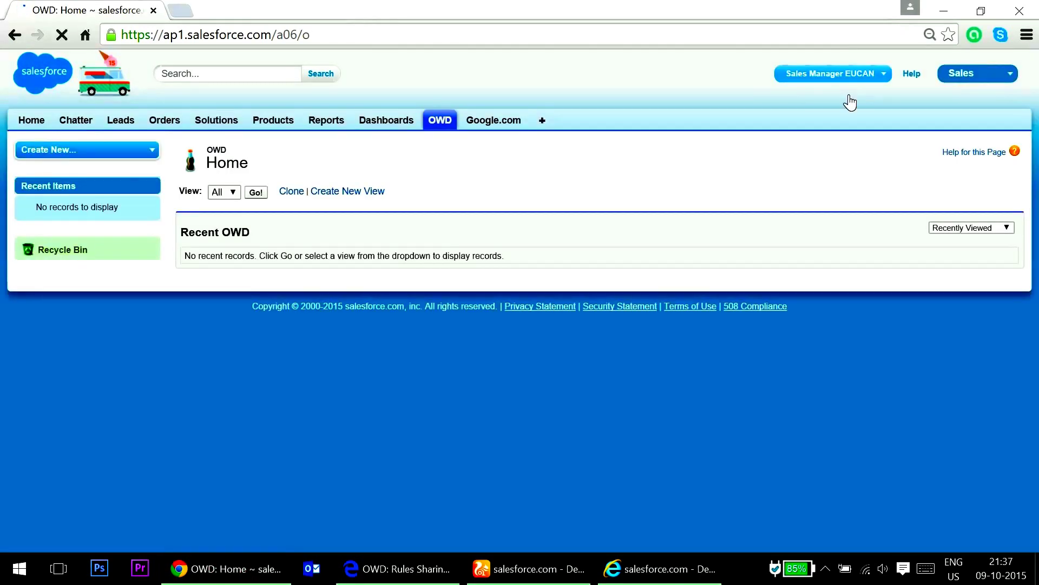
{"action": "left_click", "coordinate": [255, 192]}
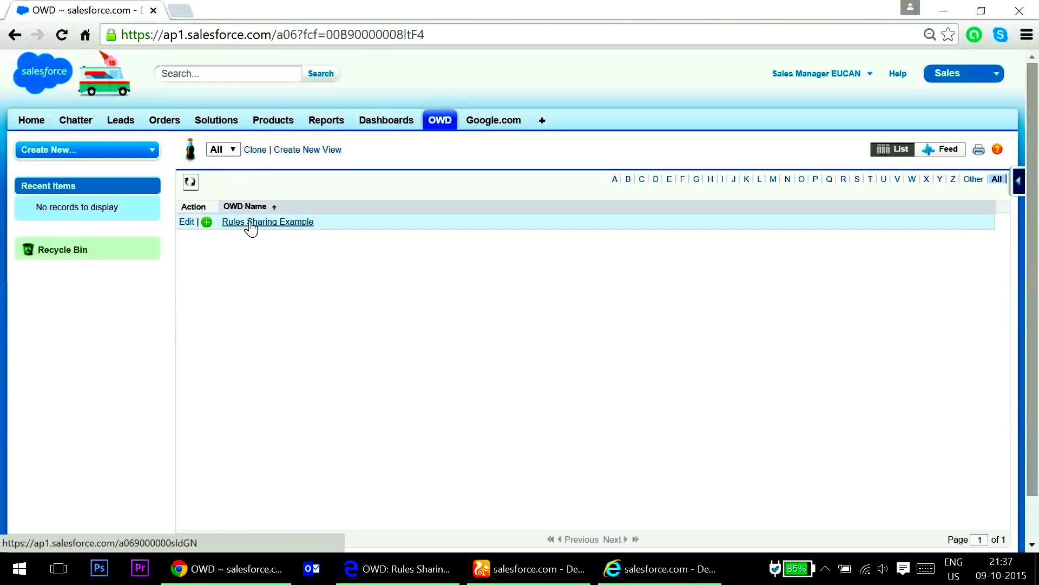
{"action": "left_click", "coordinate": [256, 223]}
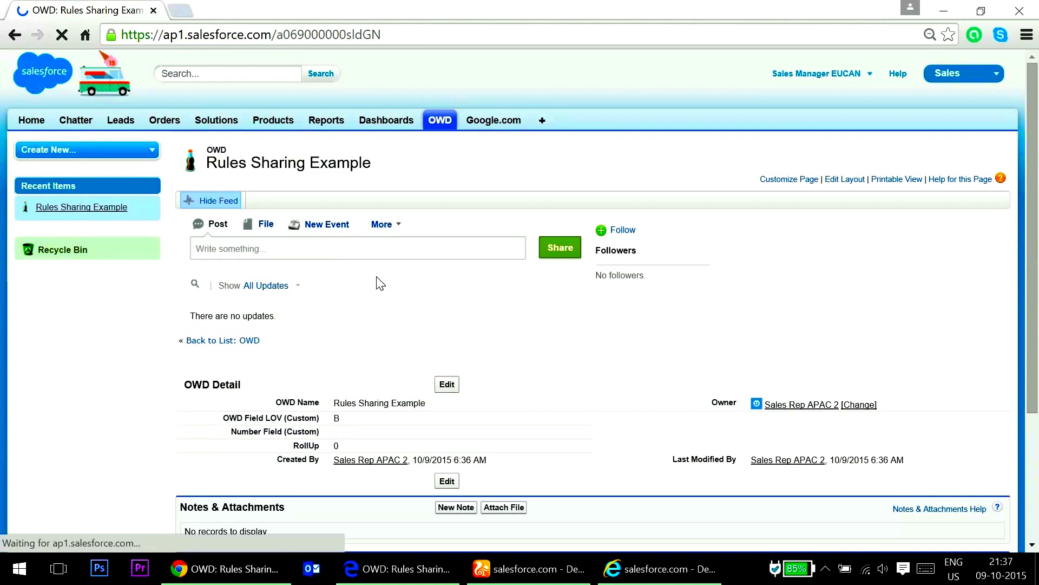
Set the Number Field (Custom) of Rules Sharing Example to 123 and save the record
{"action": "scroll", "coordinate": [470, 364], "scroll_direction": "down", "scroll_amount": 3}
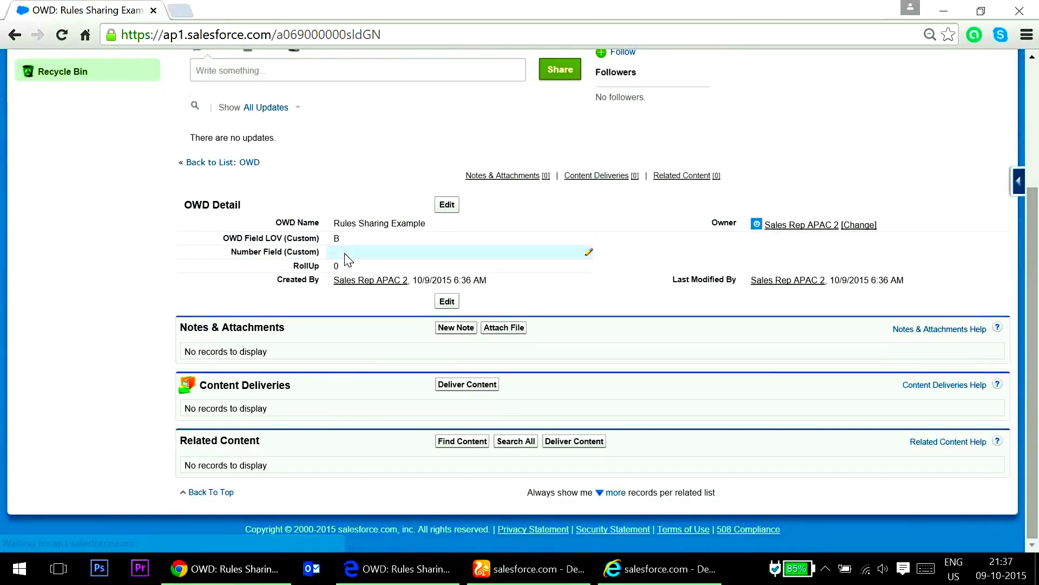
{"action": "double_click", "coordinate": [414, 257]}
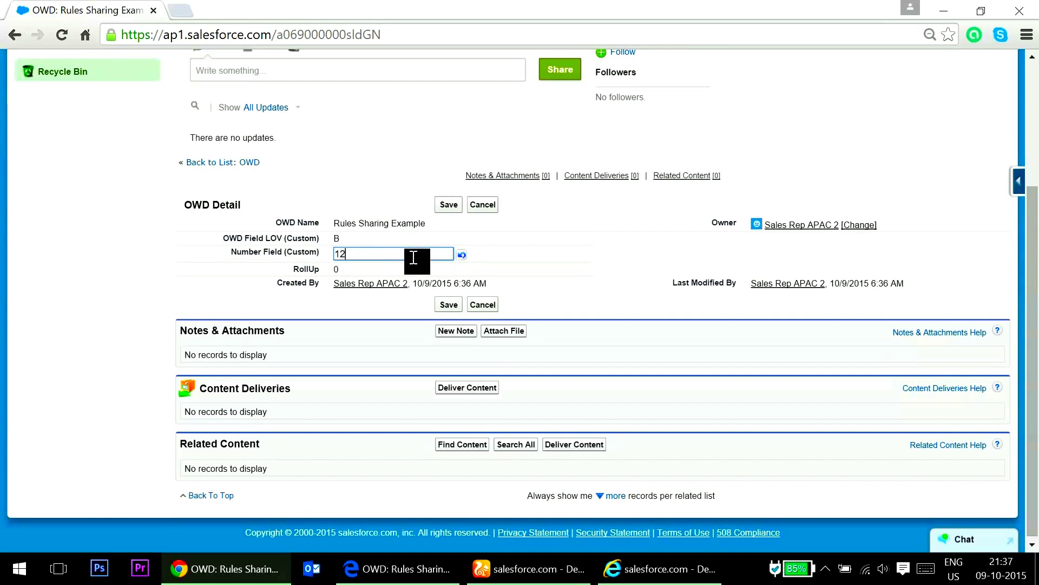
{"action": "left_click", "coordinate": [447, 204]}
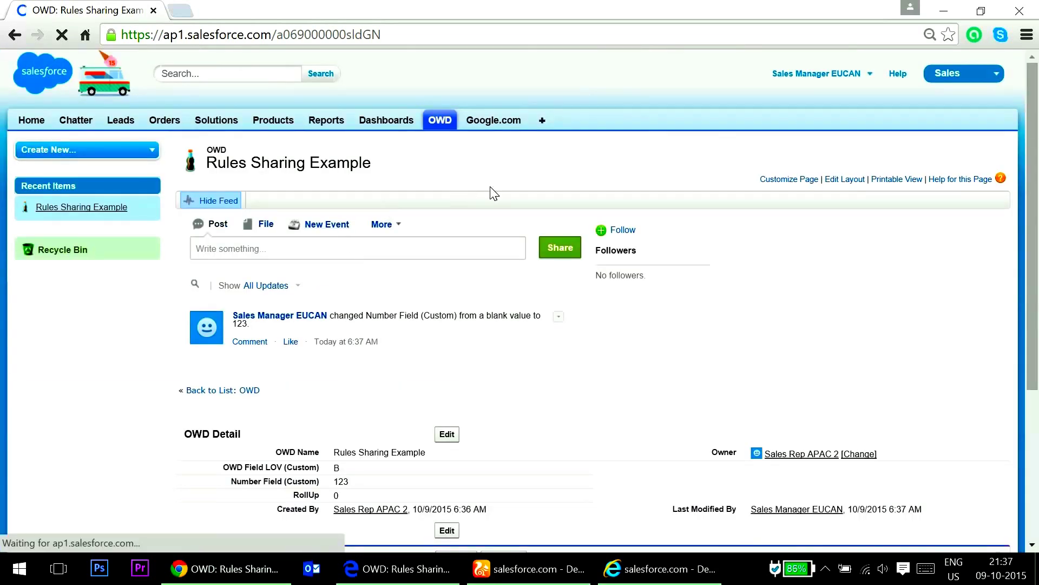
{"action": "scroll", "coordinate": [336, 332], "scroll_direction": "down", "scroll_amount": 4}
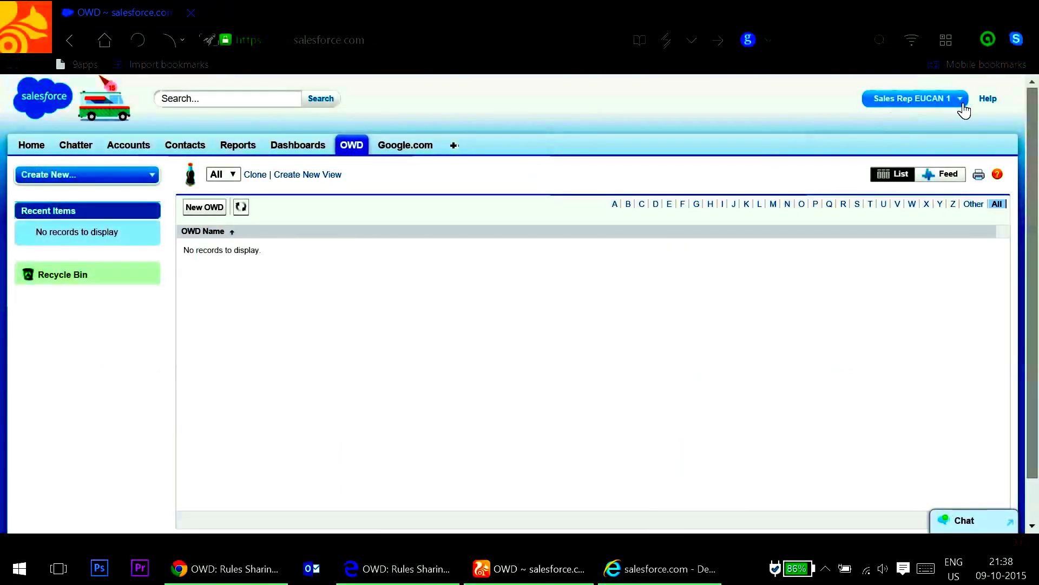
Refresh the Sales Rep EUCAN 1 session's OWD list, and list all OWD records in the Sales Associate Director session in Internet Explorer
{"action": "left_click", "coordinate": [240, 206]}
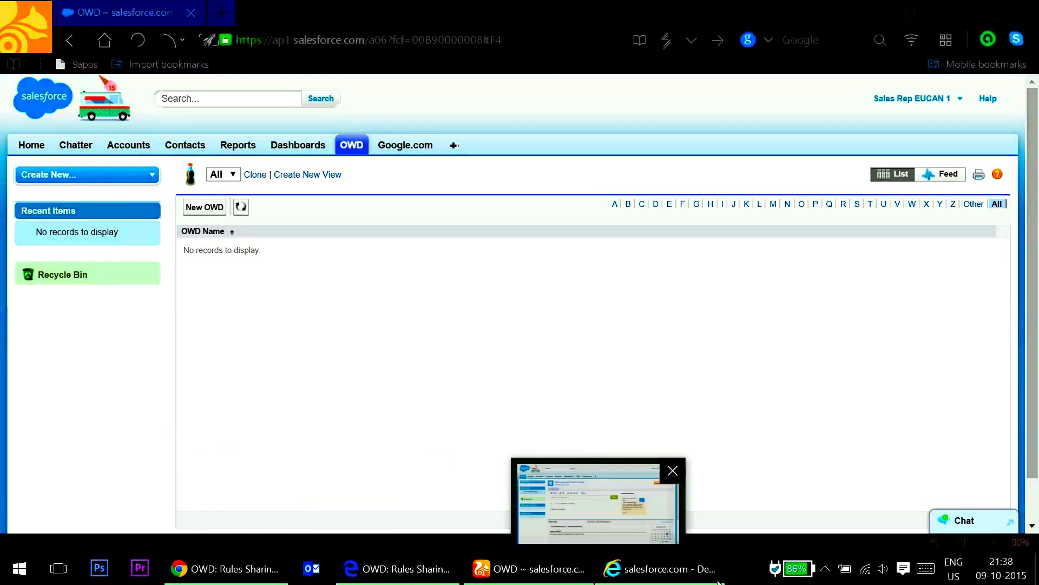
{"action": "left_click", "coordinate": [658, 568]}
{"action": "left_click", "coordinate": [388, 120]}
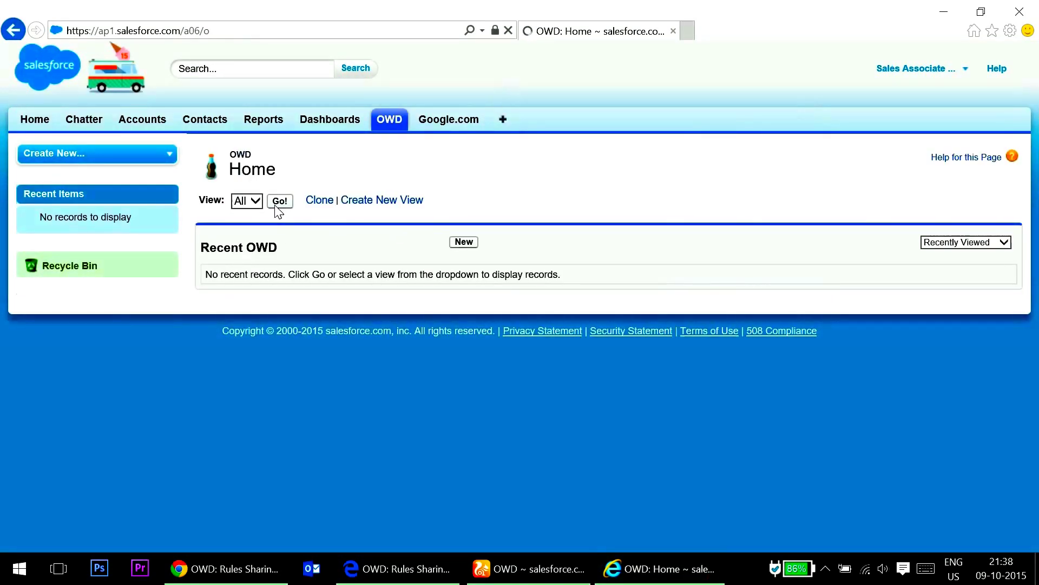
{"action": "left_click", "coordinate": [277, 203]}
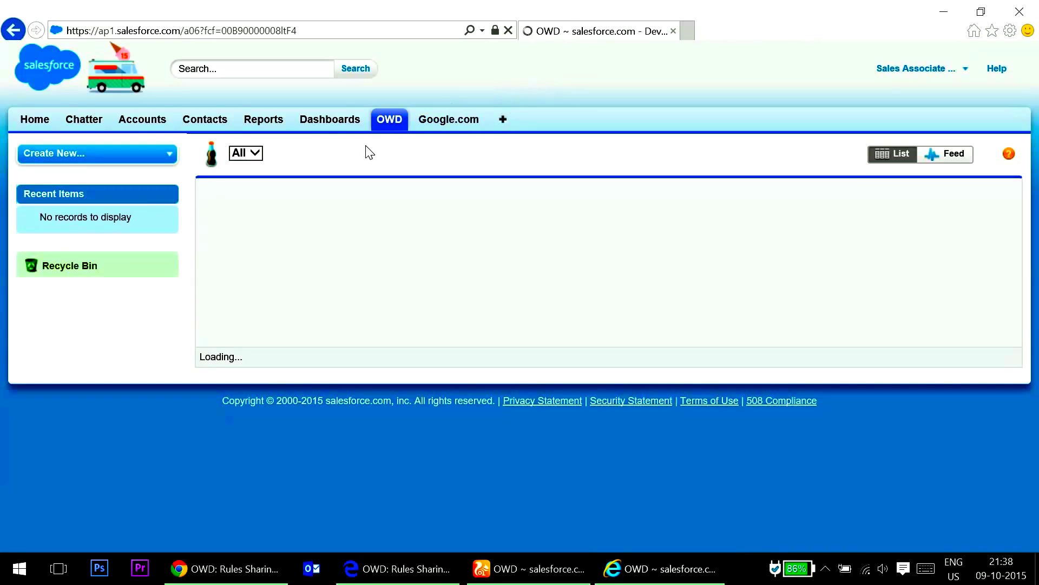
{"action": "left_click", "coordinate": [385, 120]}
{"action": "left_click", "coordinate": [279, 201]}
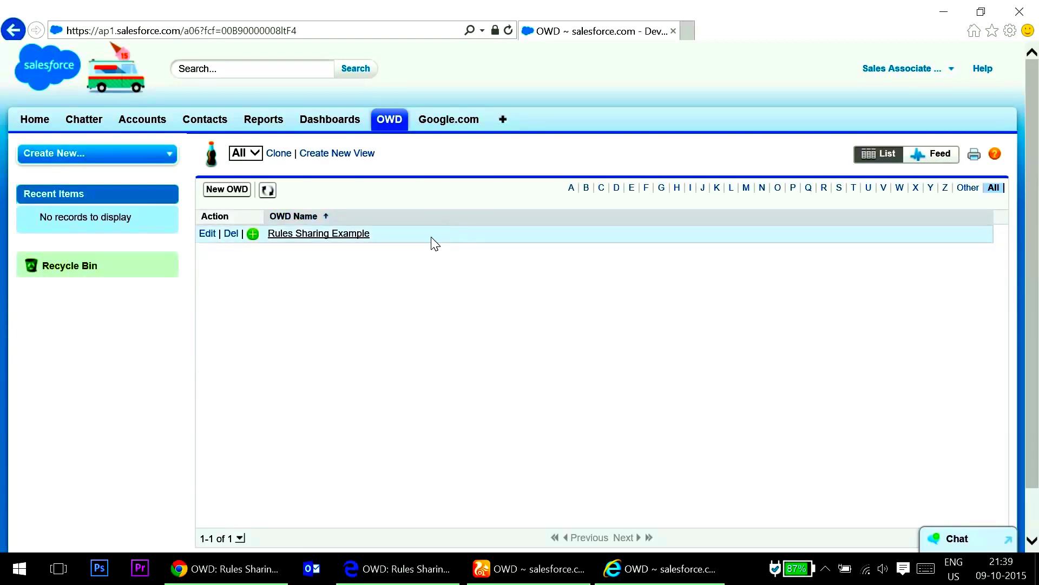
Open Rules Sharing Example from the OWD list, set its Multichannel Consent to w3, and save the record
{"action": "left_click", "coordinate": [284, 235]}
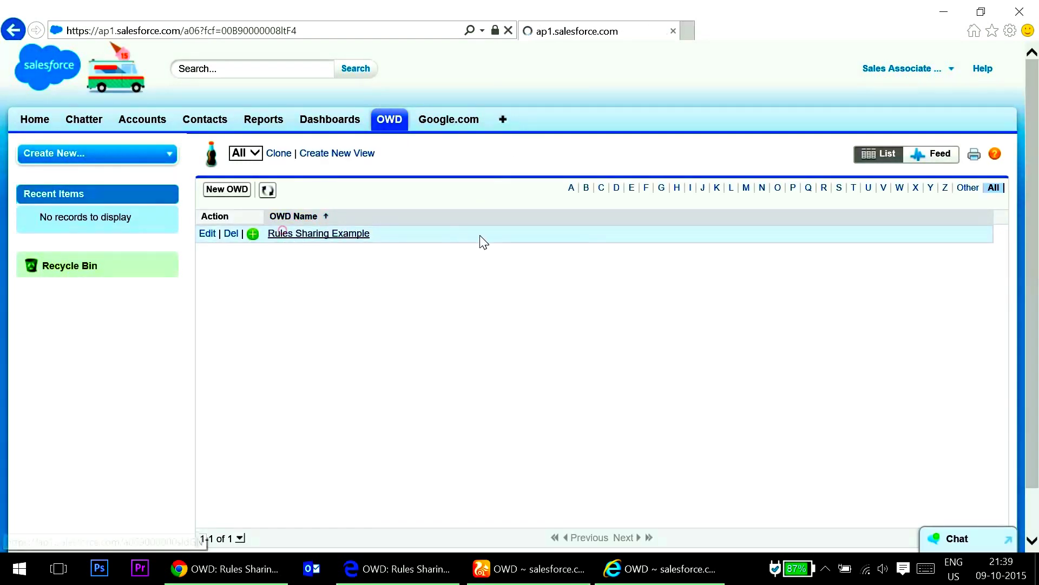
{"action": "scroll", "coordinate": [364, 351], "scroll_direction": "down", "scroll_amount": 3}
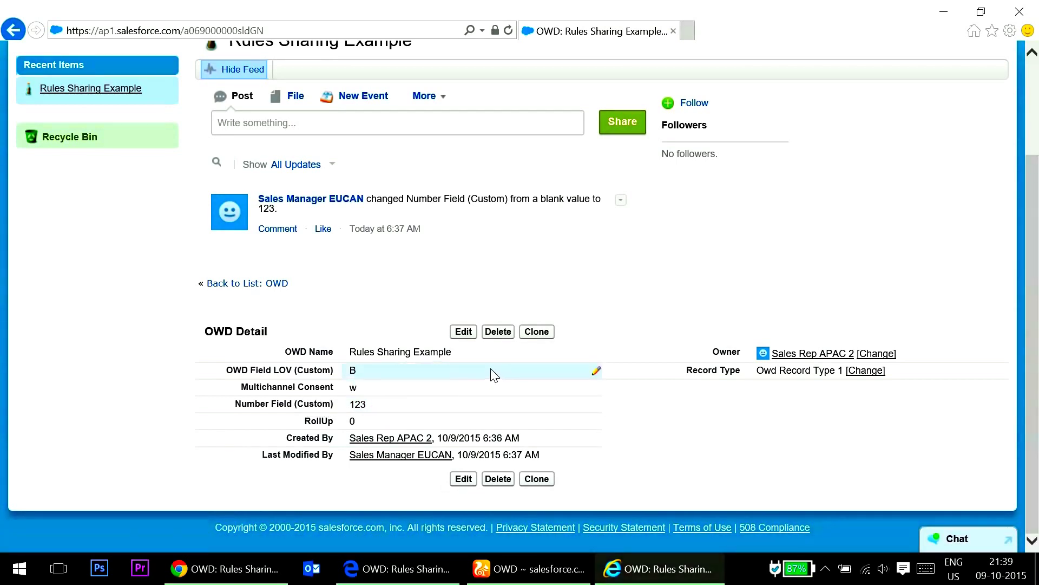
{"action": "double_click", "coordinate": [365, 388]}
{"action": "type", "text": "3"}
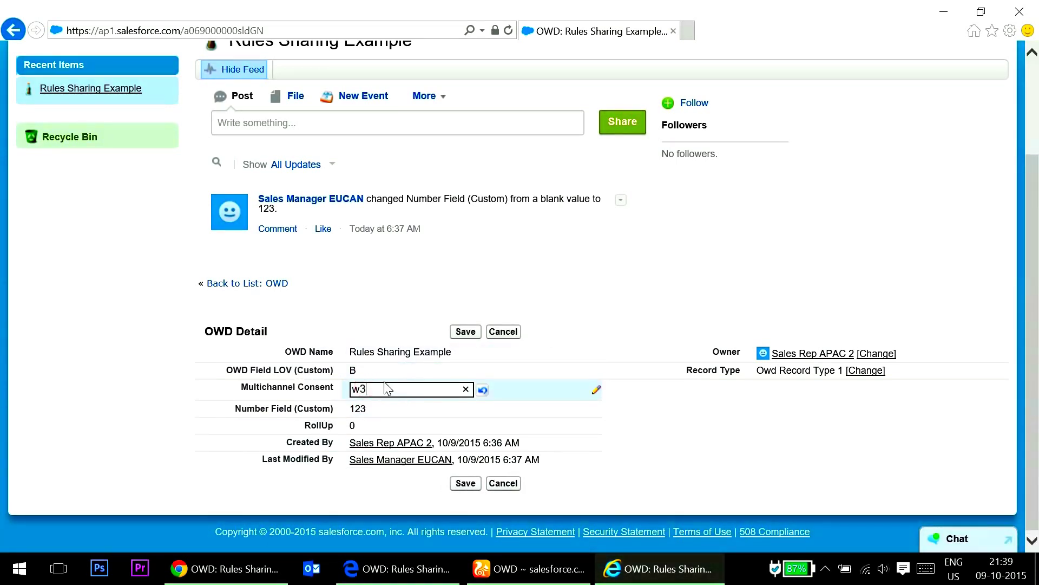
{"action": "left_click", "coordinate": [458, 331]}
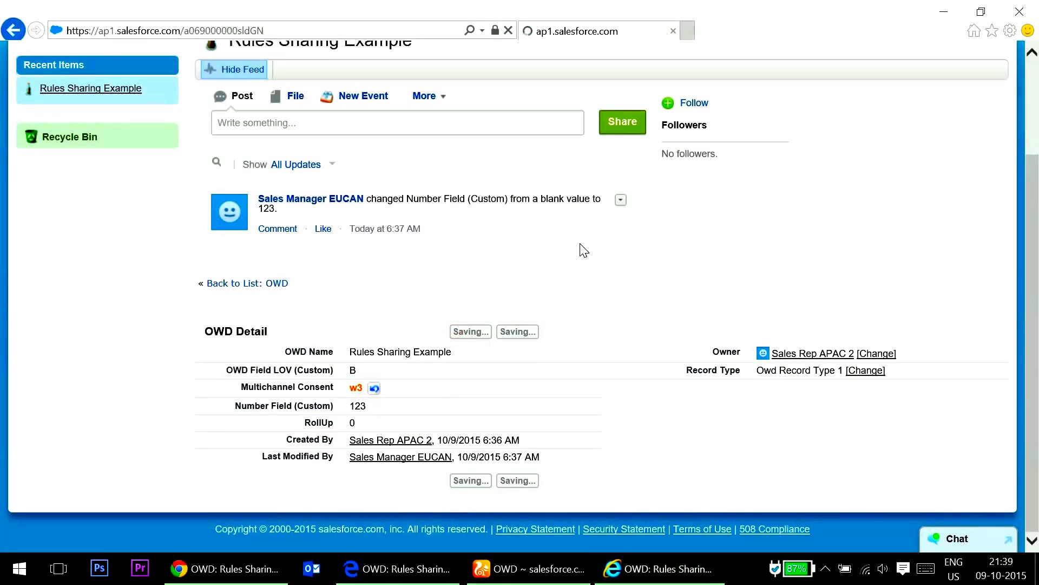
In the Sales Rep APAC 2 session in Edge, try to save Rules Sharing Example with OWD Field LOV set to C
{"action": "scroll", "coordinate": [431, 267], "scroll_direction": "down", "scroll_amount": 4}
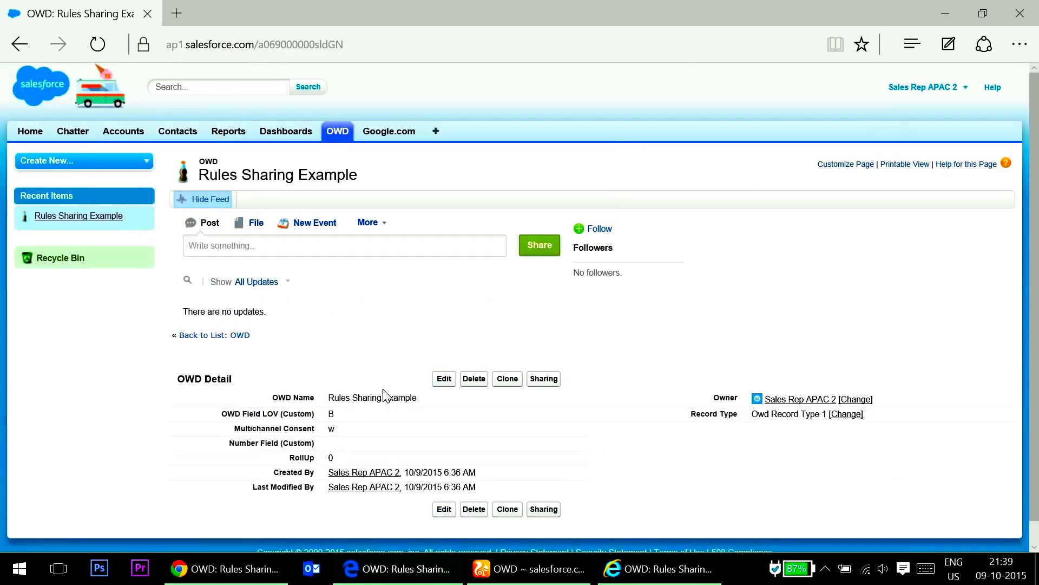
{"action": "double_click", "coordinate": [349, 415]}
{"action": "left_click", "coordinate": [347, 415]}
{"action": "left_click", "coordinate": [346, 429]}
{"action": "left_click", "coordinate": [444, 378]}
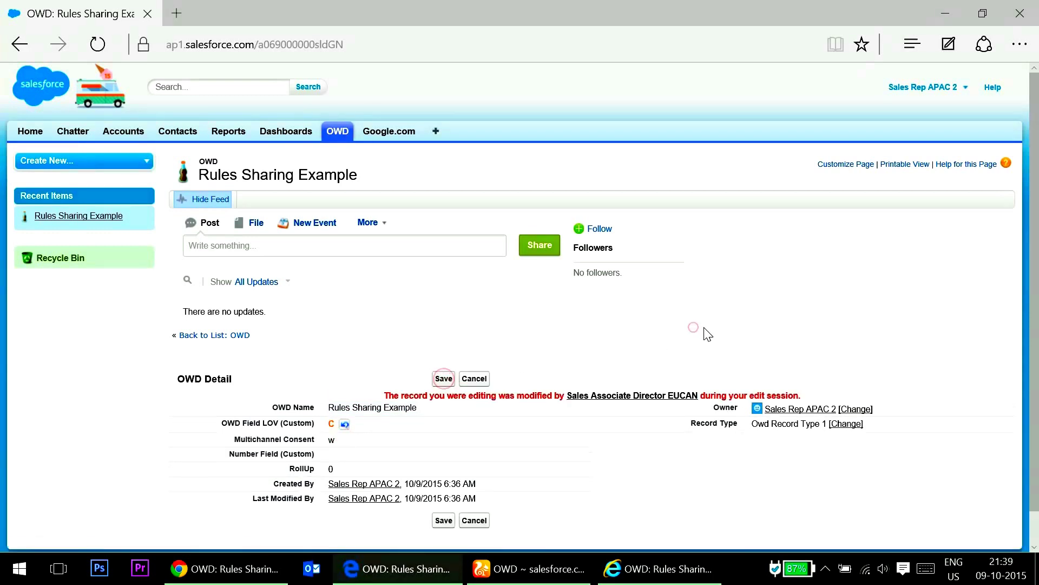
{"action": "left_click", "coordinate": [443, 383]}
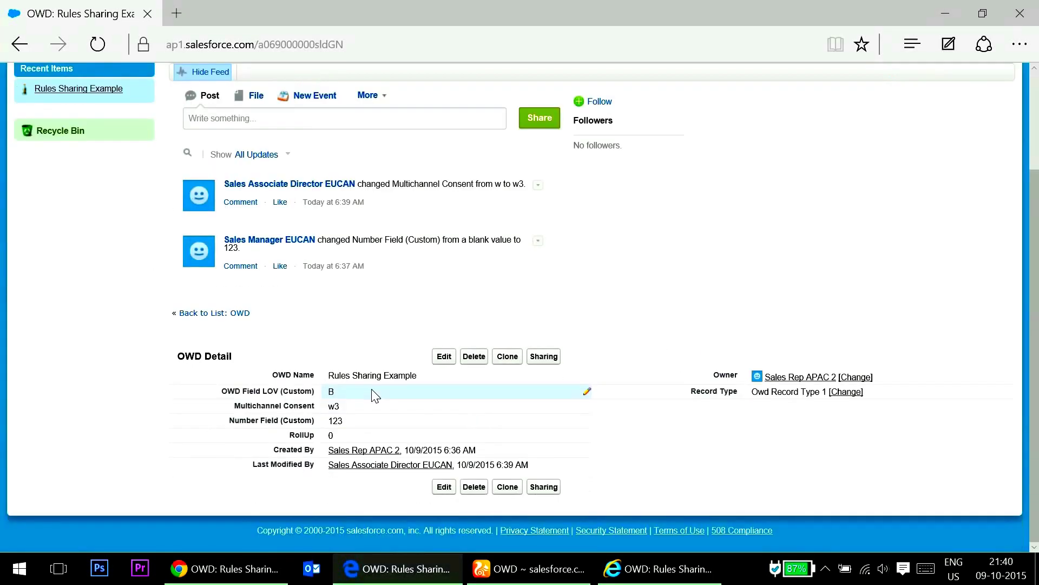
Set the OWD Field LOV (Custom) of the reloaded Rules Sharing Example record to C and save it
{"action": "double_click", "coordinate": [367, 398]}
{"action": "left_click", "coordinate": [362, 394]}
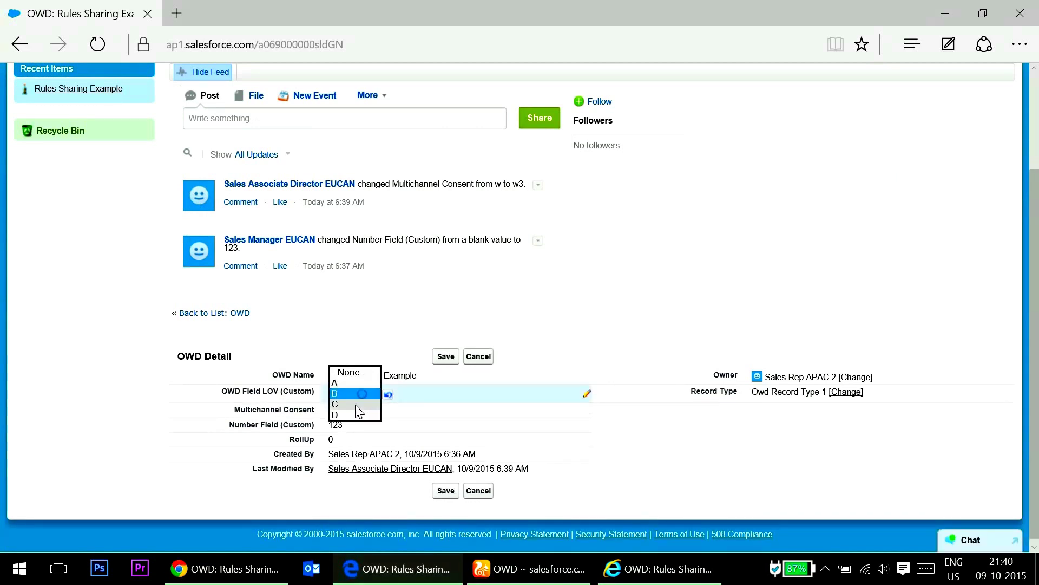
{"action": "left_click", "coordinate": [355, 406]}
{"action": "left_click", "coordinate": [436, 356]}
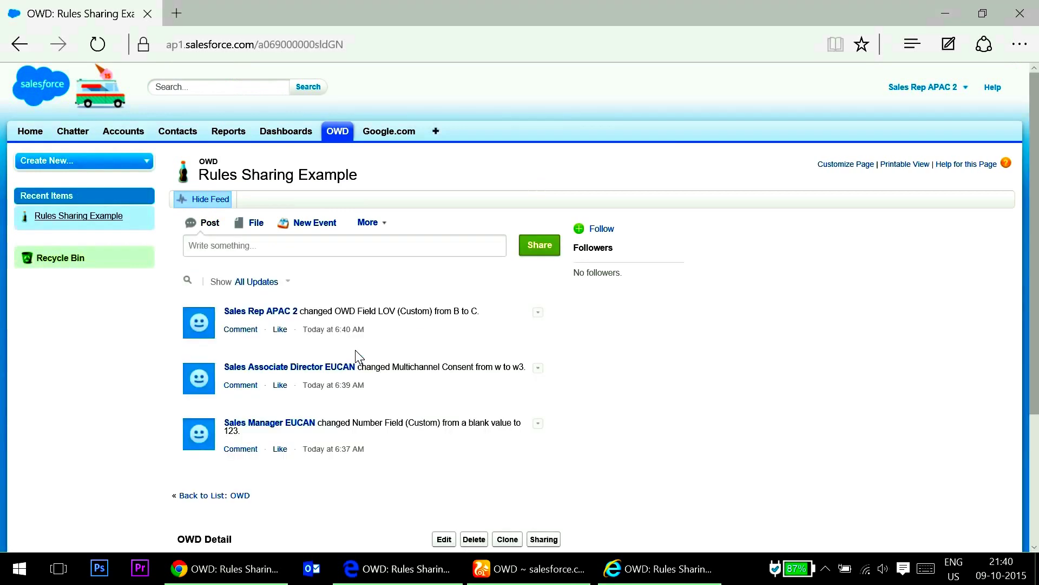
Check access to the changed record in the Internet Explorer and UC Browser sessions, and reload Rules Sharing Example as Sales Manager EUCAN in Chrome
{"action": "left_click", "coordinate": [615, 568]}
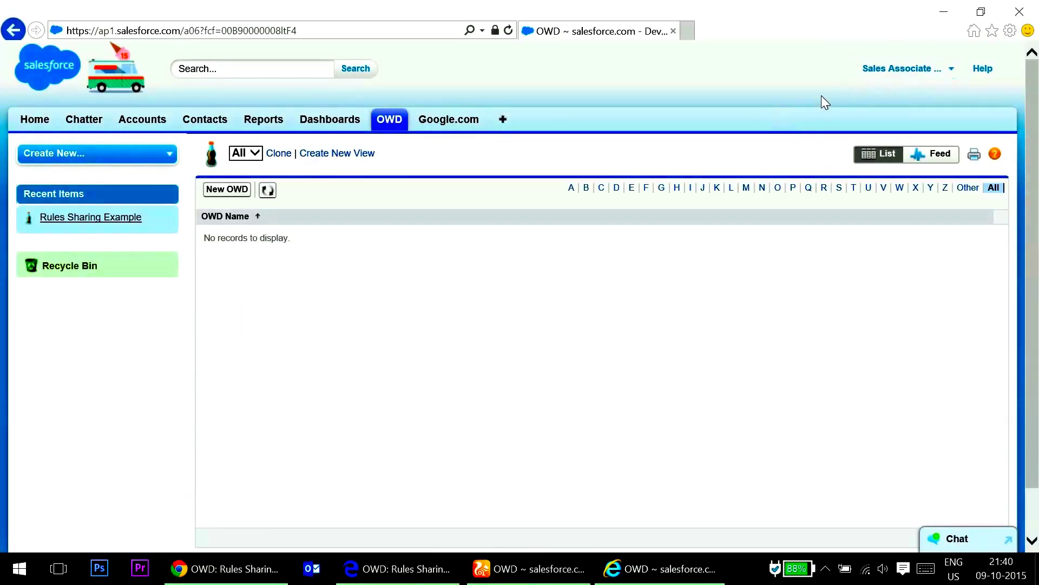
{"action": "left_click", "coordinate": [505, 570]}
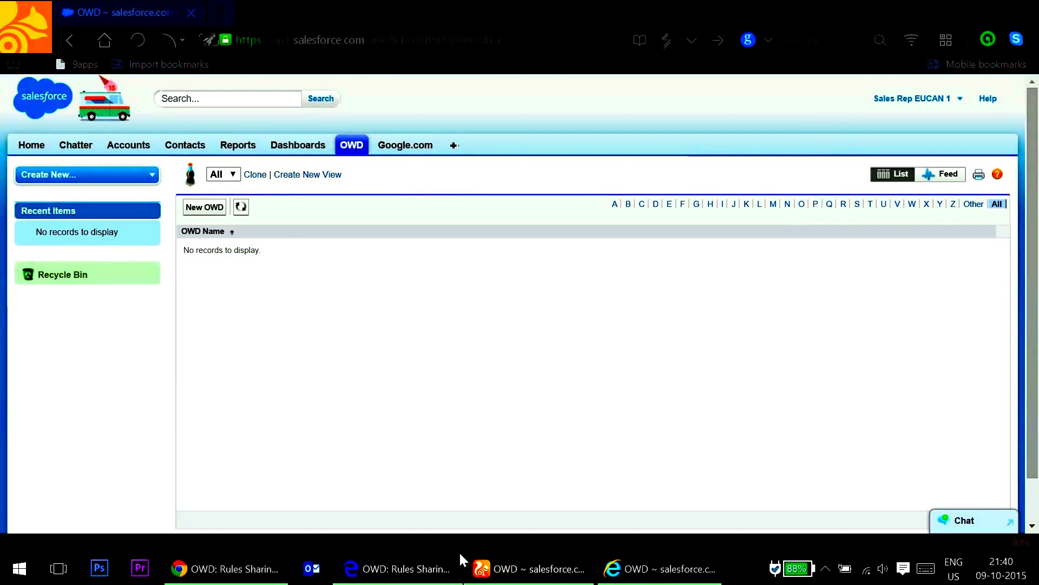
{"action": "left_click", "coordinate": [395, 571]}
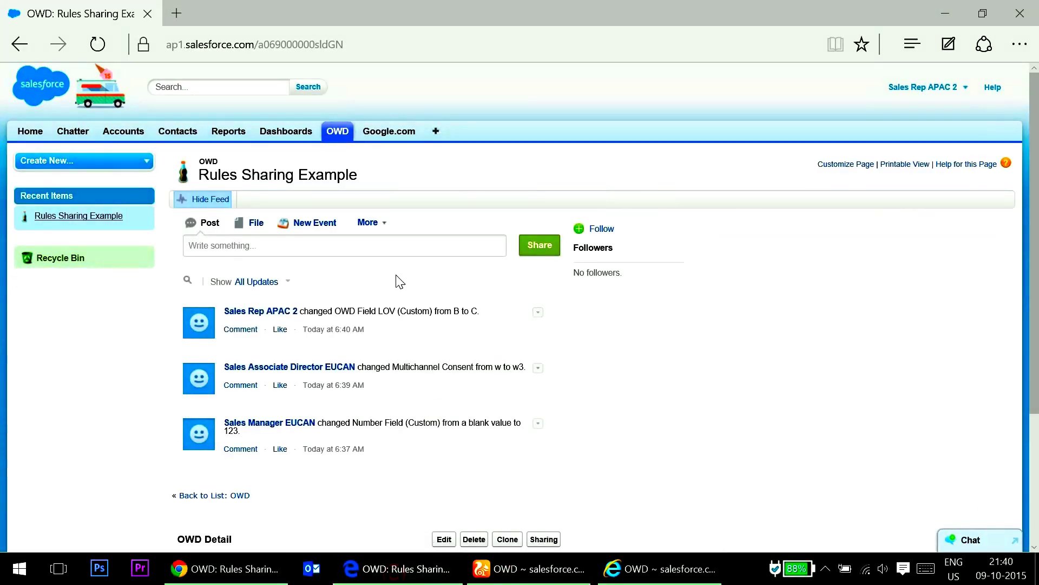
{"action": "left_click", "coordinate": [199, 572]}
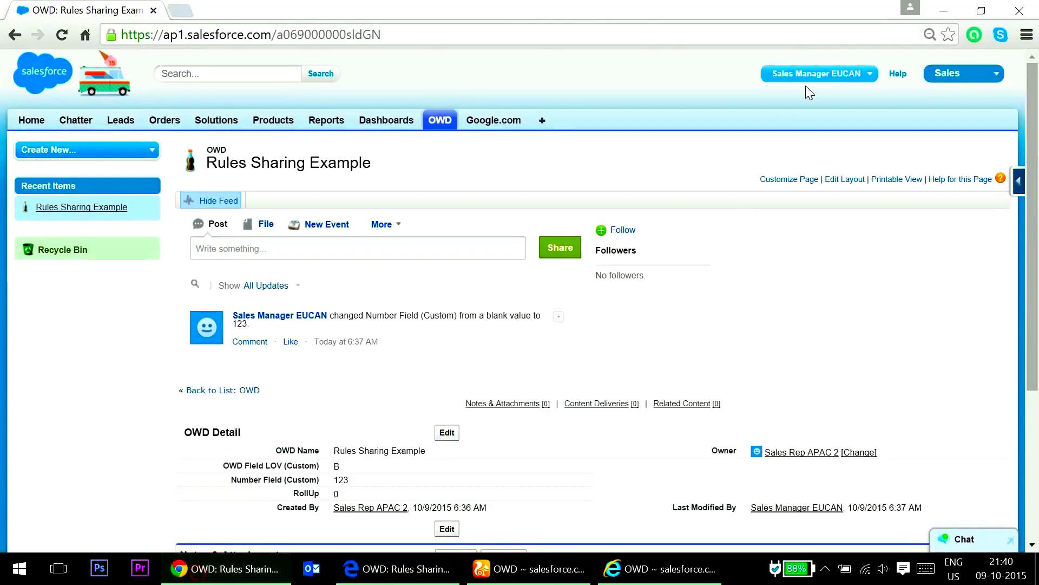
{"action": "left_click", "coordinate": [407, 42]}
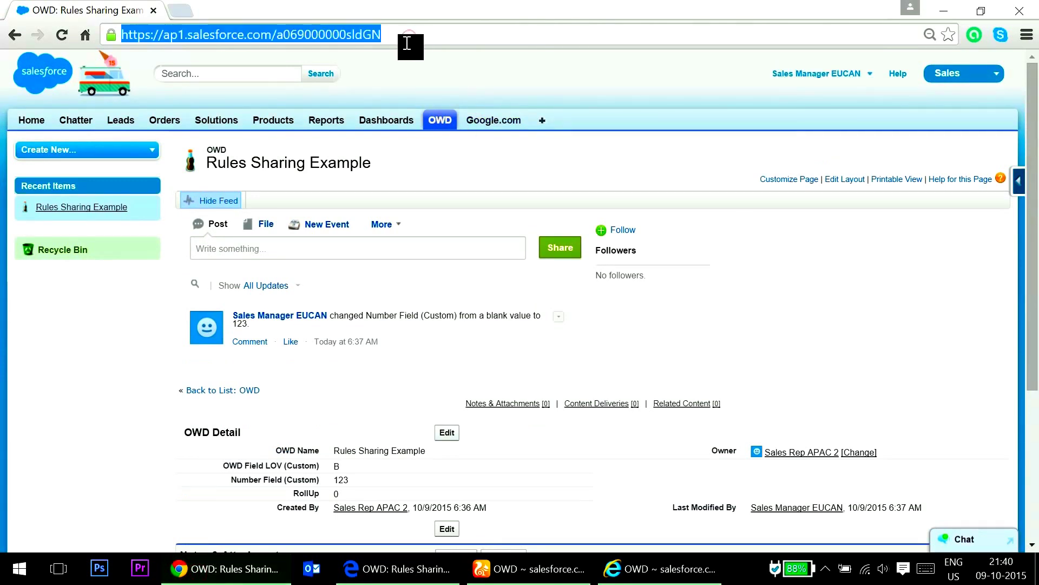
{"action": "key", "text": "Return"}
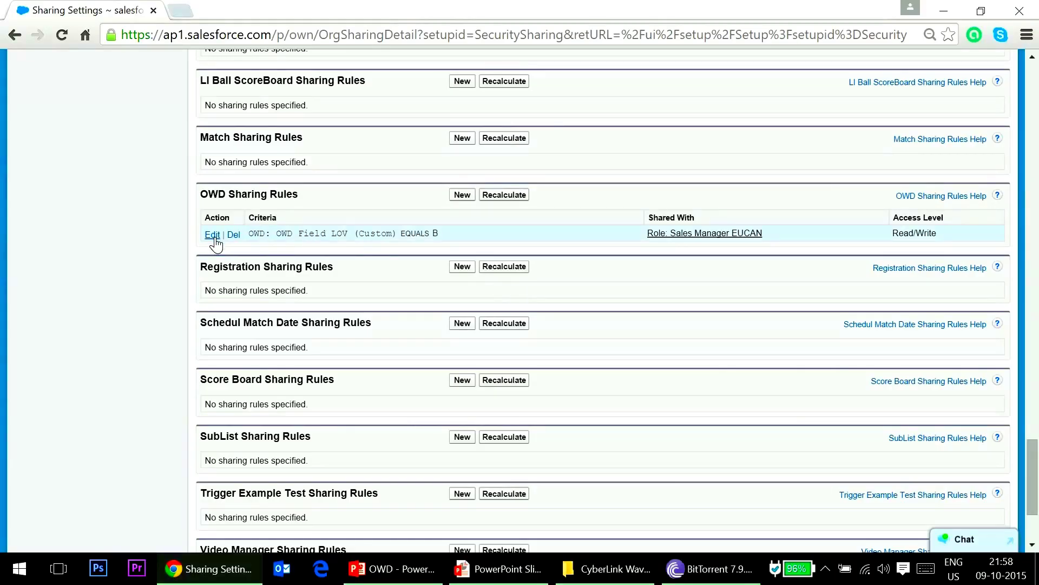
In the sharing settings, change the access level of the OWD sharing rule for Sales Manager EUCAN to Read Only and save it
{"action": "left_click", "coordinate": [215, 236]}
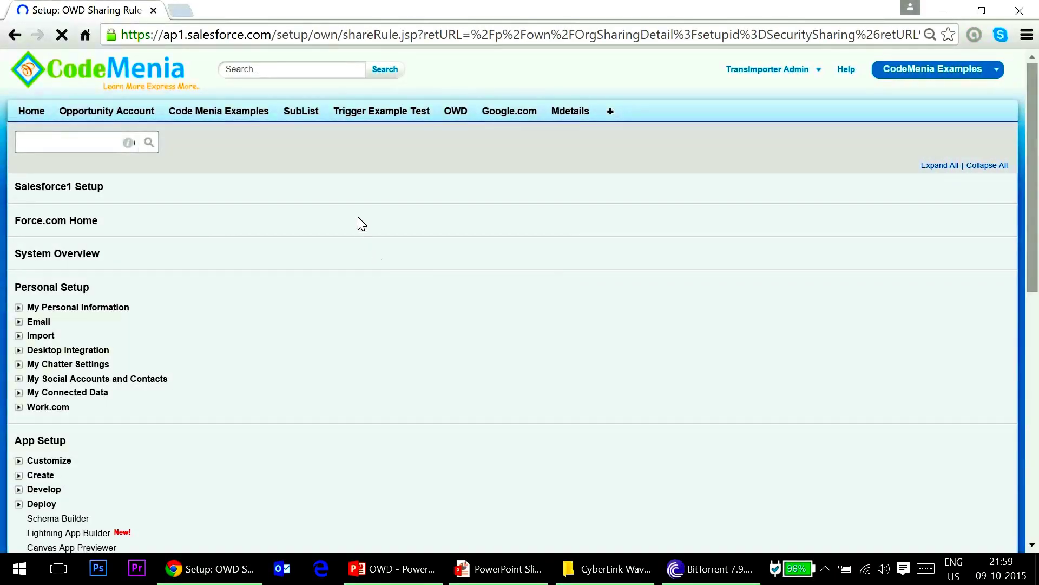
{"action": "scroll", "coordinate": [566, 298], "scroll_direction": "down", "scroll_amount": 5}
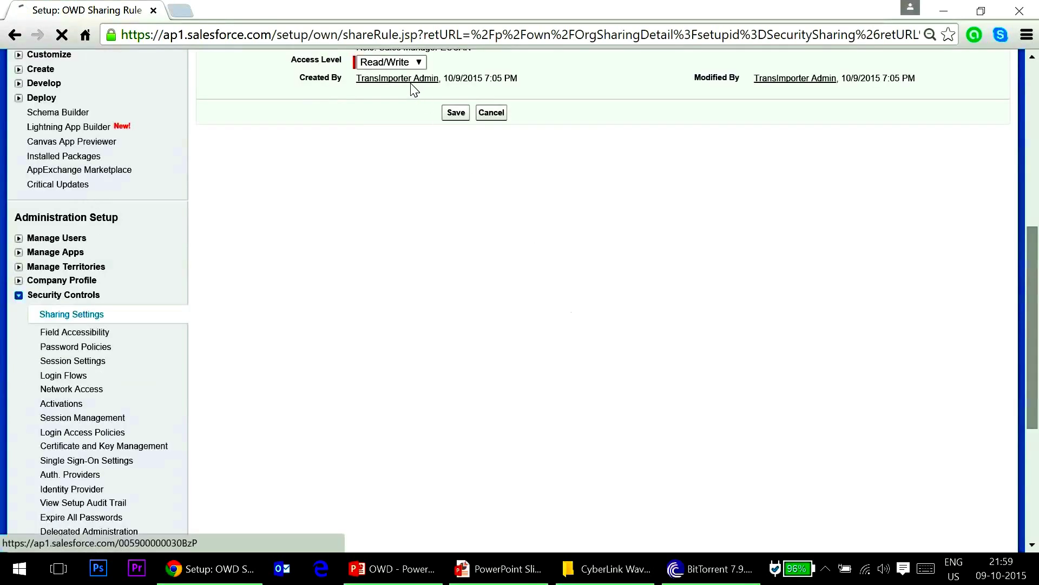
{"action": "left_click", "coordinate": [394, 63]}
{"action": "left_click", "coordinate": [394, 77]}
{"action": "left_click", "coordinate": [456, 114]}
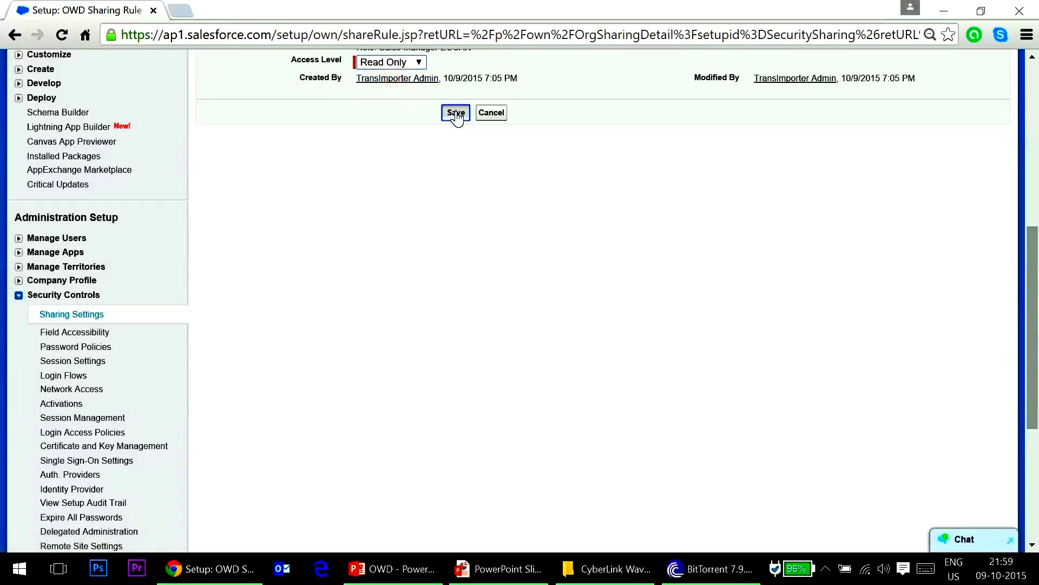
{"action": "left_click", "coordinate": [556, 163]}
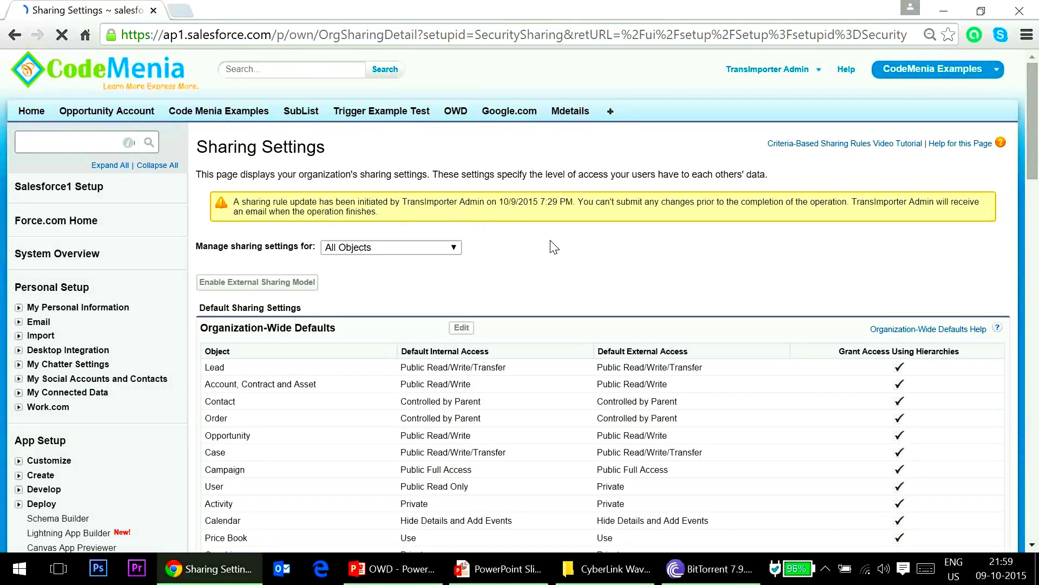
{"action": "scroll", "coordinate": [549, 230], "scroll_direction": "down", "scroll_amount": 12}
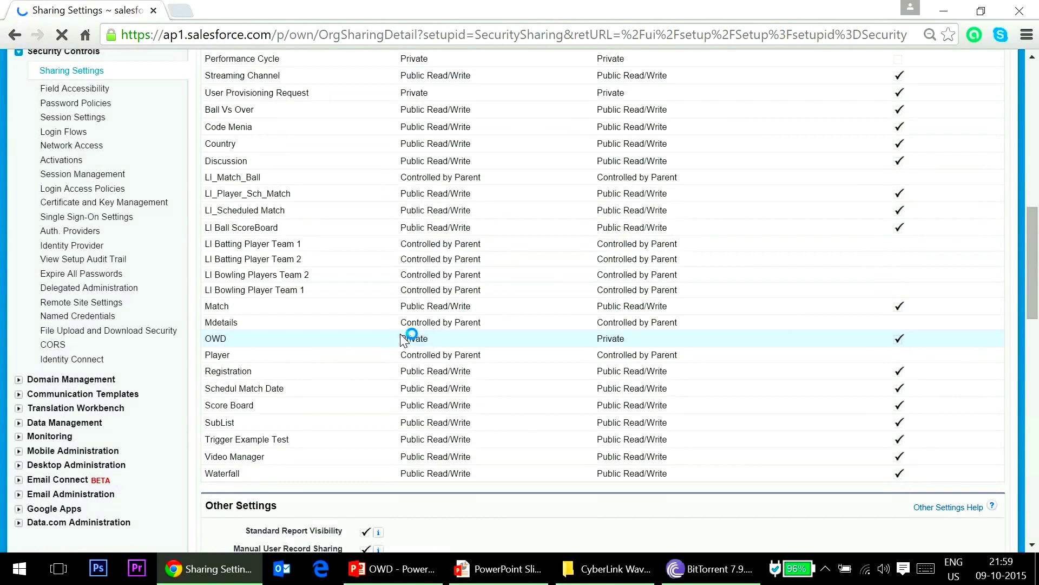
{"action": "scroll", "coordinate": [548, 318], "scroll_direction": "up", "scroll_amount": 12}
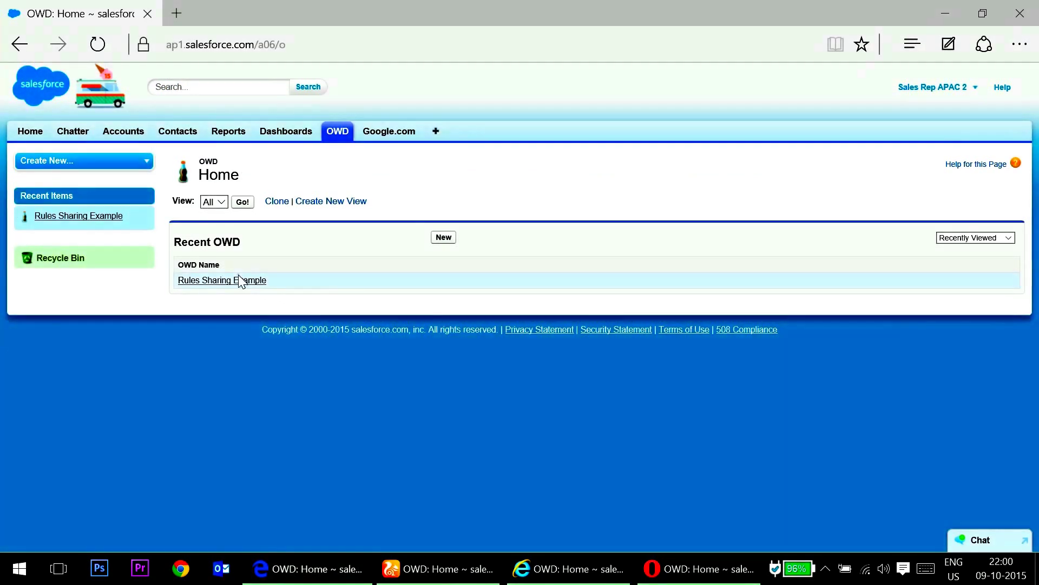
In the Sales Rep APAC 2 session, open Rules Sharing Example, set its OWD Field LOV (Custom) to B, and save it
{"action": "double_click", "coordinate": [239, 279]}
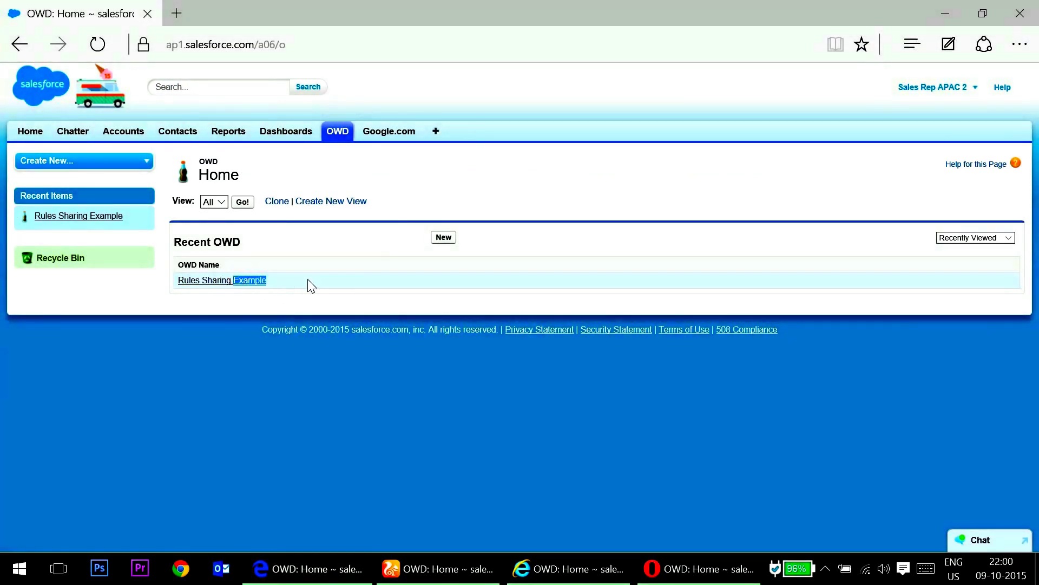
{"action": "left_click", "coordinate": [238, 281]}
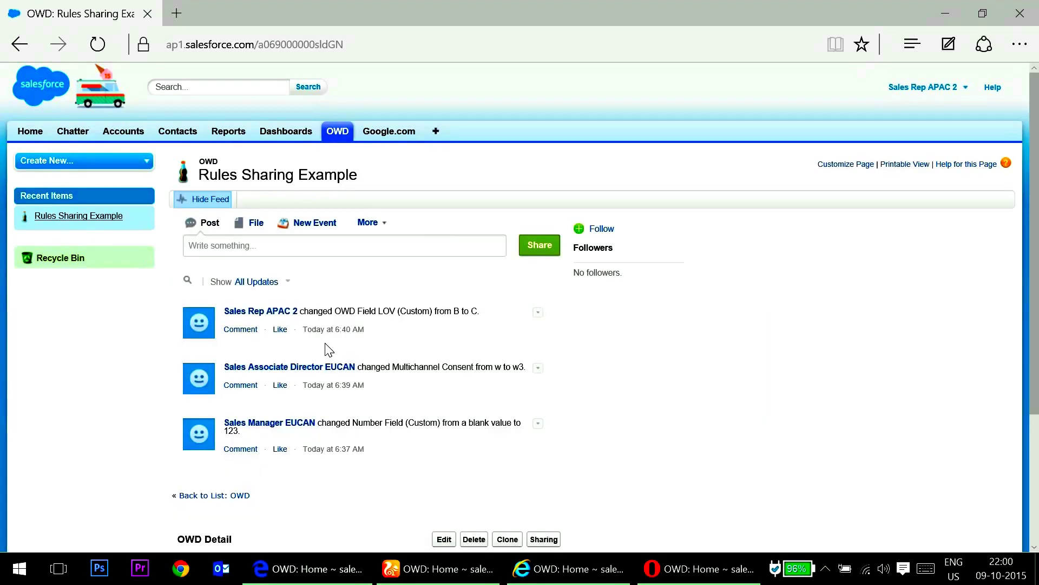
{"action": "scroll", "coordinate": [379, 368], "scroll_direction": "down", "scroll_amount": 3}
{"action": "scroll", "coordinate": [378, 387], "scroll_direction": "down", "scroll_amount": 1}
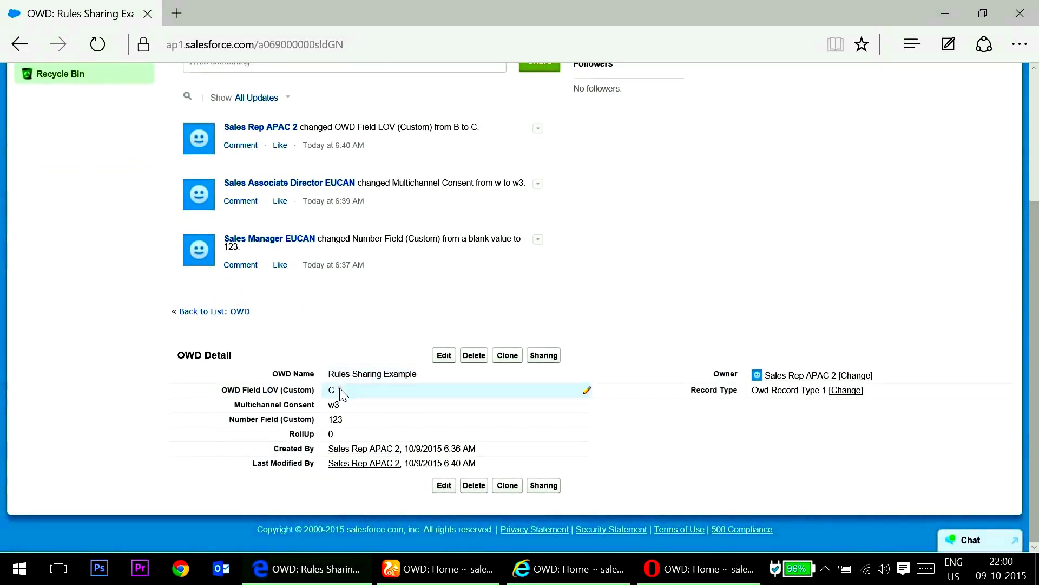
{"action": "double_click", "coordinate": [341, 393]}
{"action": "left_click", "coordinate": [343, 393]}
{"action": "left_click", "coordinate": [344, 384]}
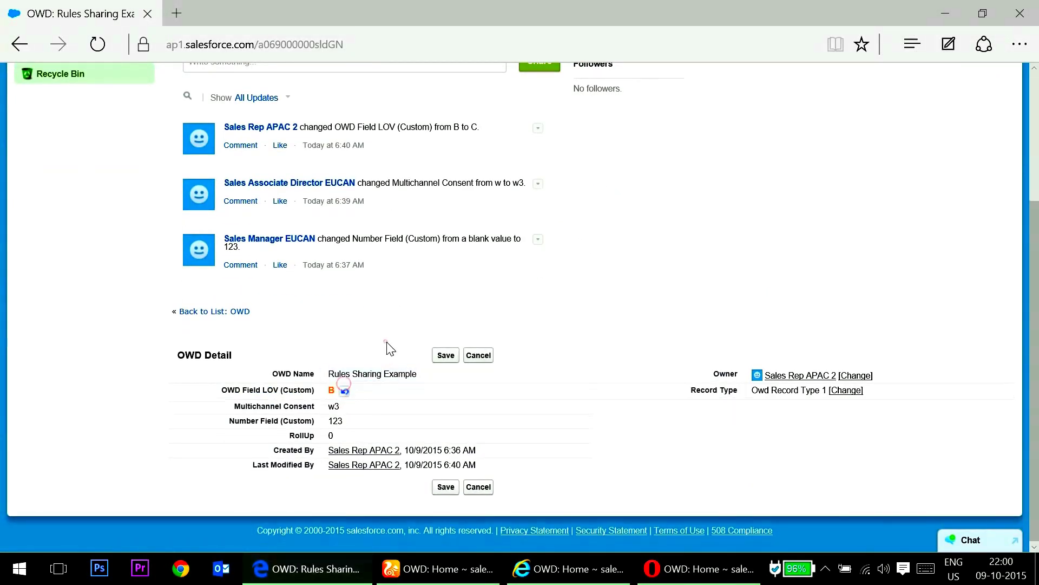
{"action": "left_click", "coordinate": [446, 355]}
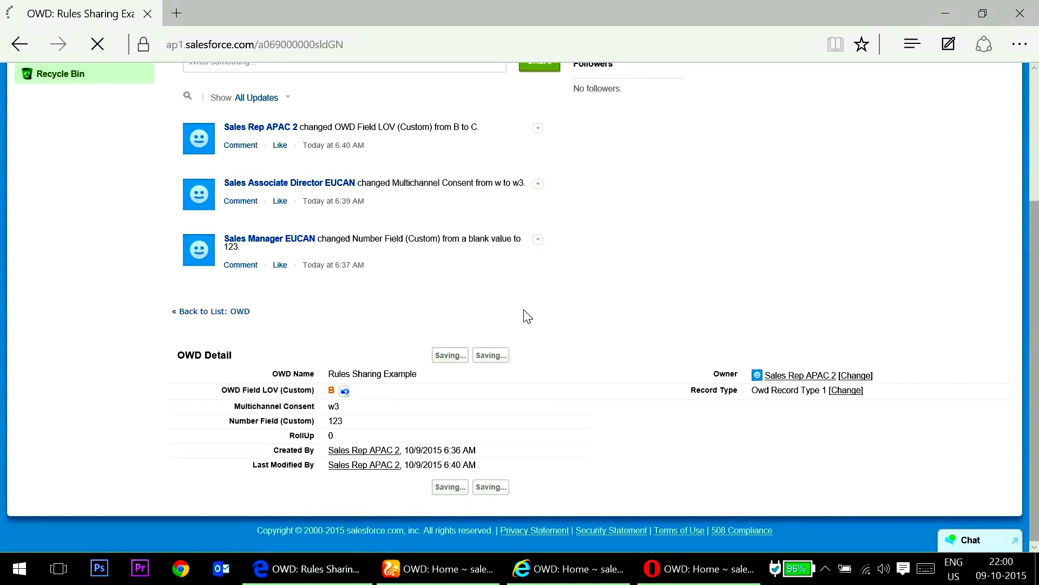
{"action": "scroll", "coordinate": [541, 347], "scroll_direction": "down", "scroll_amount": 5}
List all OWD records in the Sales Rep EUCAN 1 session in UC Browser and the Sales Associate Director session in Internet Explorer
{"action": "left_click", "coordinate": [485, 563]}
{"action": "left_click", "coordinate": [353, 147]}
{"action": "left_click", "coordinate": [260, 219]}
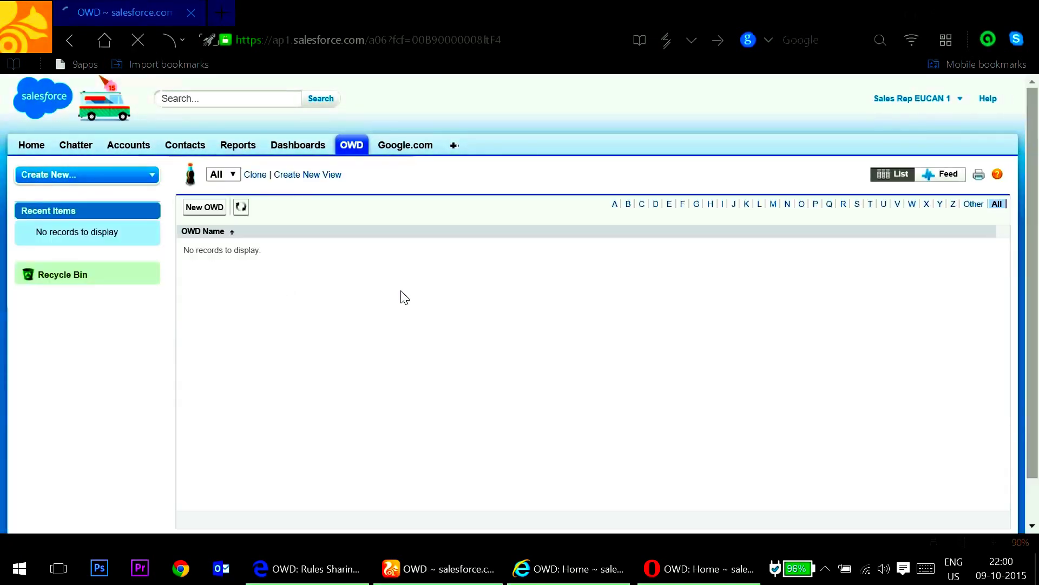
{"action": "left_click", "coordinate": [553, 578]}
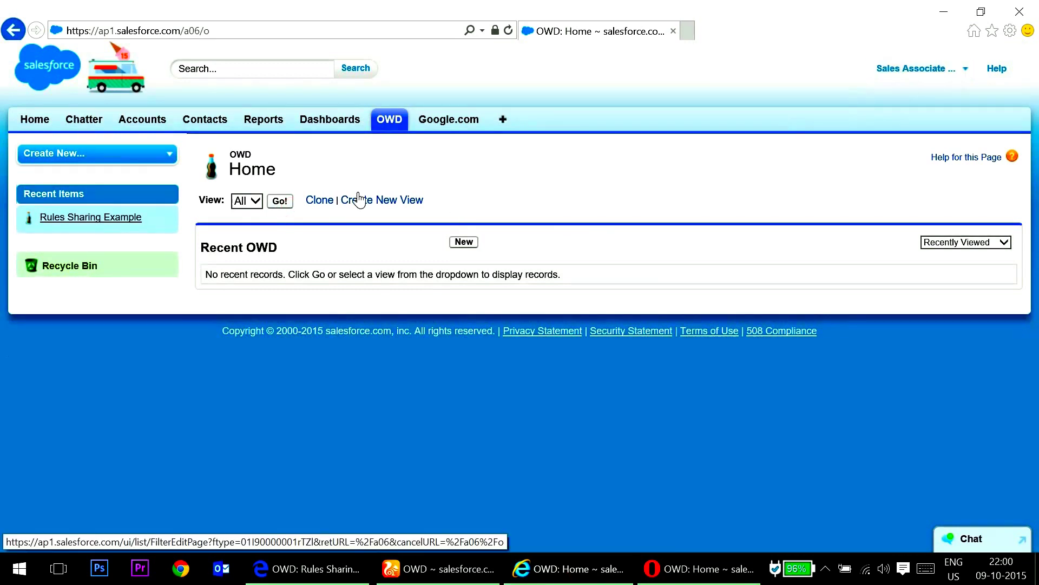
{"action": "left_click", "coordinate": [278, 202]}
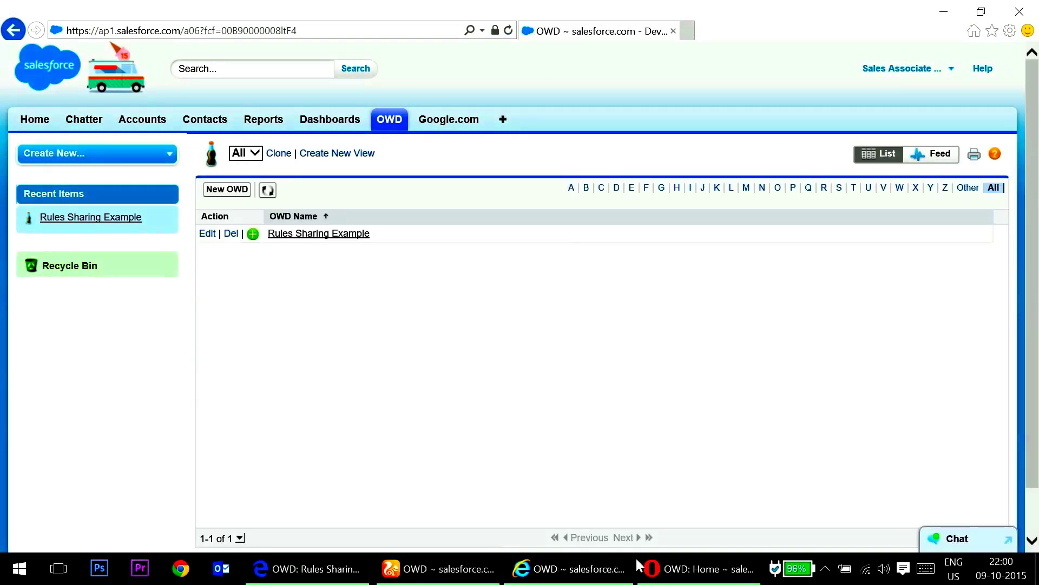
In the Sales Manager EUCAN session in Opera, list all OWD records and open the Rules Sharing Example details
{"action": "left_click", "coordinate": [653, 568]}
{"action": "left_click", "coordinate": [279, 214]}
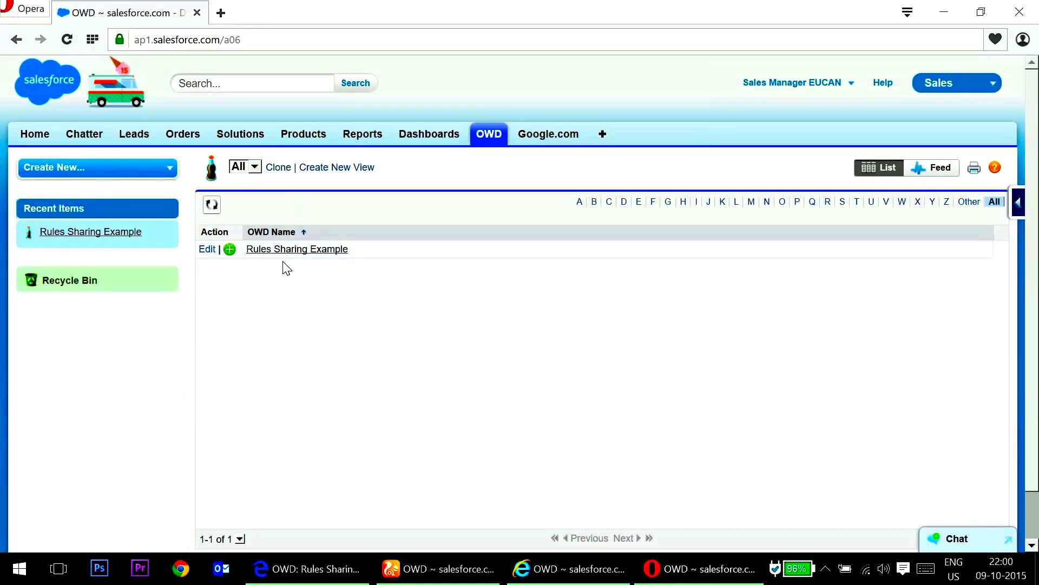
{"action": "left_click", "coordinate": [279, 250]}
{"action": "scroll", "coordinate": [500, 397], "scroll_direction": "down", "scroll_amount": 4}
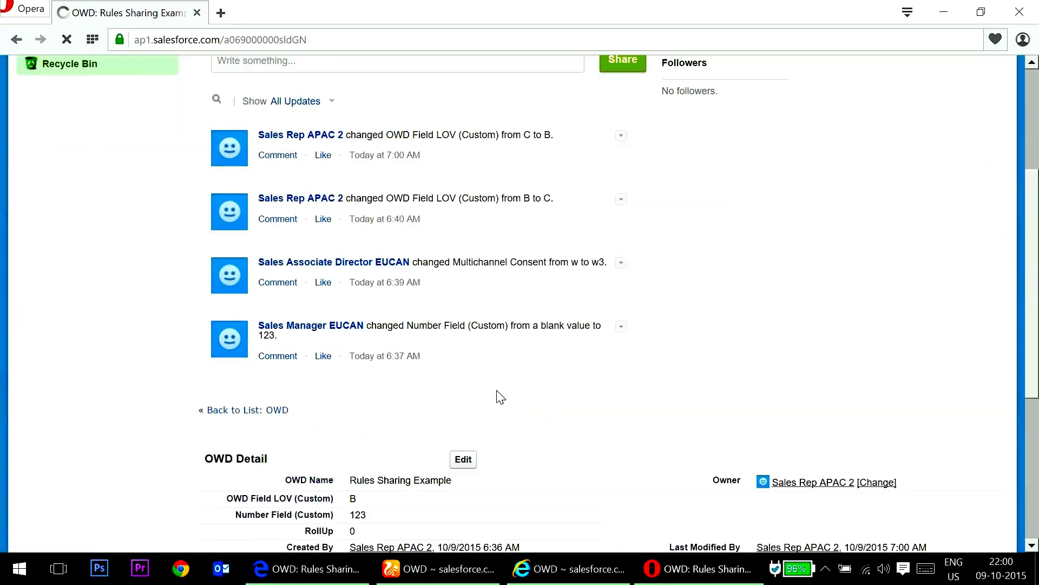
Try to set the Number Field (Custom) of Rules Sharing Example to 12312 and save it, and cancel the edit
{"action": "scroll", "coordinate": [500, 397], "scroll_direction": "down", "scroll_amount": 3}
{"action": "double_click", "coordinate": [373, 352]}
{"action": "type", "text": "12312"}
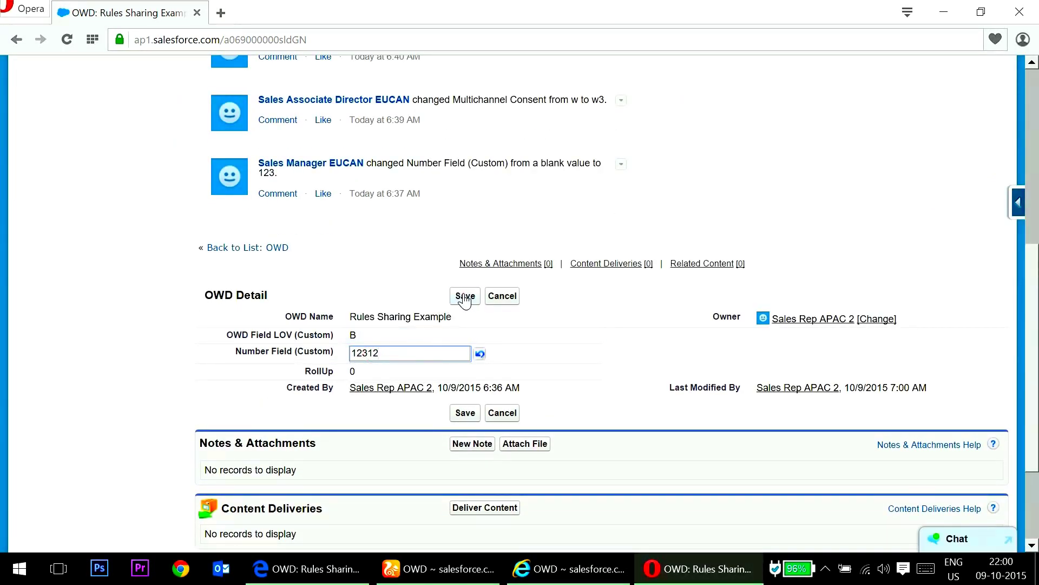
{"action": "left_click", "coordinate": [464, 297]}
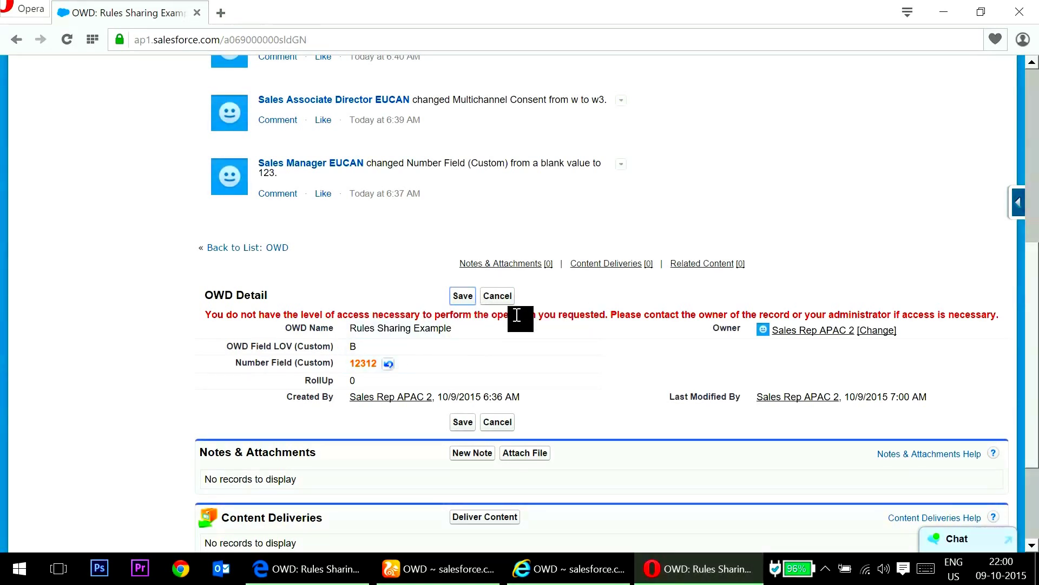
{"action": "left_click", "coordinate": [565, 336]}
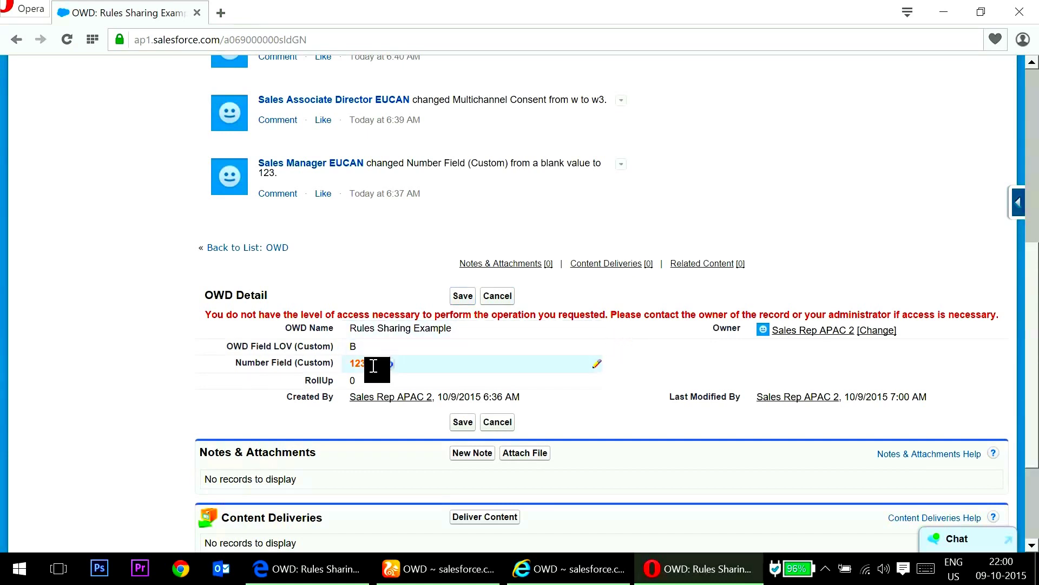
{"action": "left_click", "coordinate": [497, 296]}
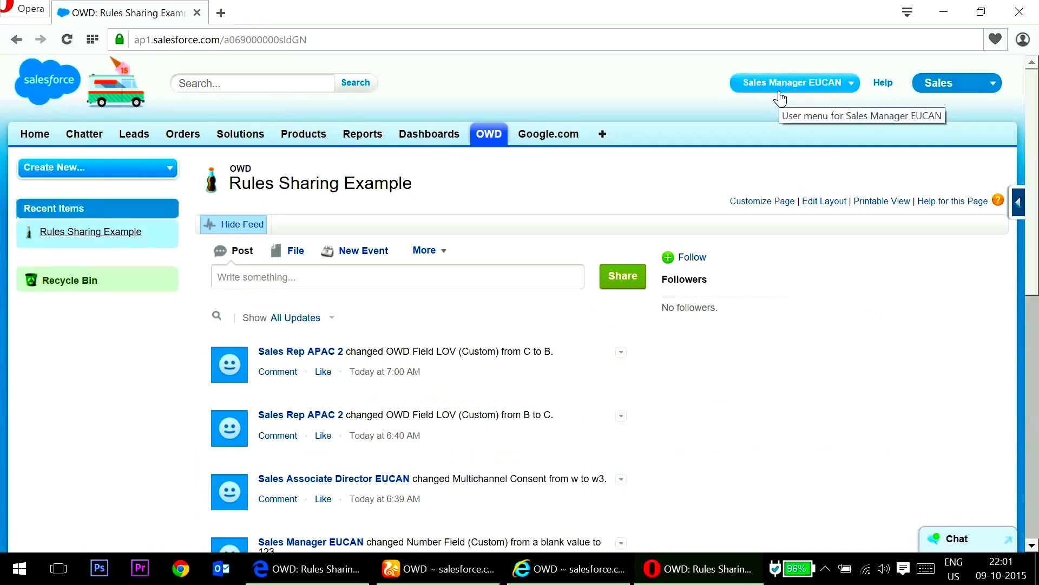
{"action": "scroll", "coordinate": [733, 327], "scroll_direction": "down", "scroll_amount": 7}
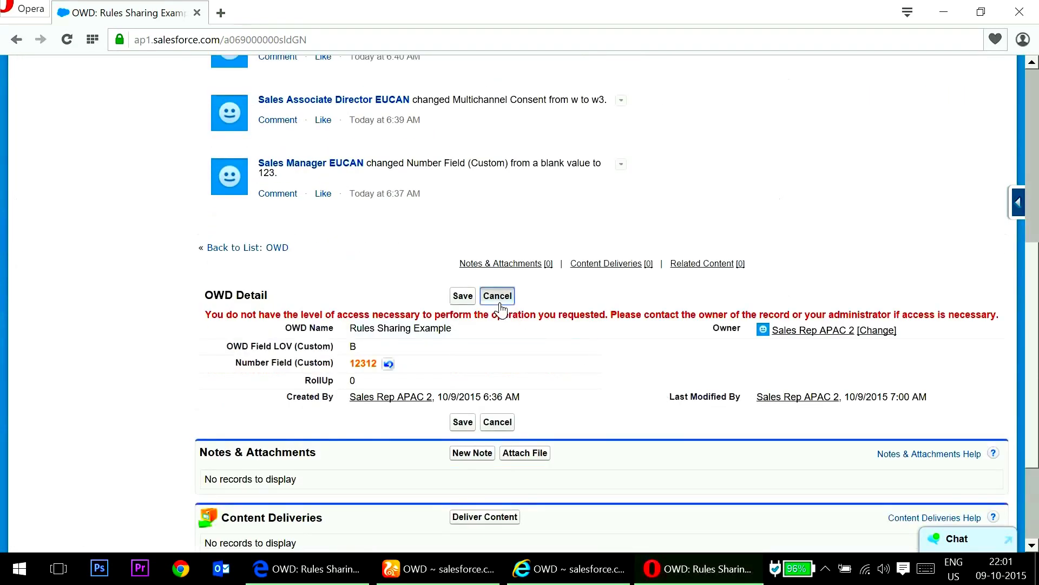
{"action": "left_click", "coordinate": [500, 303]}
In the Sales Associate Director EUCAN session in Internet Explorer, open Rules Sharing Example and try to save Number Field (Custom) as 12332
{"action": "left_click", "coordinate": [551, 569]}
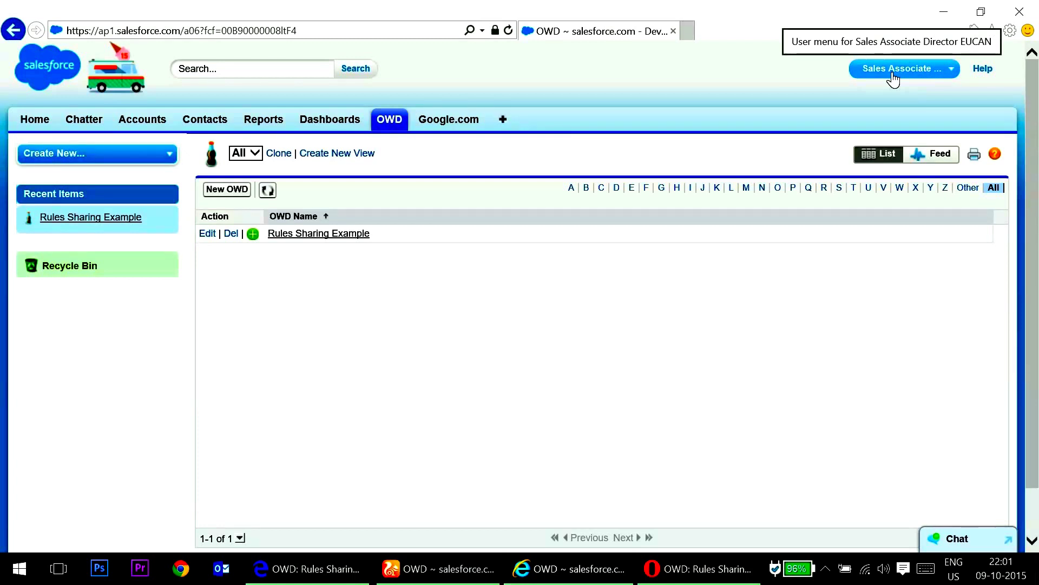
{"action": "left_click", "coordinate": [353, 236]}
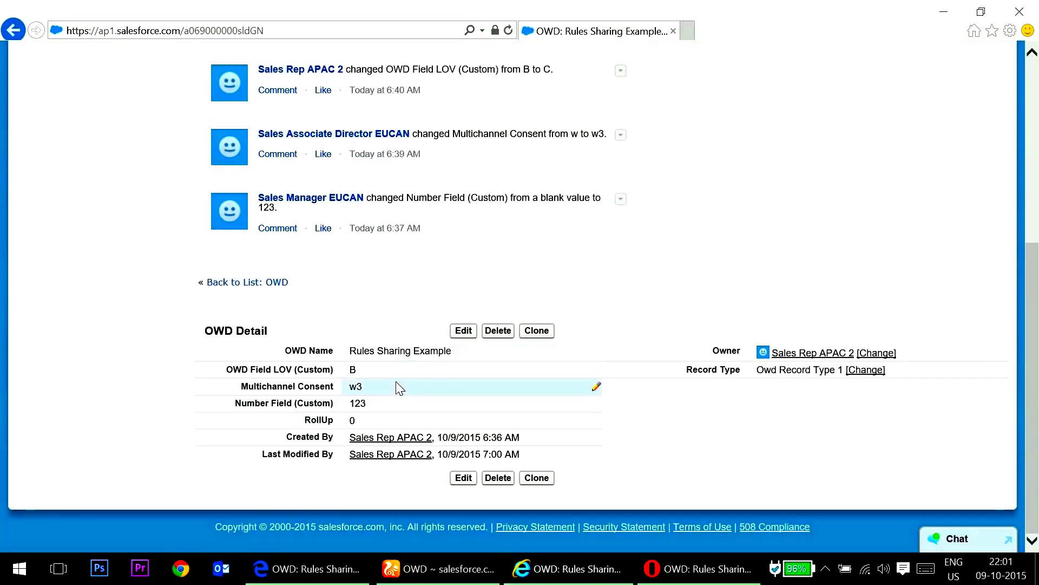
{"action": "double_click", "coordinate": [412, 405]}
{"action": "left_click", "coordinate": [381, 405]}
{"action": "type", "text": "32"}
{"action": "left_click", "coordinate": [466, 331]}
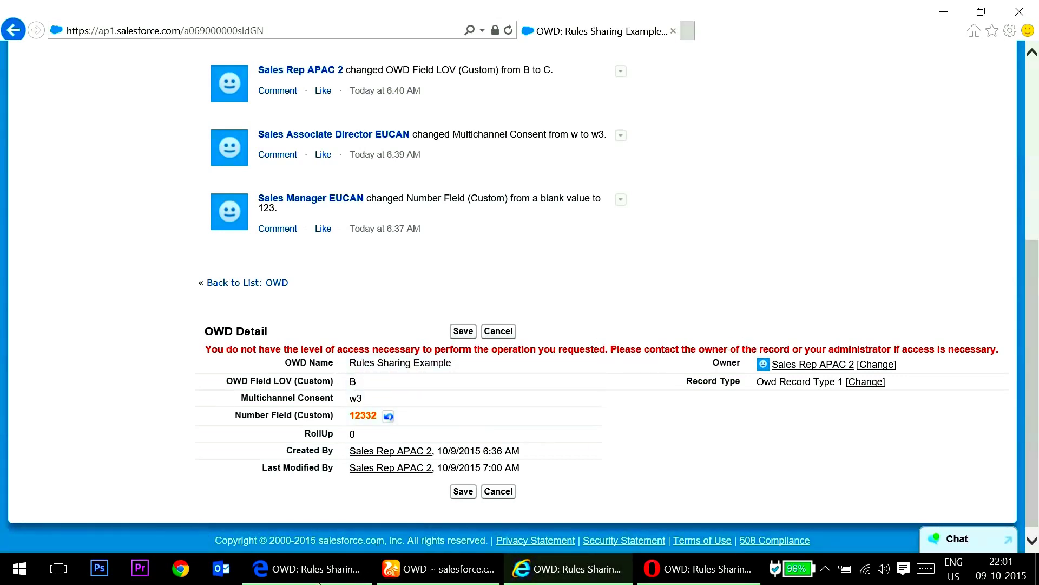
Switch to Desktop 1 and bring up the Scenario 3 role hierarchy slide in the PowerPoint slide show
{"action": "left_click", "coordinate": [66, 568]}
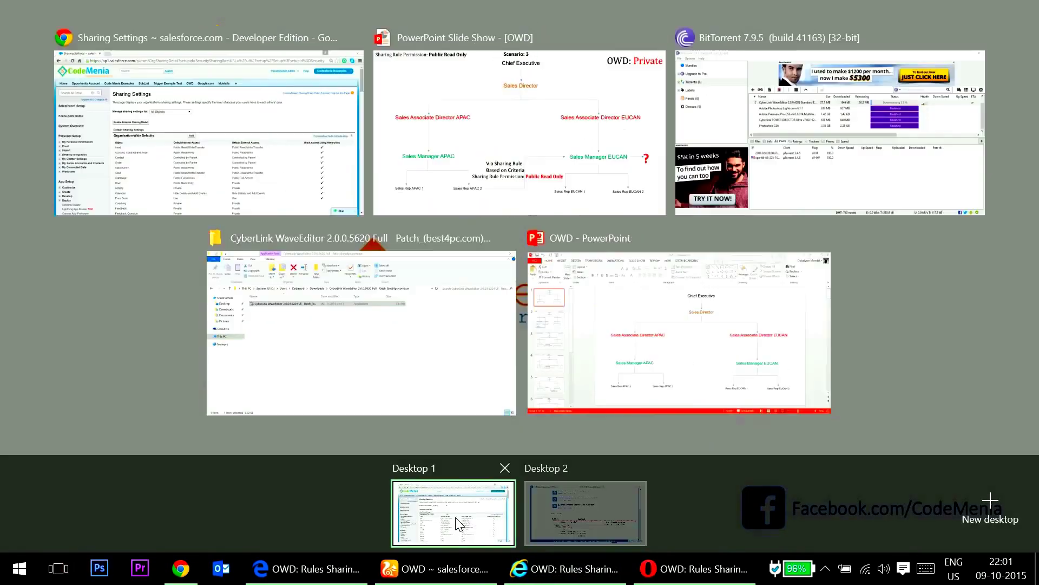
{"action": "left_click", "coordinate": [458, 523]}
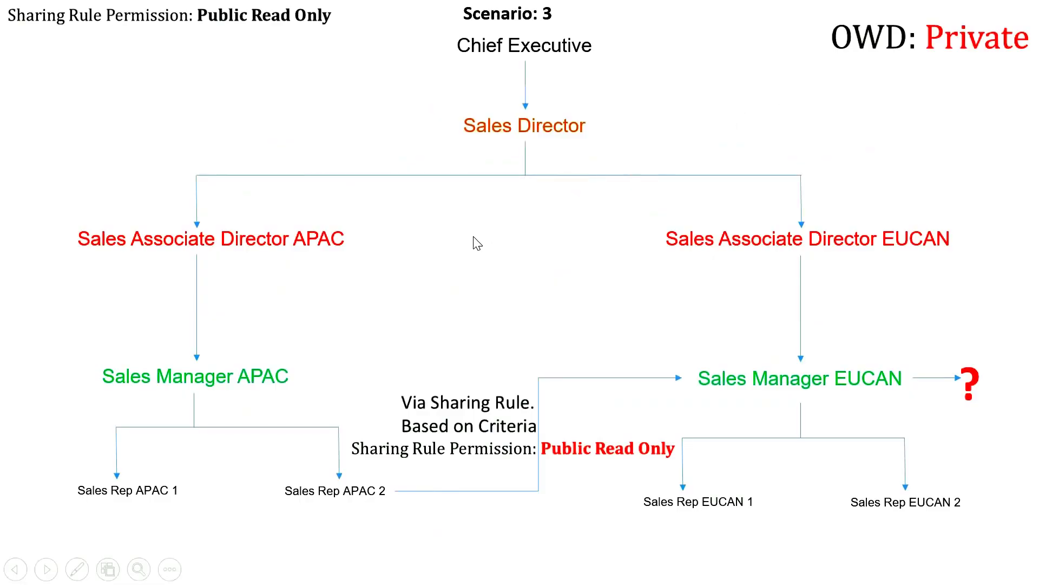
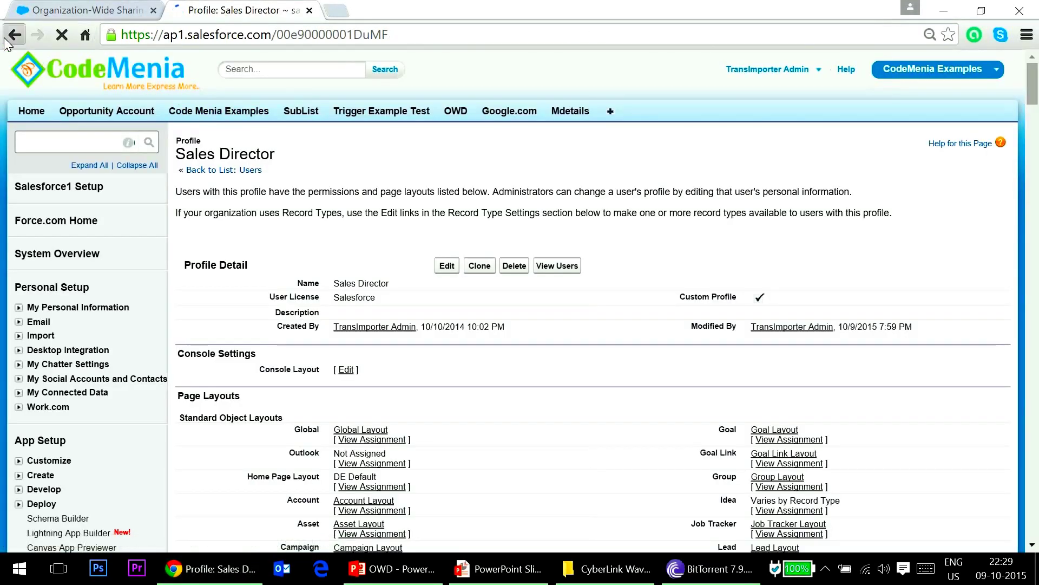
Return to the edit page of the Sales Director profile in Chrome and review its custom object permissions for OWD
{"action": "left_click", "coordinate": [6, 41]}
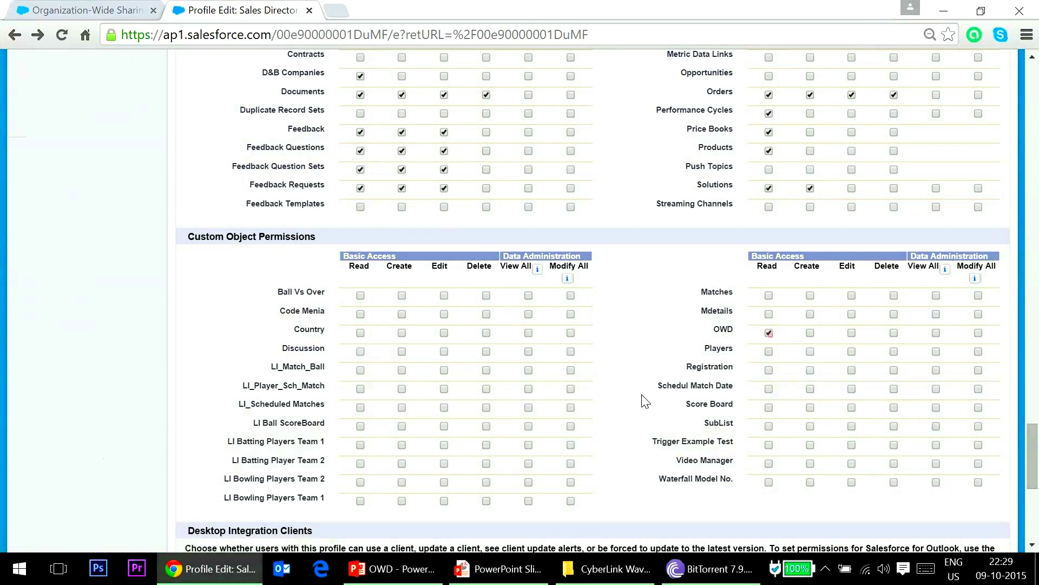
{"action": "scroll", "coordinate": [643, 399], "scroll_direction": "down", "scroll_amount": 7}
{"action": "left_click", "coordinate": [442, 480]}
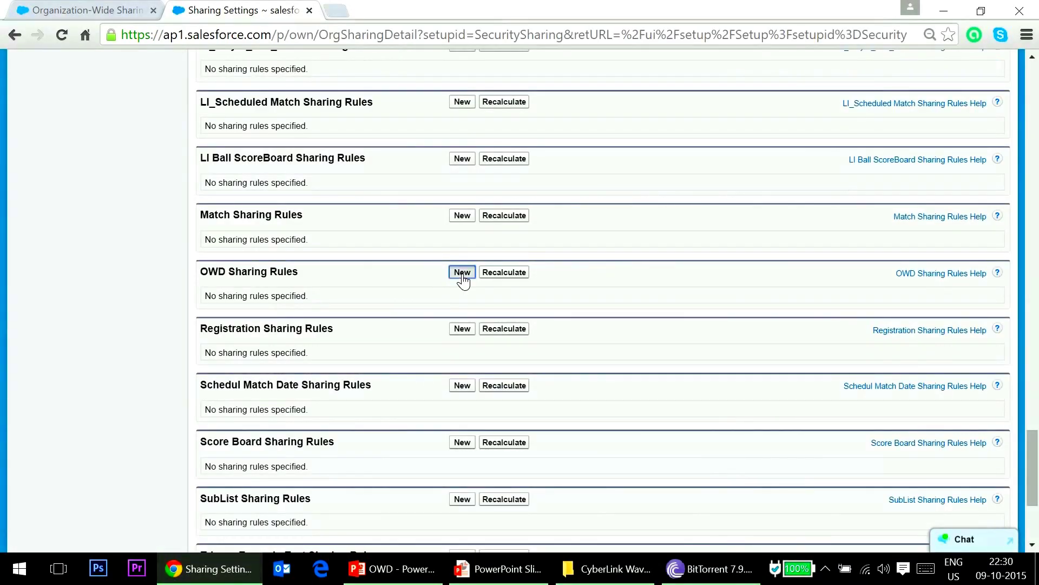
In the sharing settings, start a new OWD sharing rule labelled Profile Check and base it on criteria
{"action": "left_click", "coordinate": [462, 274]}
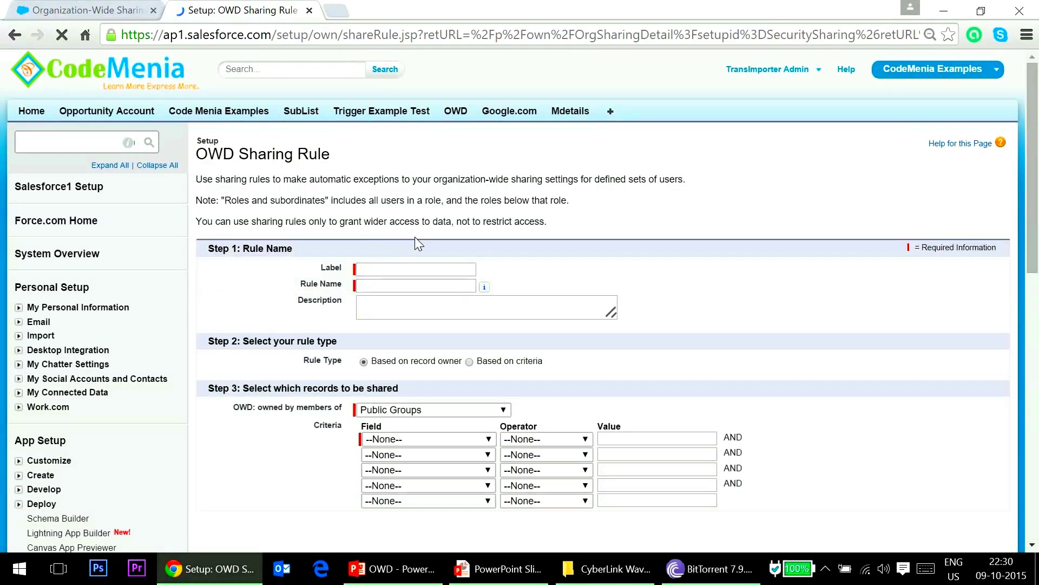
{"action": "type", "text": "Profile"}
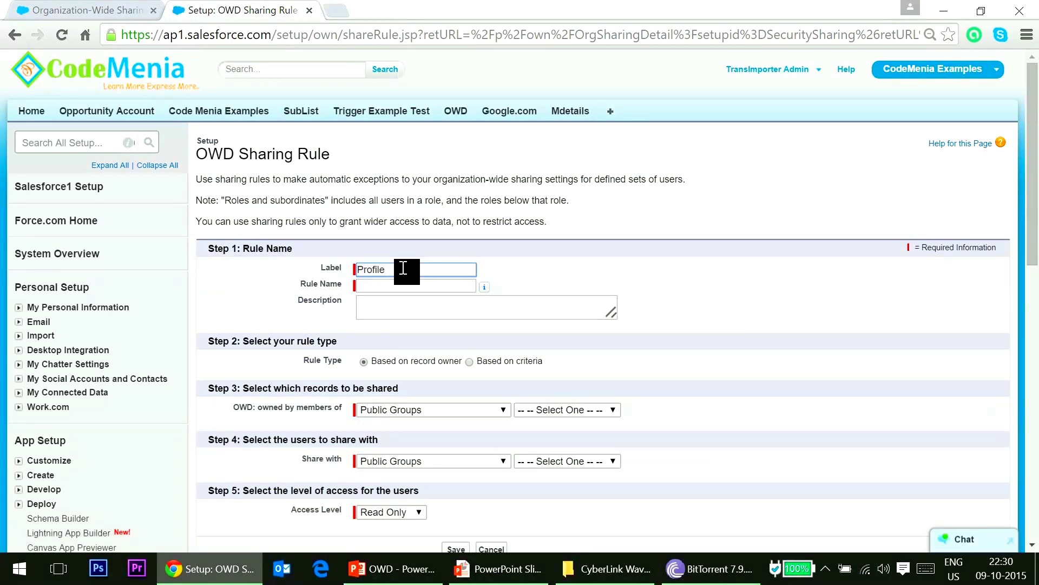
{"action": "type", "text": " Check"}
{"action": "left_click", "coordinate": [401, 306]}
{"action": "left_click", "coordinate": [414, 409]}
{"action": "left_click", "coordinate": [469, 361]}
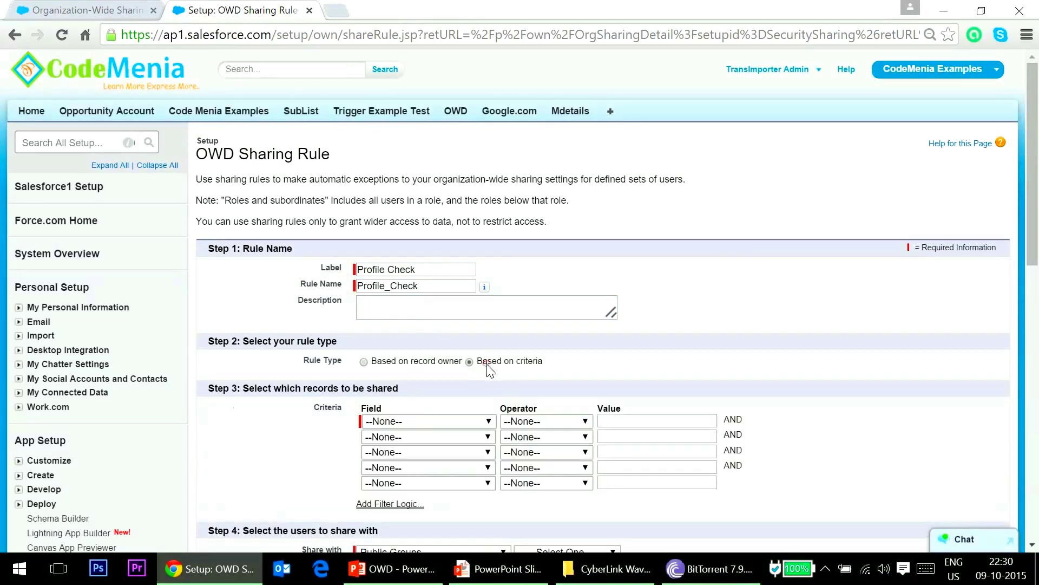
Set the rule's first criterion to OWD Field LOV (Custom) equals B
{"action": "left_click", "coordinate": [452, 420]}
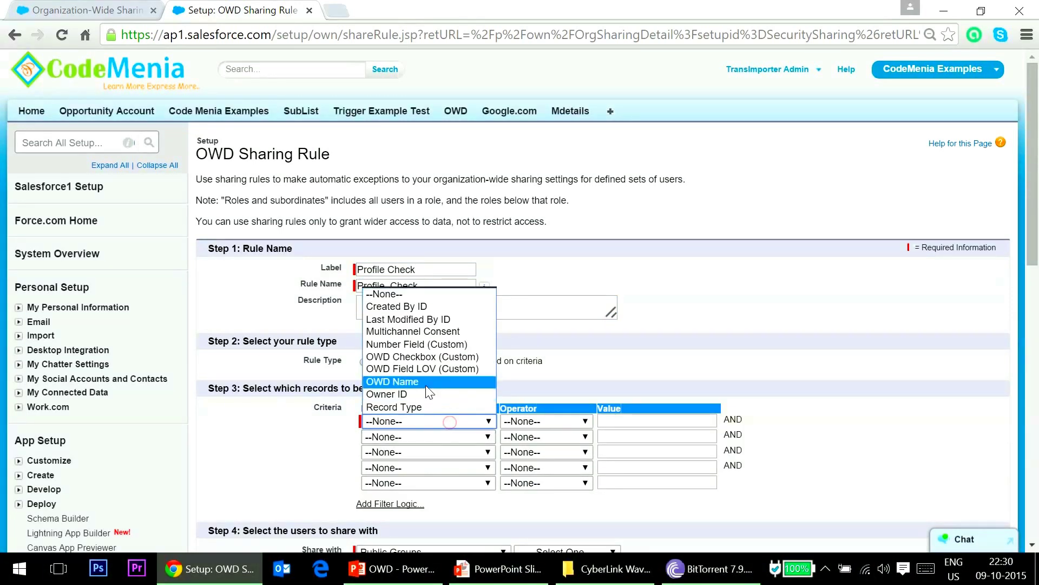
{"action": "left_click", "coordinate": [423, 367]}
{"action": "left_click", "coordinate": [534, 422]}
{"action": "left_click", "coordinate": [532, 437]}
{"action": "left_click", "coordinate": [614, 420]}
{"action": "left_click", "coordinate": [639, 439]}
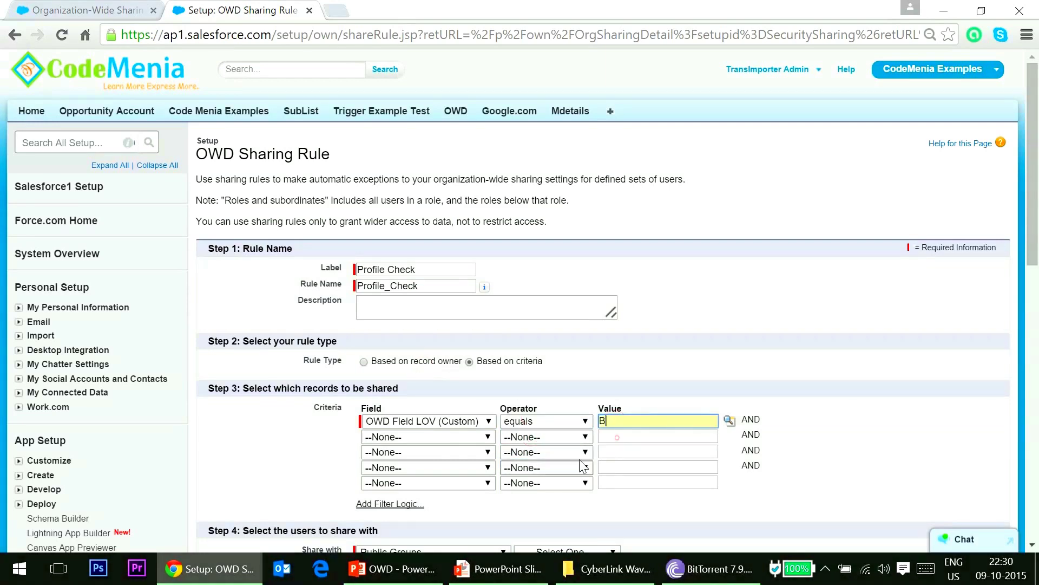
Share the matching records with the role Sales Manager EUCAN at Read/Write access, save the rule and accept the sharing recalculation
{"action": "scroll", "coordinate": [617, 436], "scroll_direction": "down", "scroll_amount": 3}
{"action": "left_click", "coordinate": [481, 389]}
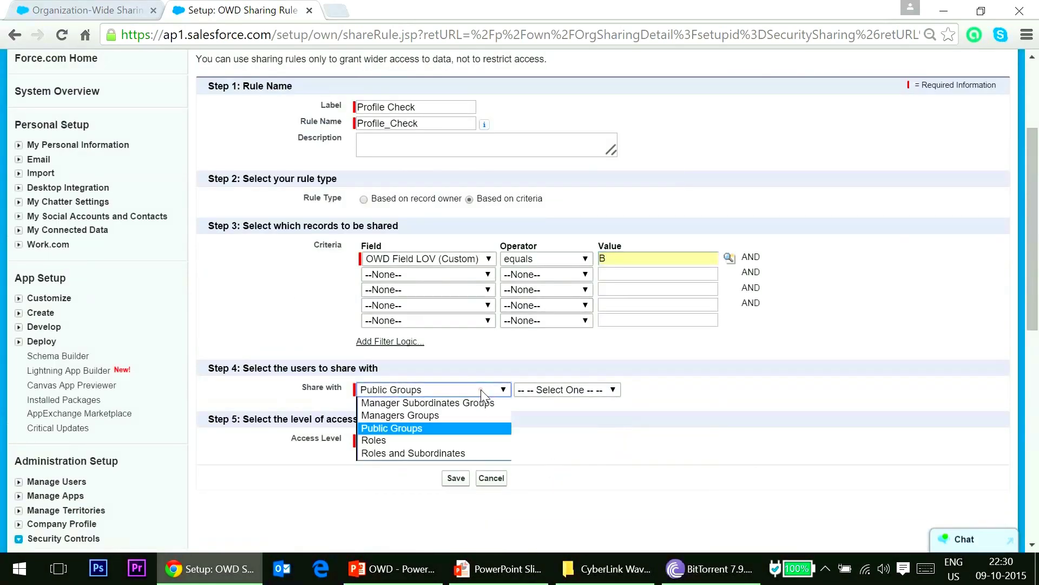
{"action": "left_click", "coordinate": [460, 438]}
{"action": "left_click", "coordinate": [558, 390]}
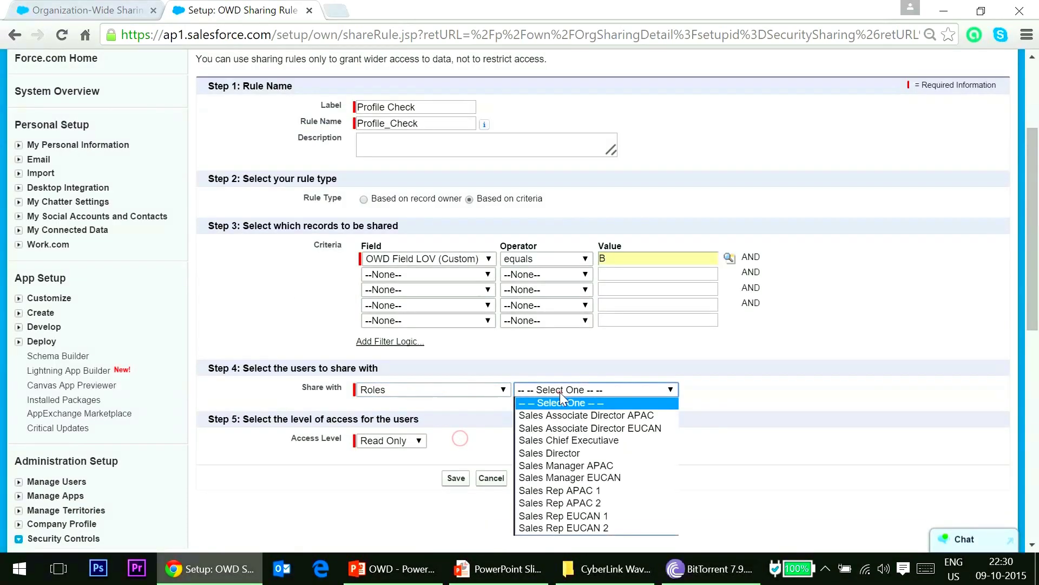
{"action": "left_click", "coordinate": [569, 476]}
{"action": "left_click", "coordinate": [380, 440]}
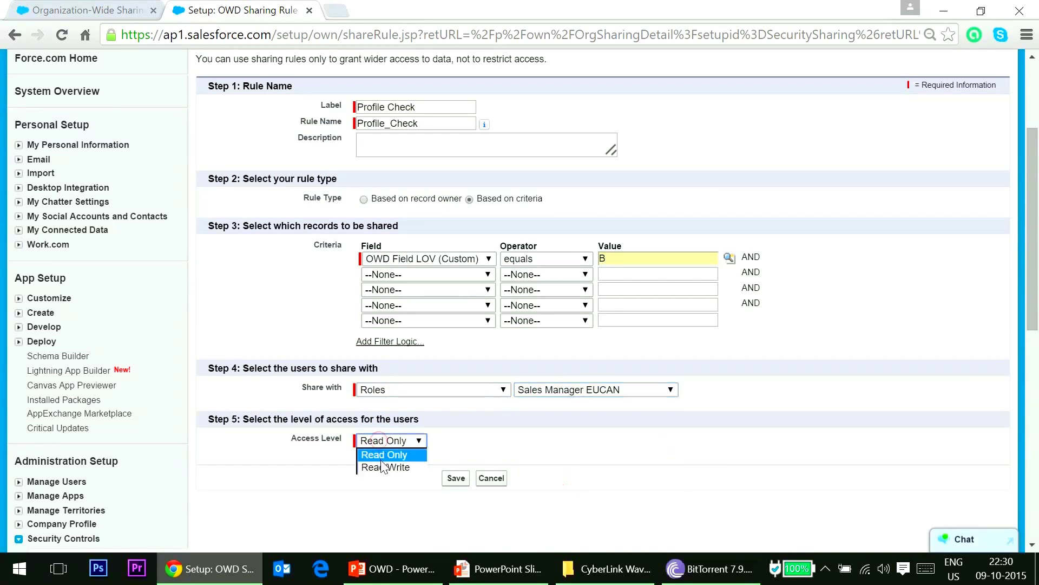
{"action": "left_click", "coordinate": [382, 466]}
{"action": "left_click", "coordinate": [454, 478]}
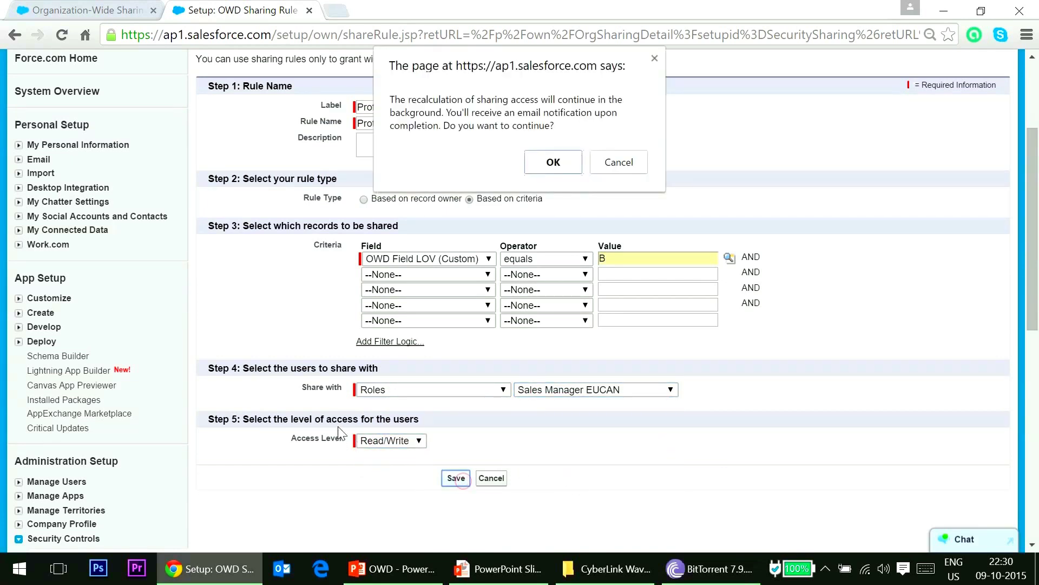
{"action": "left_click", "coordinate": [544, 157]}
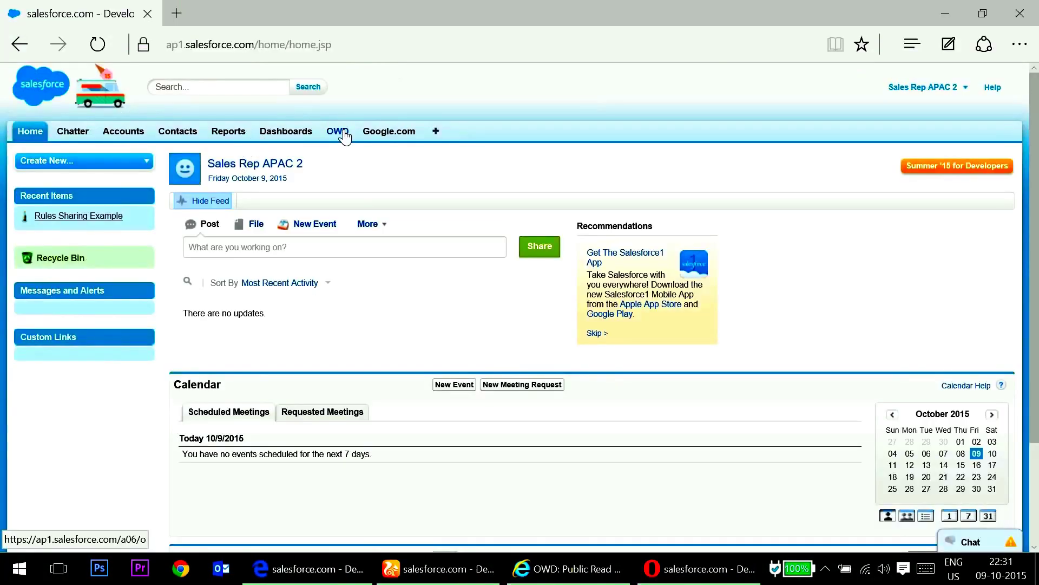
In the Sales Rep APAC 2 session, create and save an Owd Record Type 1 record named Check Prof with OWD Field LOV (Custom) set to B
{"action": "left_click", "coordinate": [338, 131]}
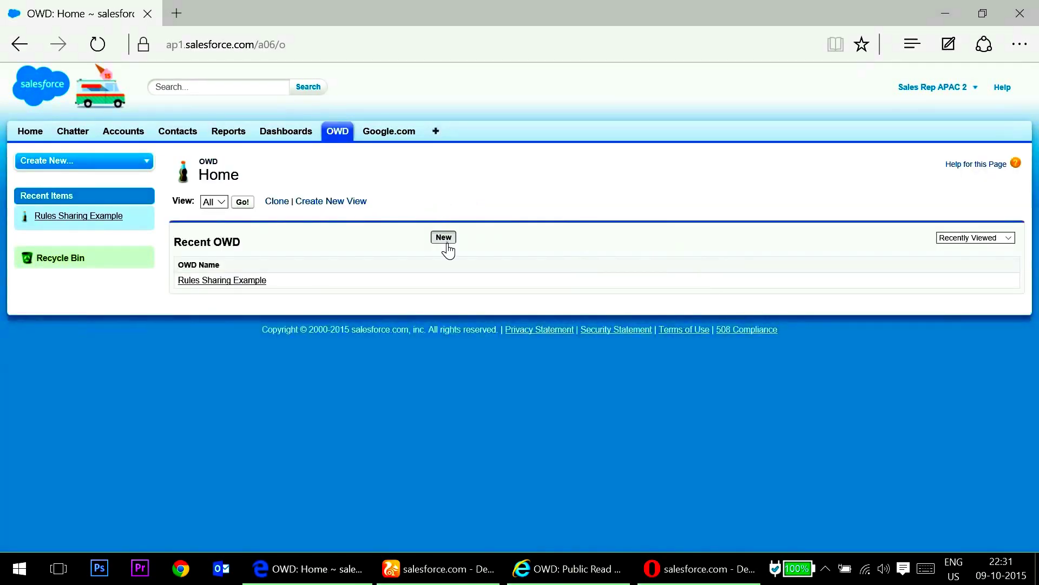
{"action": "left_click", "coordinate": [445, 241]}
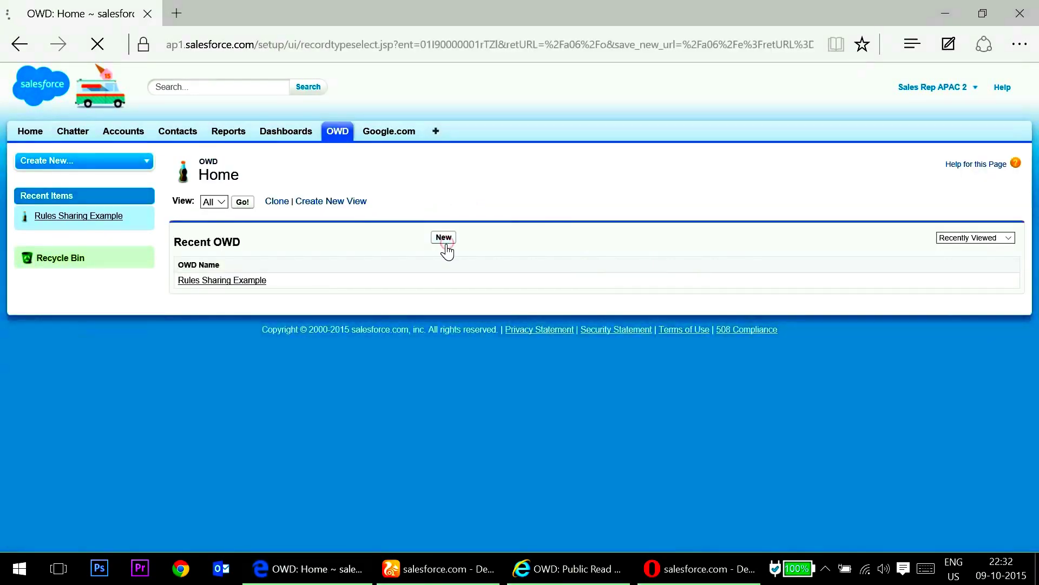
{"action": "left_click", "coordinate": [458, 296]}
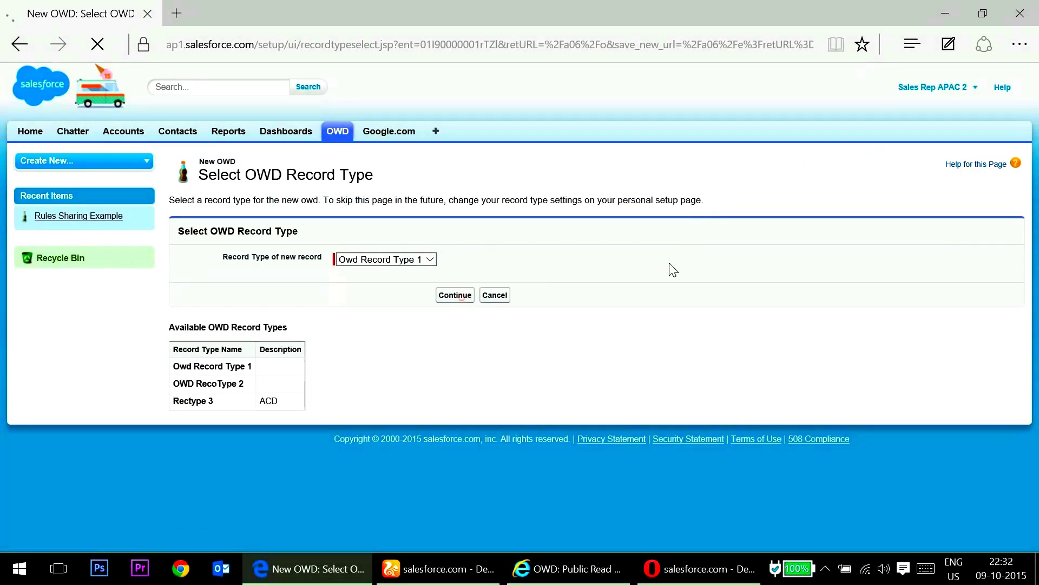
{"action": "left_click", "coordinate": [397, 239]}
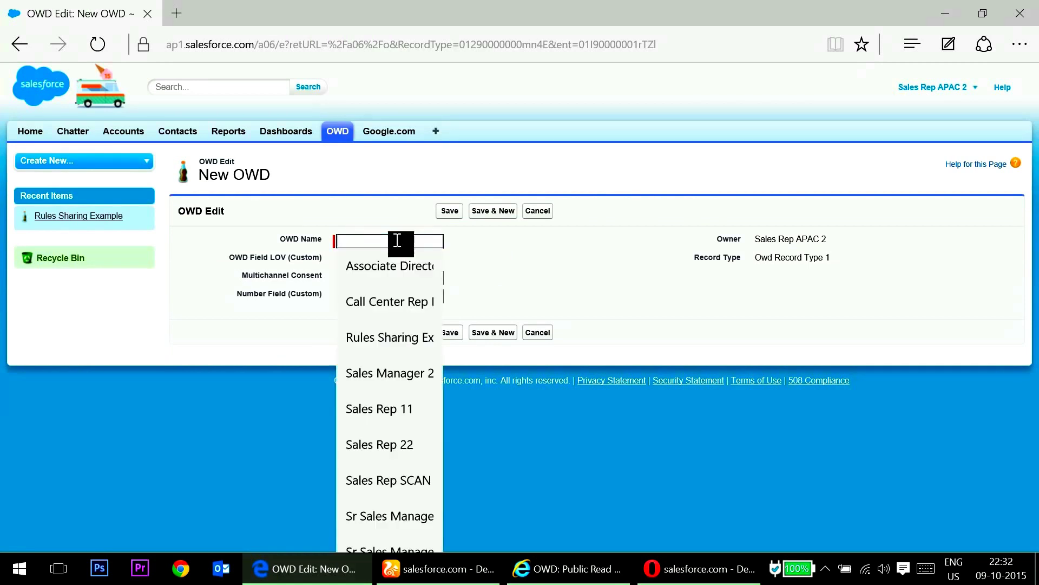
{"action": "type", "text": "Chec"}
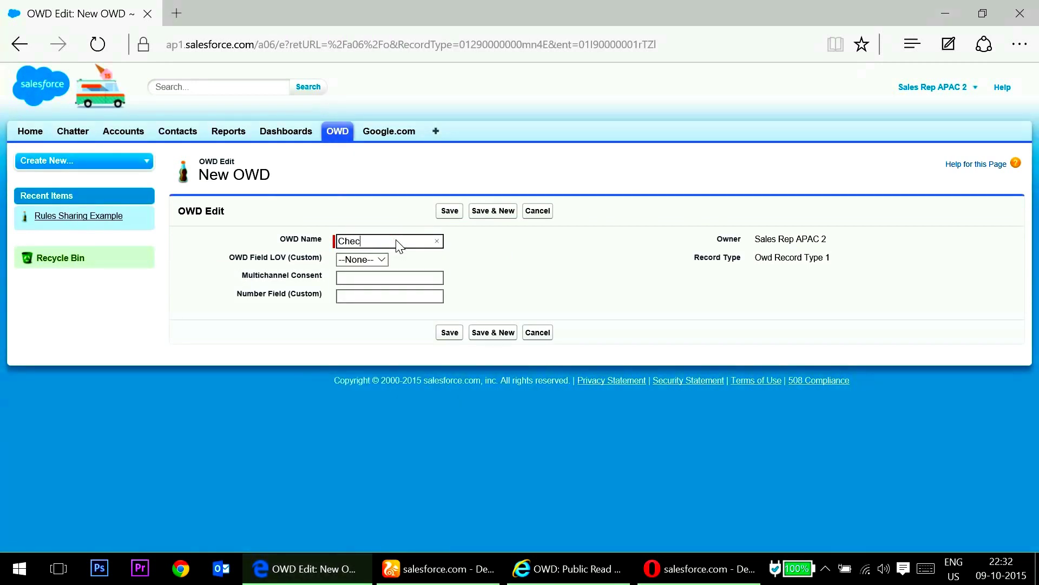
{"action": "type", "text": "k Prof"}
{"action": "left_click", "coordinate": [368, 259]}
{"action": "left_click", "coordinate": [366, 281]}
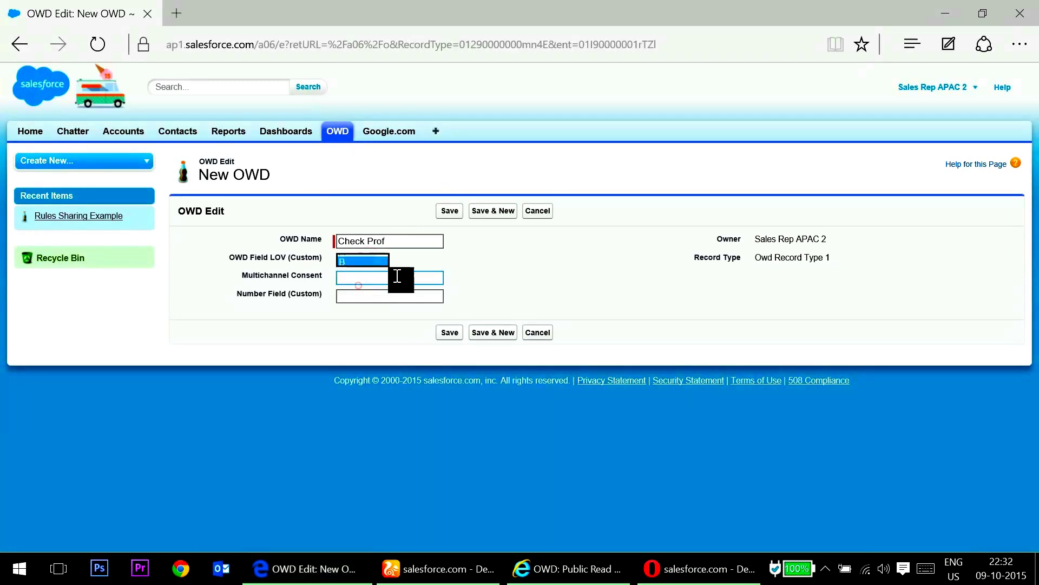
{"action": "left_click", "coordinate": [446, 332]}
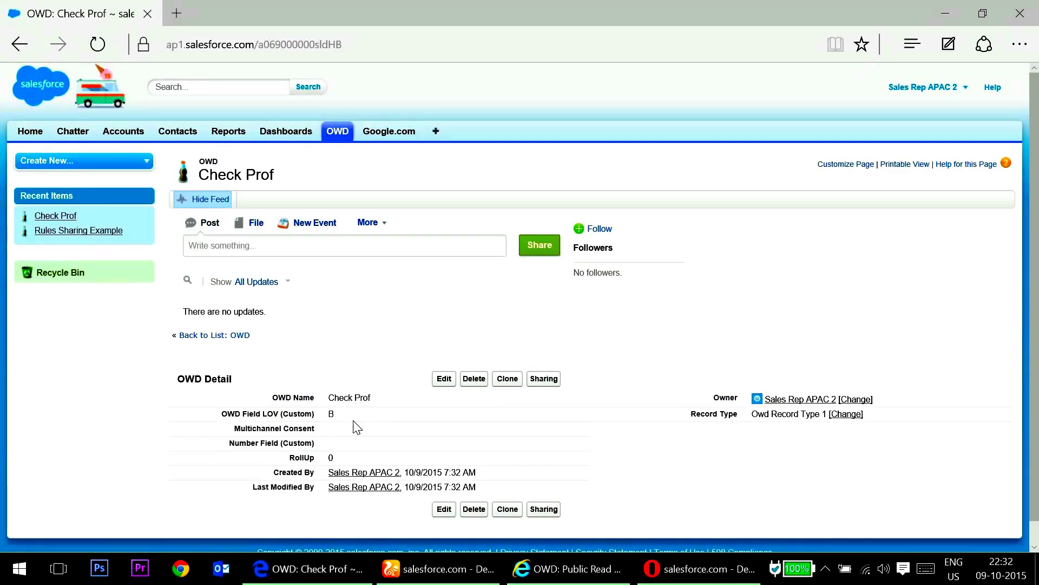
Switch to the Sales Manager EUCAN session in Opera and list all OWD records
{"action": "left_click", "coordinate": [445, 573]}
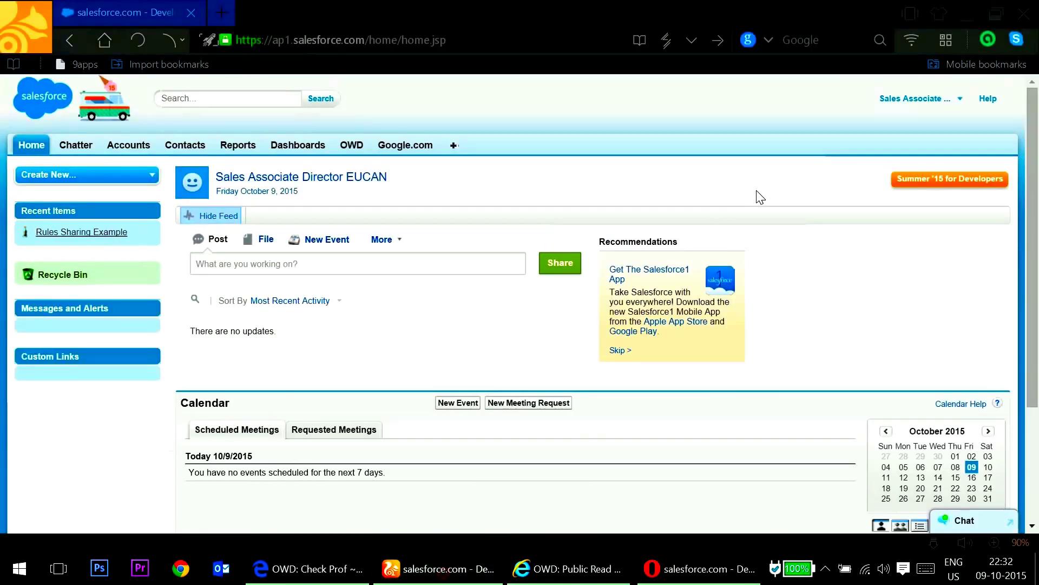
{"action": "left_click", "coordinate": [571, 568]}
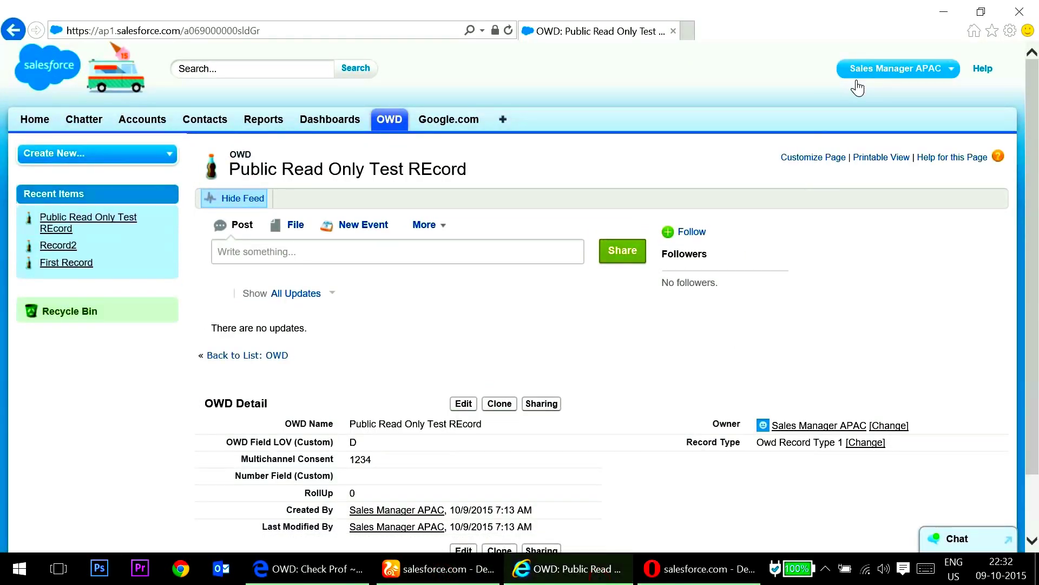
{"action": "left_click", "coordinate": [681, 574]}
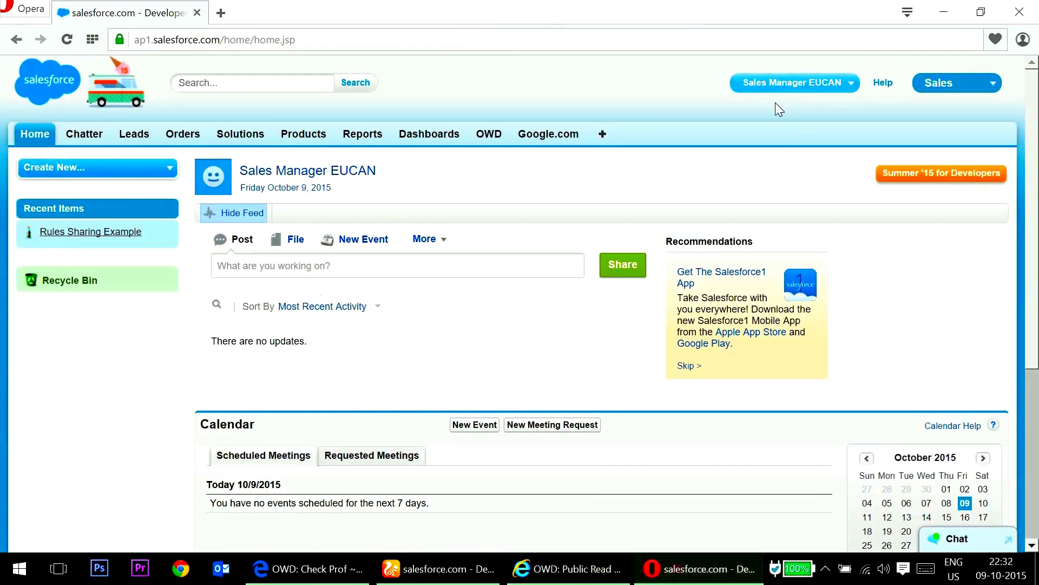
{"action": "left_click", "coordinate": [488, 135]}
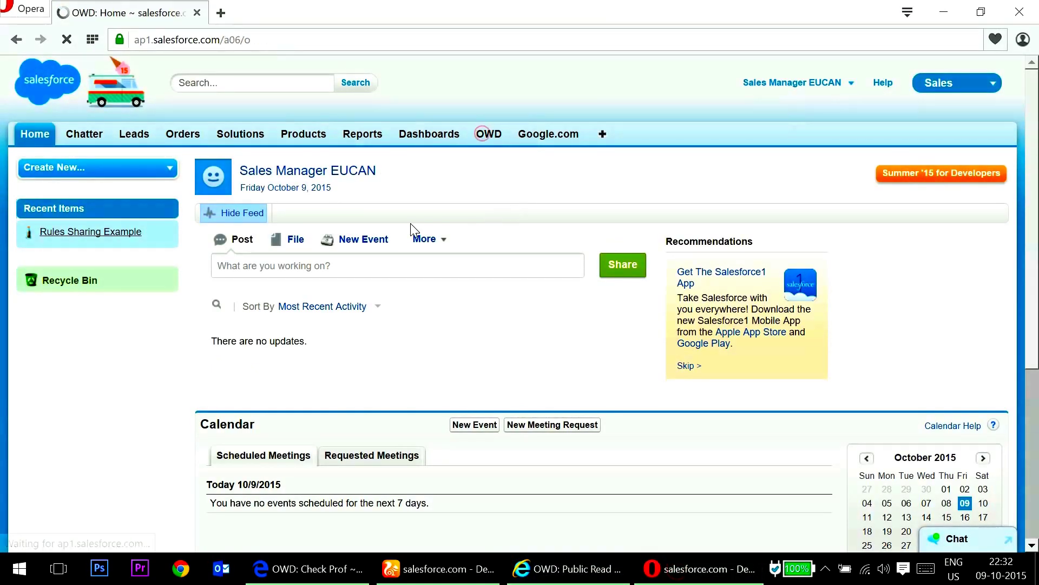
{"action": "left_click", "coordinate": [277, 216]}
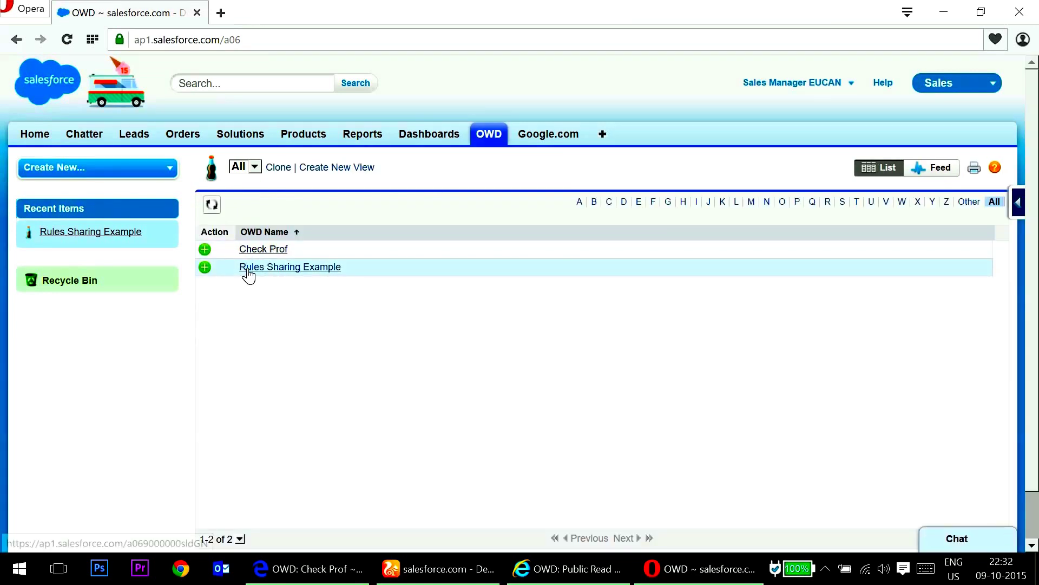
Open the Check Prof record as Sales Manager EUCAN and try to edit its detail fields inline
{"action": "left_click", "coordinate": [275, 249]}
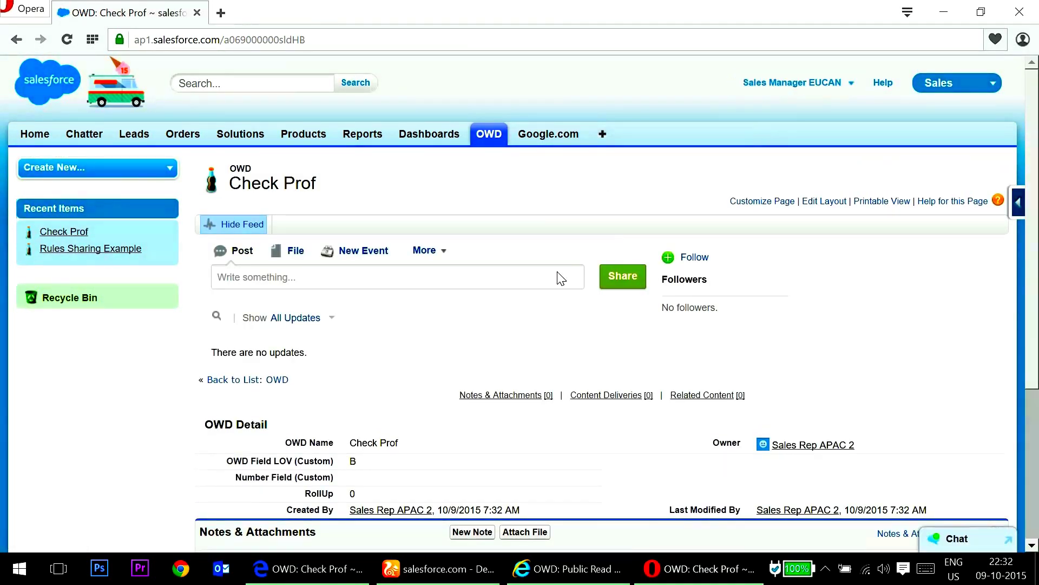
{"action": "scroll", "coordinate": [457, 380], "scroll_direction": "down", "scroll_amount": 2}
{"action": "left_click_drag", "start_coordinate": [315, 313], "coordinate": [541, 342]}
{"action": "left_click", "coordinate": [542, 350]}
{"action": "triple_click", "coordinate": [480, 362]}
{"action": "double_click", "coordinate": [410, 359]}
{"action": "double_click", "coordinate": [380, 369]}
{"action": "double_click", "coordinate": [455, 342]}
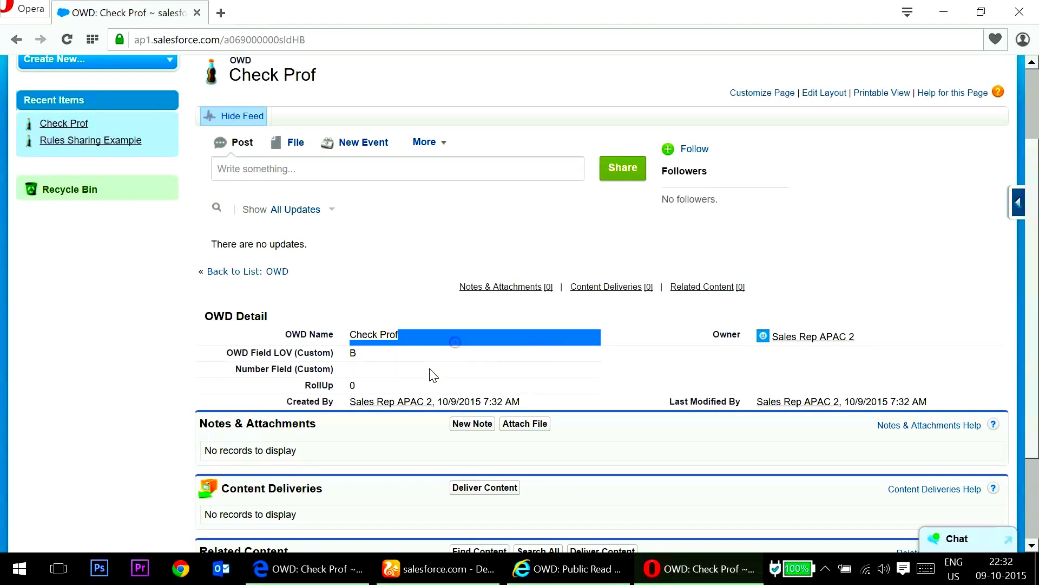
{"action": "double_click", "coordinate": [454, 346]}
{"action": "double_click", "coordinate": [439, 337]}
Check the signed-in user in the Edge and UC Browser sessions, and switch to the Sales Manager APAC session in Internet Explorer
{"action": "left_click", "coordinate": [325, 568]}
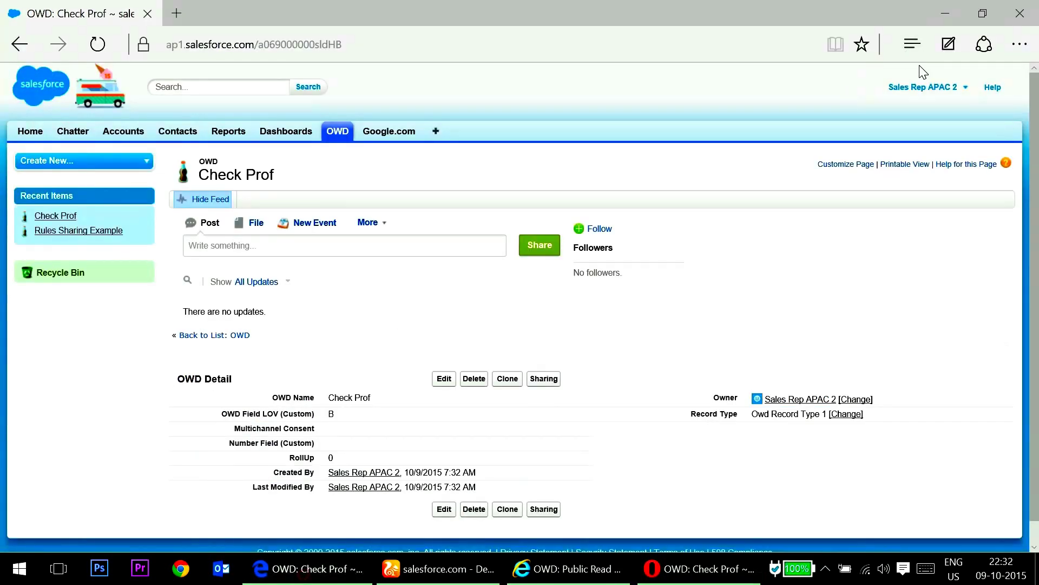
{"action": "left_click", "coordinate": [470, 568]}
{"action": "left_click", "coordinate": [910, 103]}
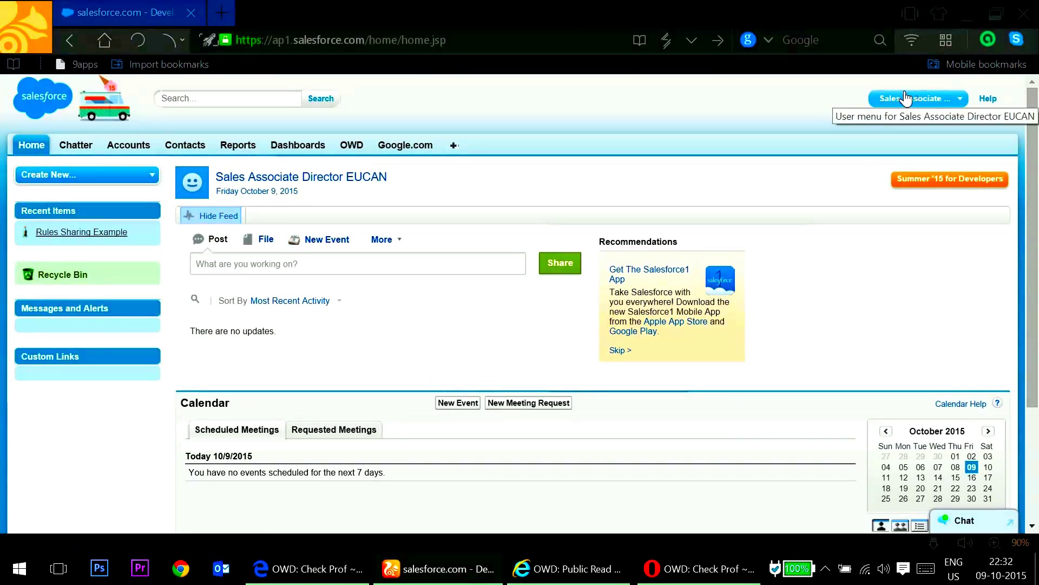
{"action": "left_click", "coordinate": [566, 568]}
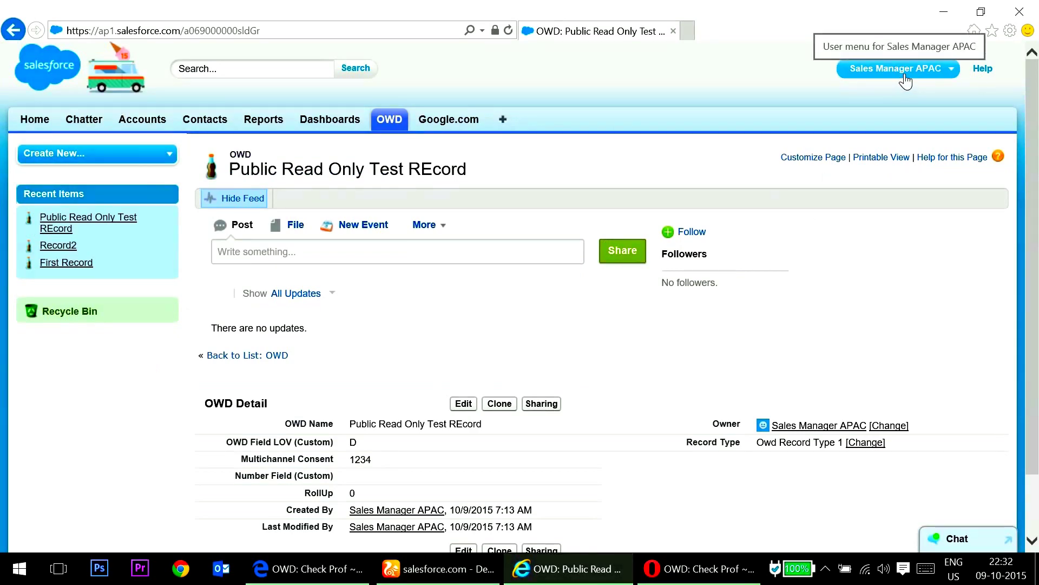
{"action": "scroll", "coordinate": [563, 379], "scroll_direction": "down", "scroll_amount": 3}
{"action": "scroll", "coordinate": [395, 216], "scroll_direction": "up", "scroll_amount": 3}
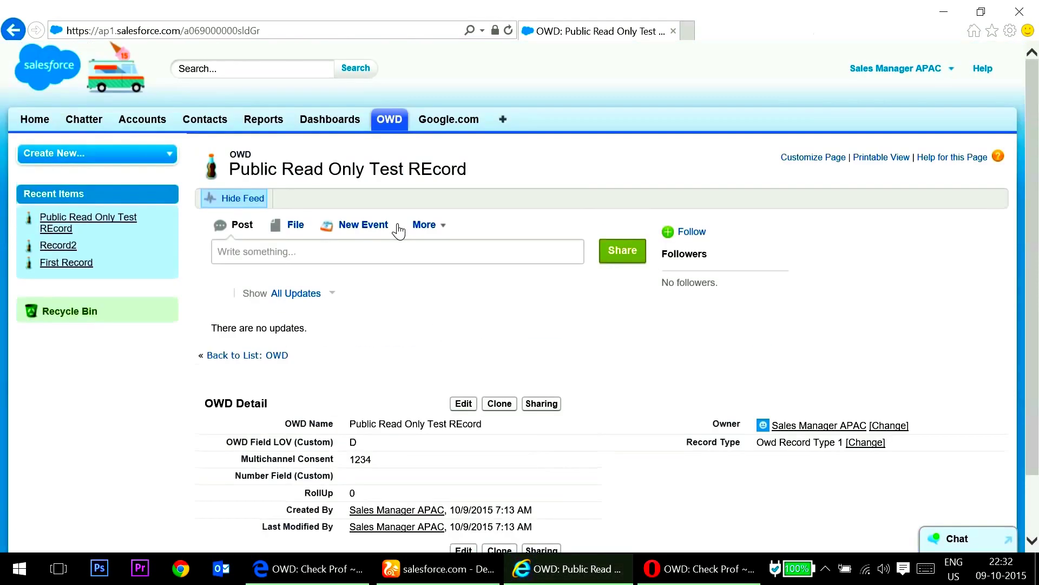
List all OWD records as Sales Manager APAC and open the Check Prof record's details
{"action": "left_click", "coordinate": [388, 118]}
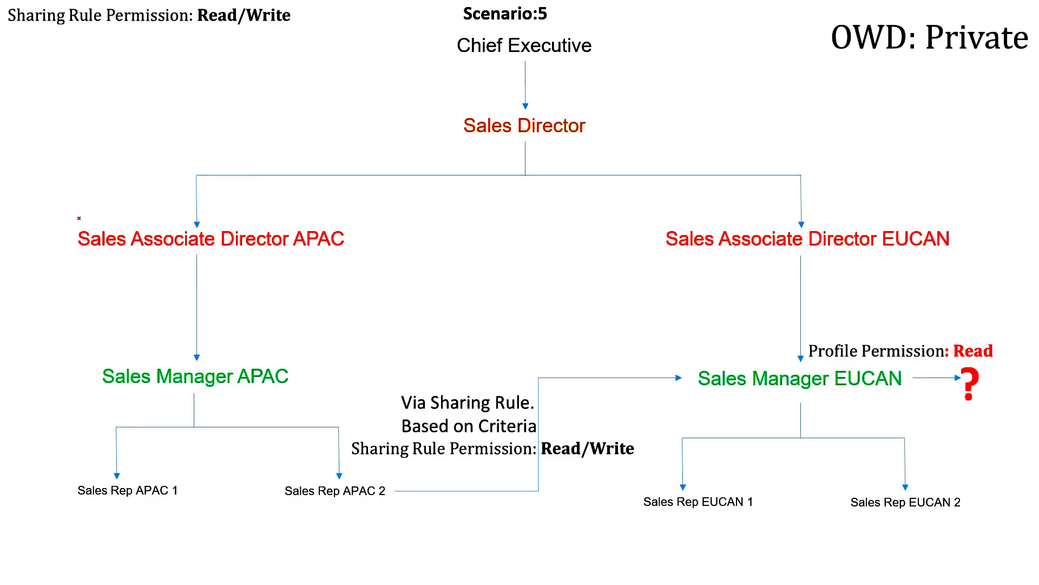
{"action": "mouse_move", "coordinate": [66, 255]}
{"action": "left_mouse_down"}
{"action": "mouse_move", "coordinate": [313, 261]}
{"action": "mouse_move", "coordinate": [268, 210]}
{"action": "mouse_move", "coordinate": [70, 214]}
{"action": "left_mouse_up"}
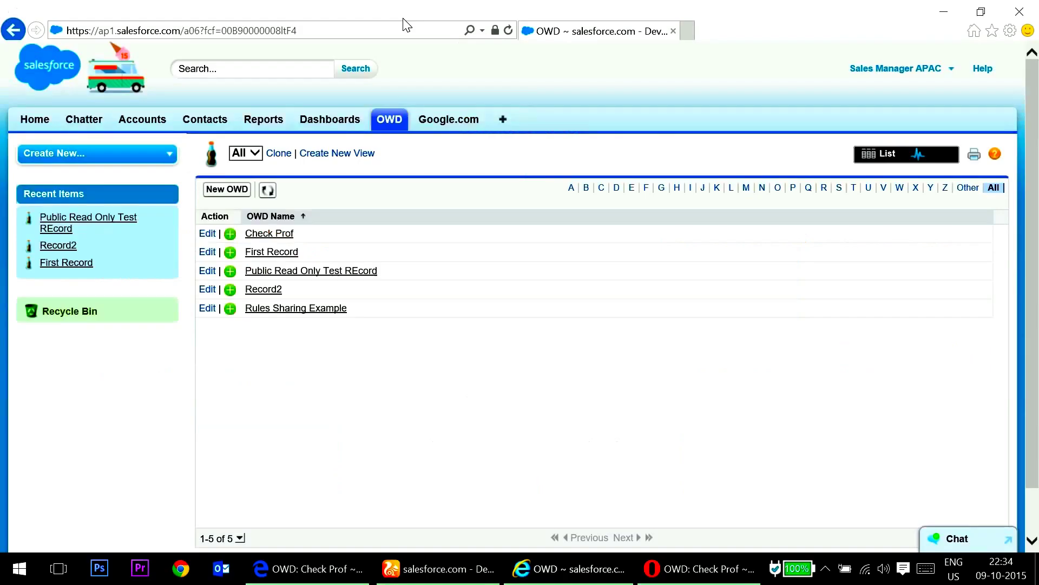
{"action": "left_click", "coordinate": [282, 240]}
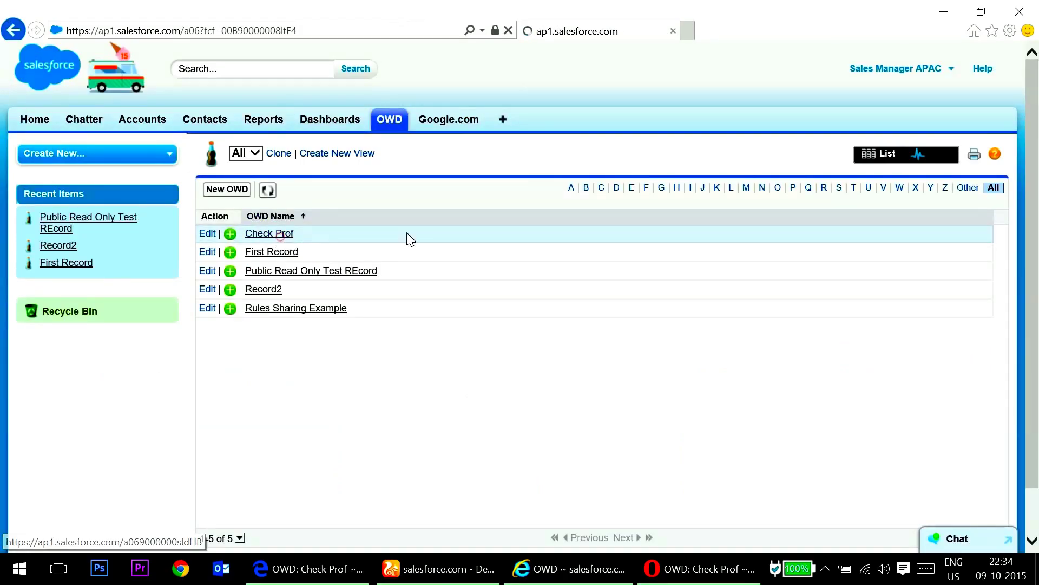
{"action": "scroll", "coordinate": [535, 383], "scroll_direction": "down", "scroll_amount": 3}
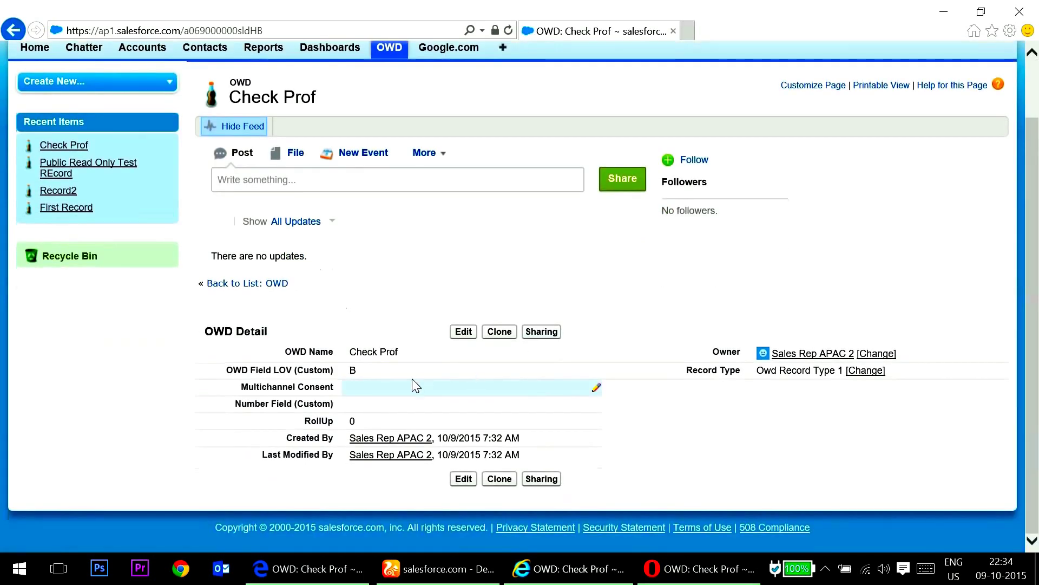
Set Multichannel Consent to 12345 on the Check Prof record and save the change
{"action": "double_click", "coordinate": [378, 388]}
{"action": "type", "text": "12345"}
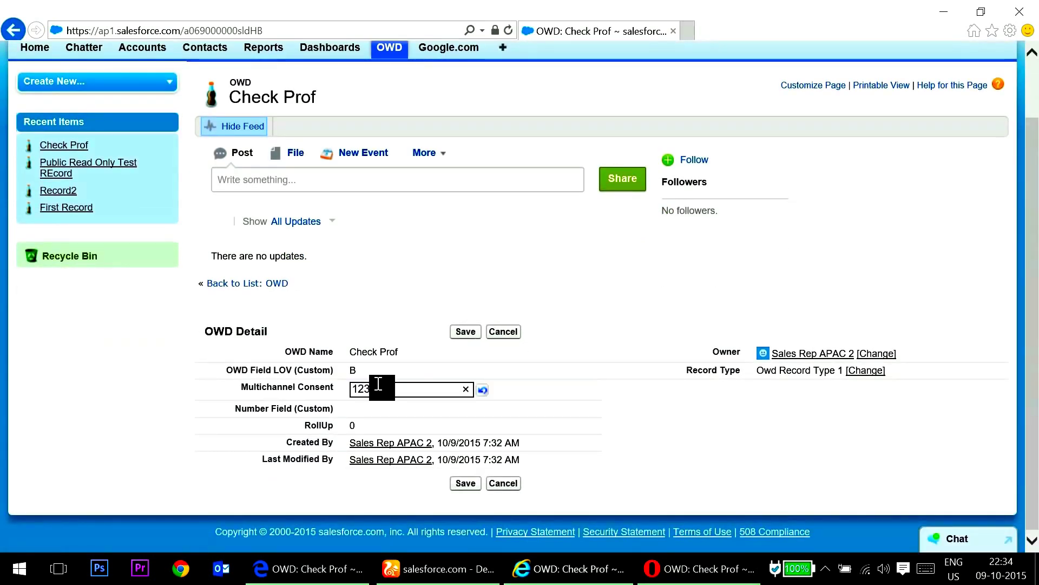
{"action": "left_click", "coordinate": [466, 331]}
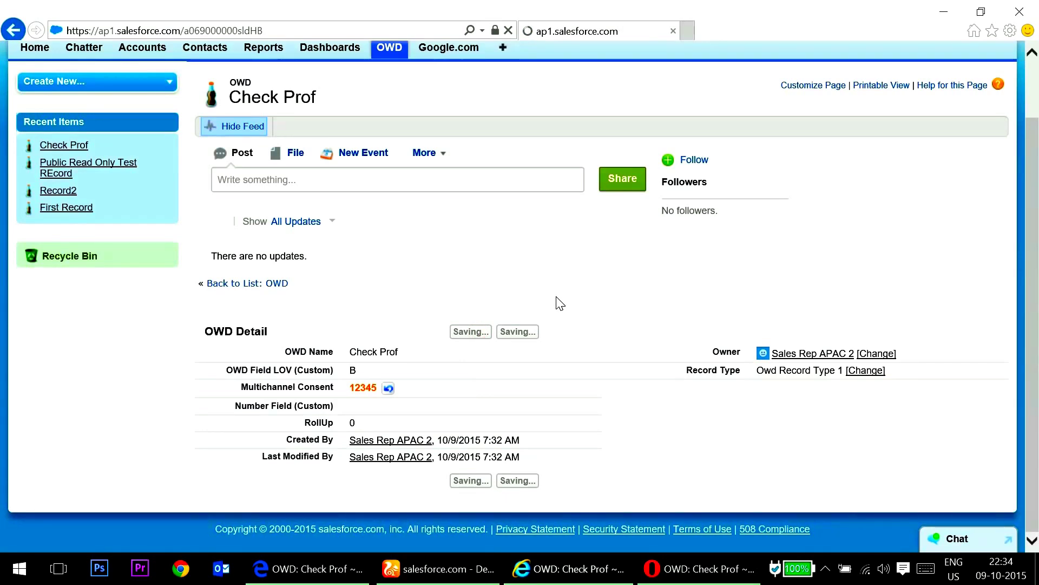
{"action": "scroll", "coordinate": [414, 466], "scroll_direction": "down", "scroll_amount": 2}
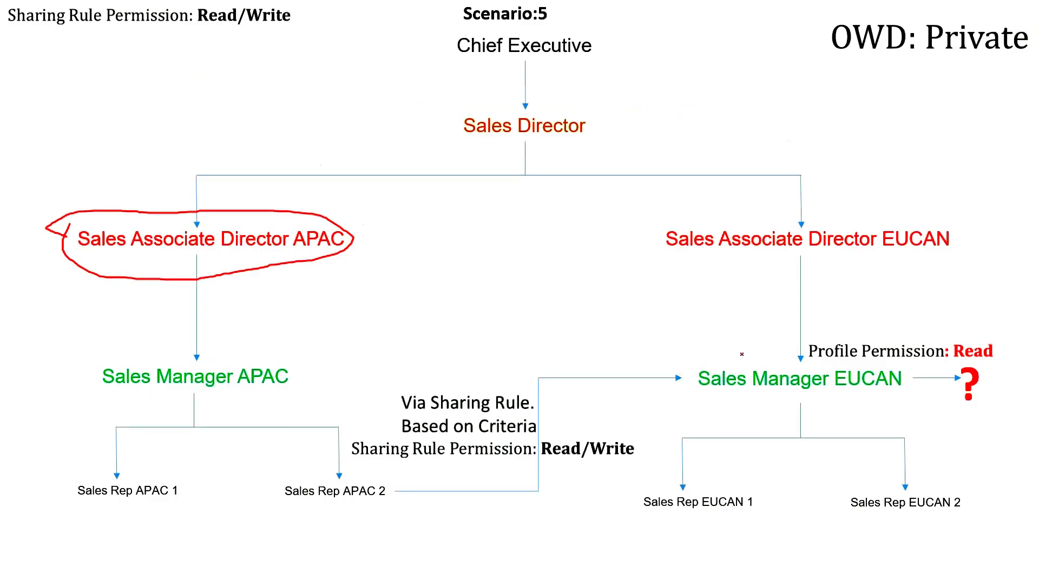
{"action": "mouse_move", "coordinate": [694, 399]}
{"action": "left_mouse_down"}
{"action": "mouse_move", "coordinate": [885, 392]}
{"action": "mouse_move", "coordinate": [841, 364]}
{"action": "mouse_move", "coordinate": [711, 361]}
{"action": "left_mouse_up"}
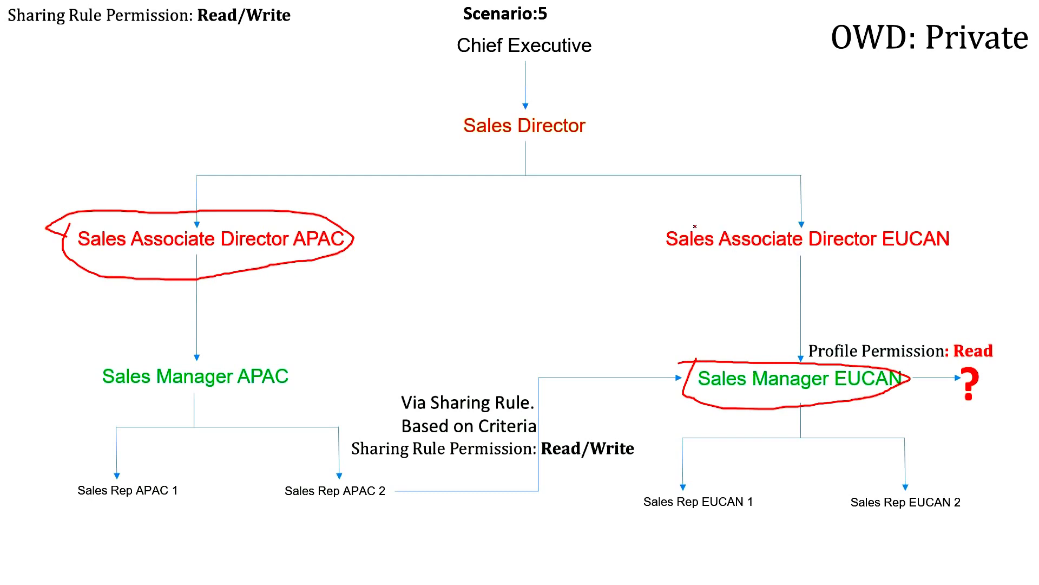
{"action": "mouse_move", "coordinate": [668, 217]}
{"action": "left_mouse_down"}
{"action": "mouse_move", "coordinate": [937, 255]}
{"action": "mouse_move", "coordinate": [846, 206]}
{"action": "mouse_move", "coordinate": [671, 224]}
{"action": "left_mouse_up"}
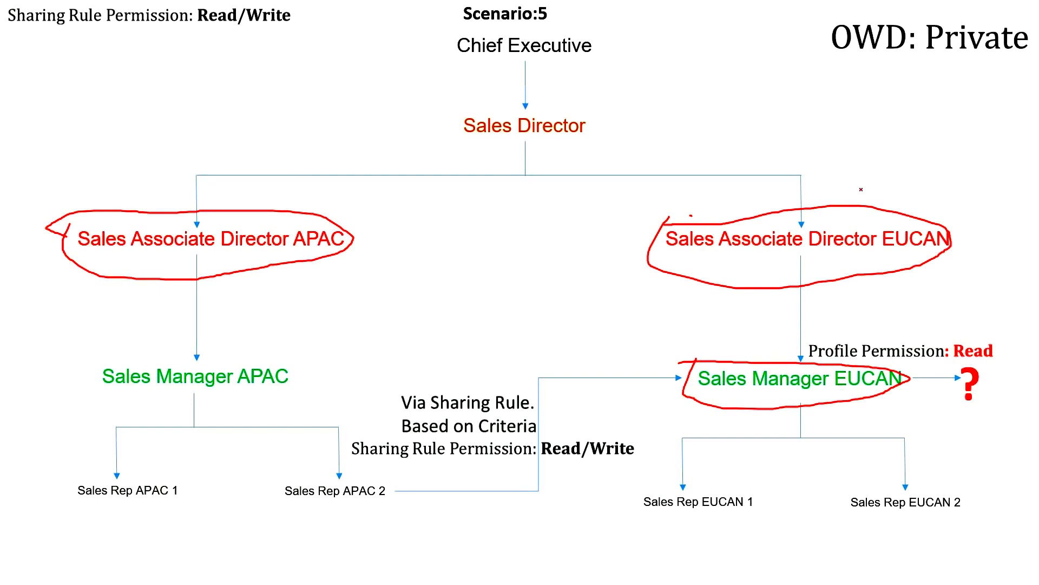
{"action": "left_click_drag", "start_coordinate": [858, 207], "coordinate": [922, 173]}
{"action": "mouse_move", "coordinate": [968, 170]}
{"action": "left_mouse_down"}
{"action": "mouse_move", "coordinate": [999, 193]}
{"action": "mouse_move", "coordinate": [1007, 161]}
{"action": "mouse_move", "coordinate": [1015, 177]}
{"action": "mouse_move", "coordinate": [1038, 184]}
{"action": "left_mouse_up"}
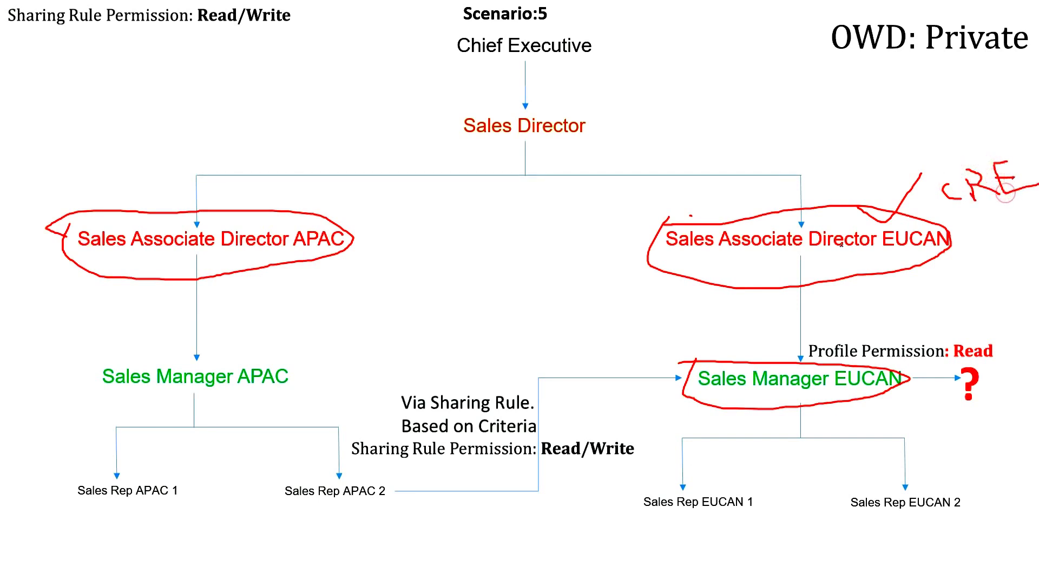
{"action": "left_click_drag", "start_coordinate": [727, 261], "coordinate": [908, 257]}
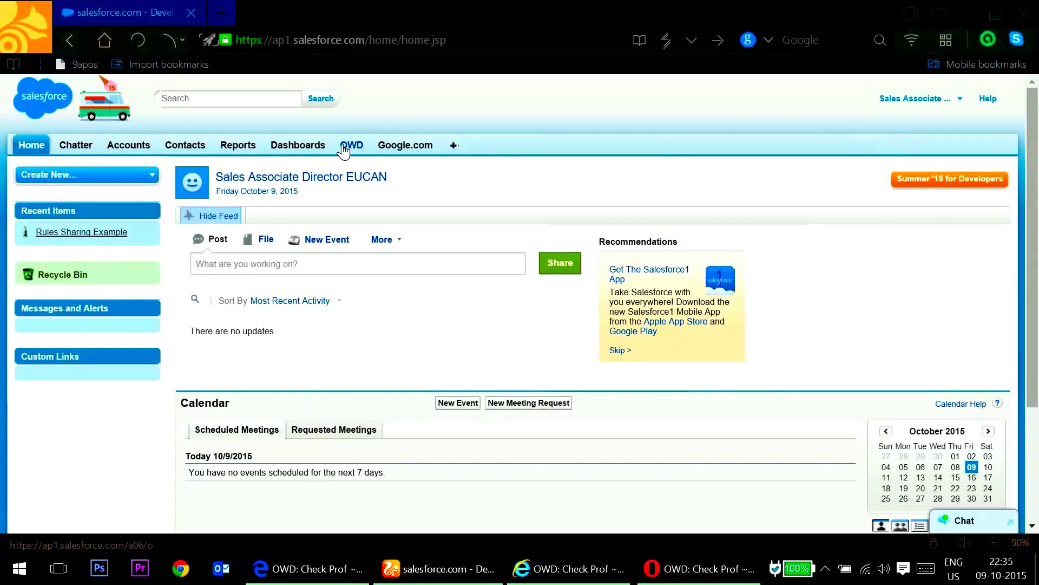
In the Sales Associate Director EUCAN session in UC Browser, list all OWD records and open Check Prof
{"action": "left_click", "coordinate": [343, 146]}
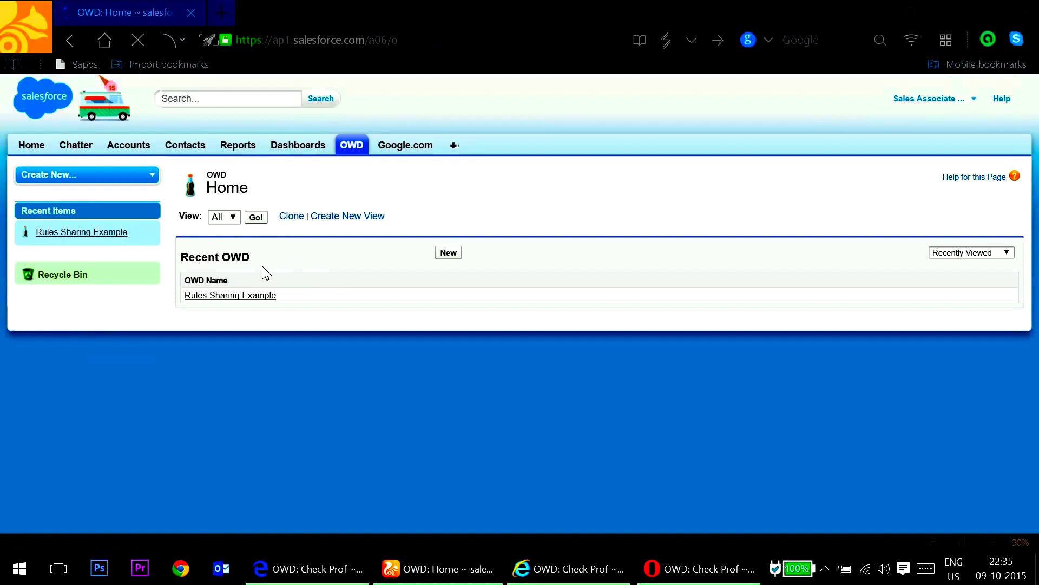
{"action": "left_click", "coordinate": [256, 217]}
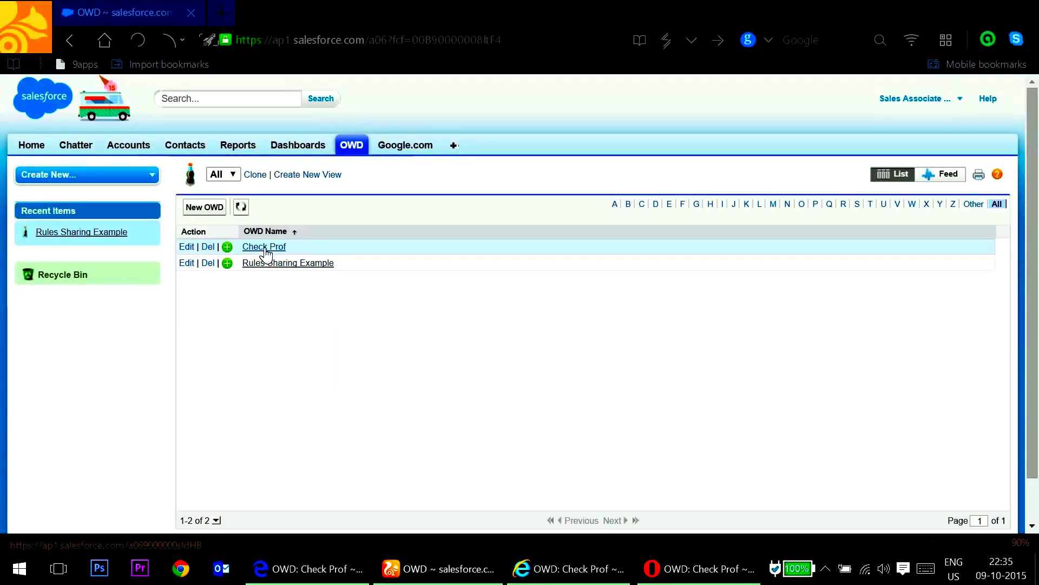
{"action": "left_click", "coordinate": [265, 246]}
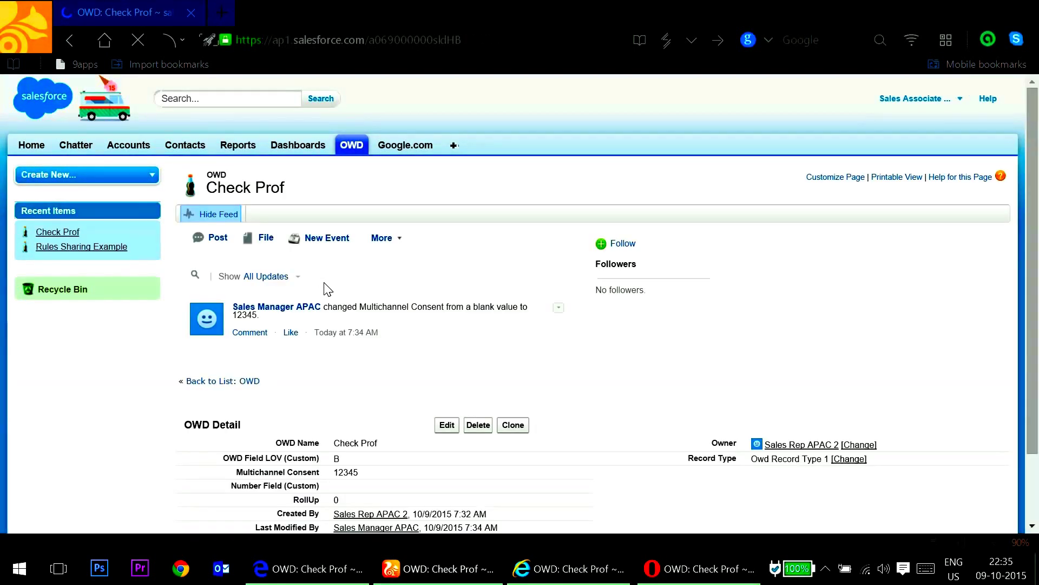
{"action": "scroll", "coordinate": [325, 282], "scroll_direction": "down", "scroll_amount": 2}
Change Check Prof's Multichannel Consent to 123454 as Sales Associate Director EUCAN and save the record
{"action": "double_click", "coordinate": [373, 414]}
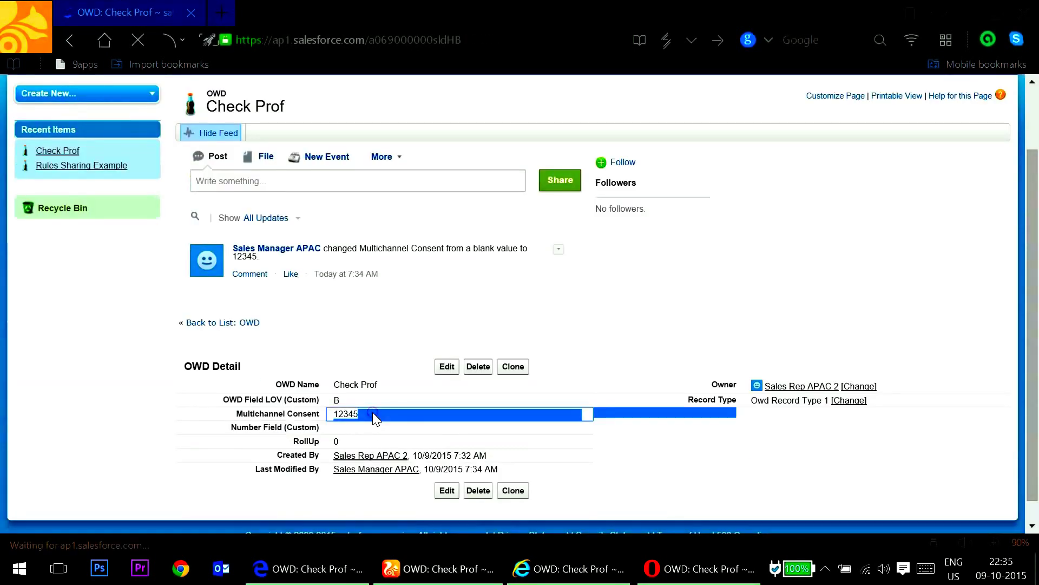
{"action": "double_click", "coordinate": [370, 415]}
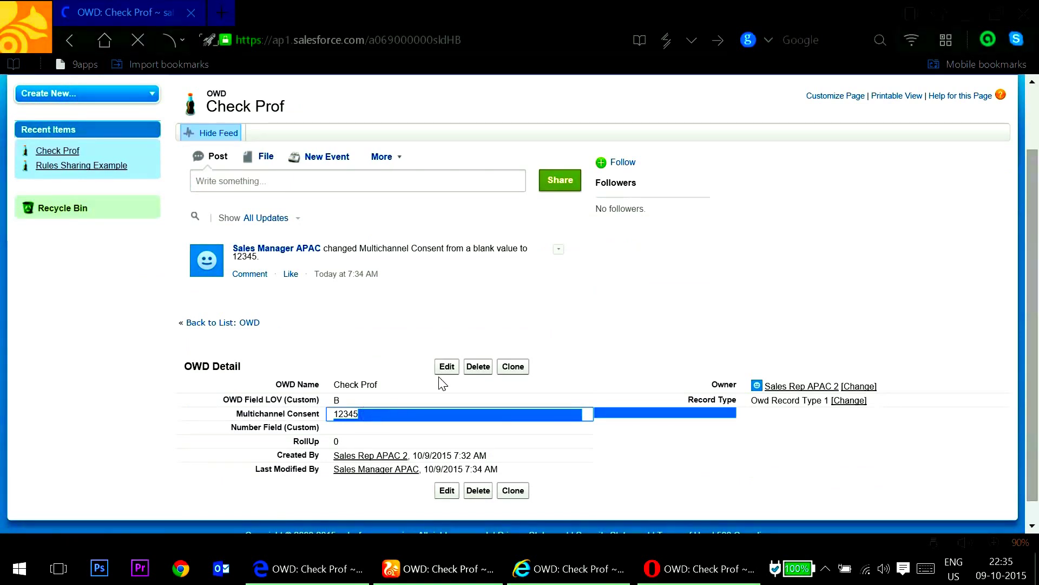
{"action": "double_click", "coordinate": [383, 413]}
{"action": "type", "text": "4"}
{"action": "left_click", "coordinate": [449, 366]}
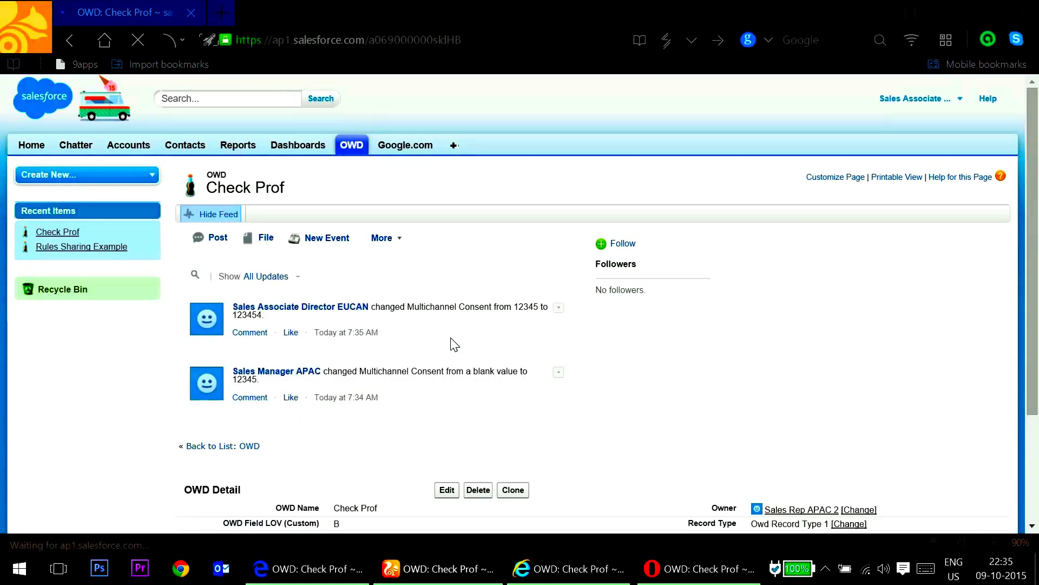
{"action": "scroll", "coordinate": [452, 344], "scroll_direction": "down", "scroll_amount": 3}
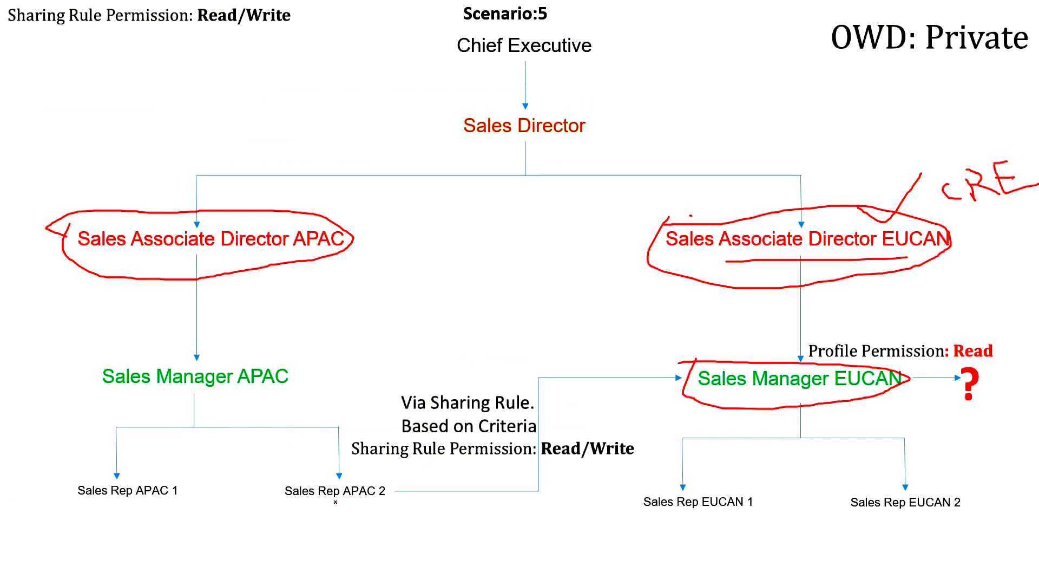
{"action": "mouse_move", "coordinate": [315, 504]}
{"action": "left_mouse_down"}
{"action": "mouse_move", "coordinate": [393, 456]}
{"action": "mouse_move", "coordinate": [659, 384]}
{"action": "left_mouse_up"}
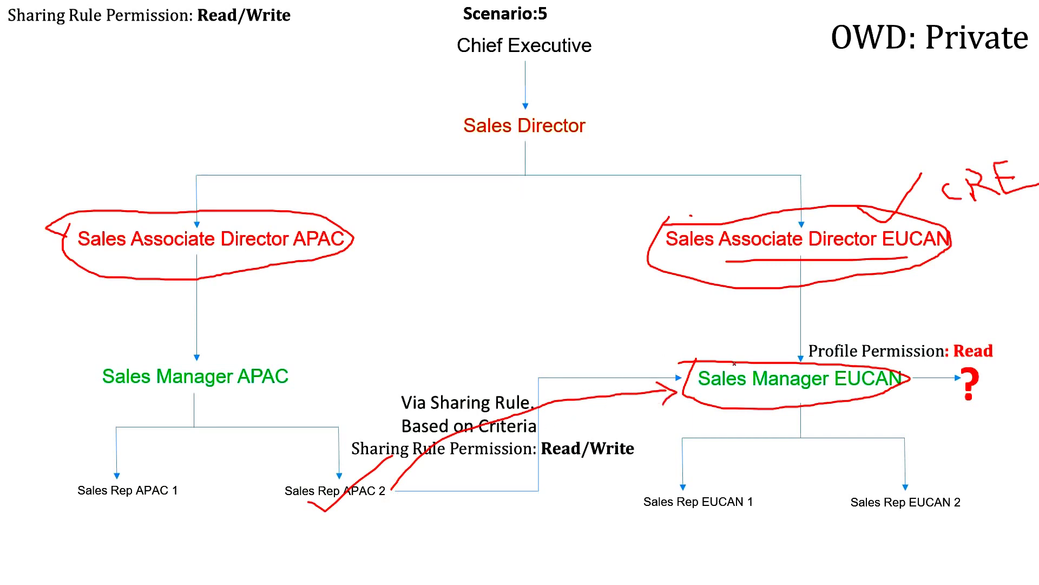
{"action": "mouse_move", "coordinate": [998, 329]}
{"action": "left_mouse_down"}
{"action": "mouse_move", "coordinate": [957, 370]}
{"action": "mouse_move", "coordinate": [983, 336]}
{"action": "left_mouse_up"}
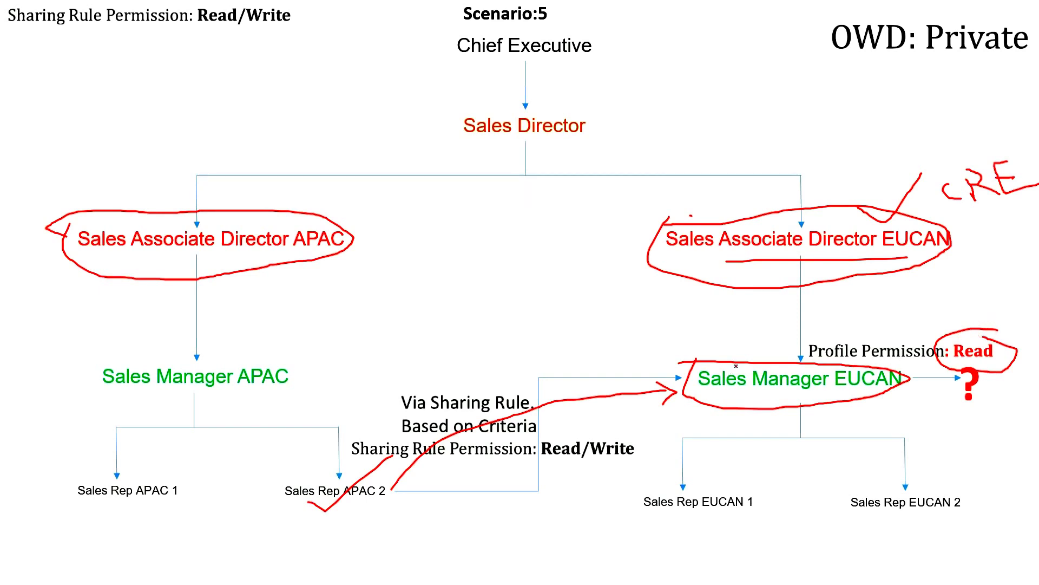
{"action": "left_click_drag", "start_coordinate": [738, 362], "coordinate": [742, 292]}
{"action": "mouse_move", "coordinate": [743, 279]}
{"action": "left_mouse_down"}
{"action": "mouse_move", "coordinate": [733, 295]}
{"action": "mouse_move", "coordinate": [761, 295]}
{"action": "left_mouse_up"}
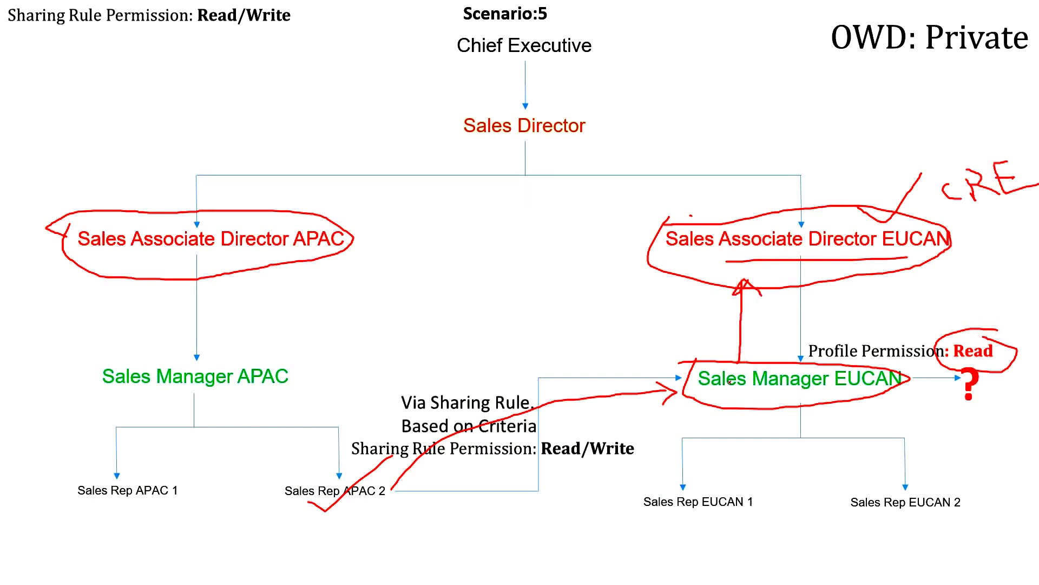
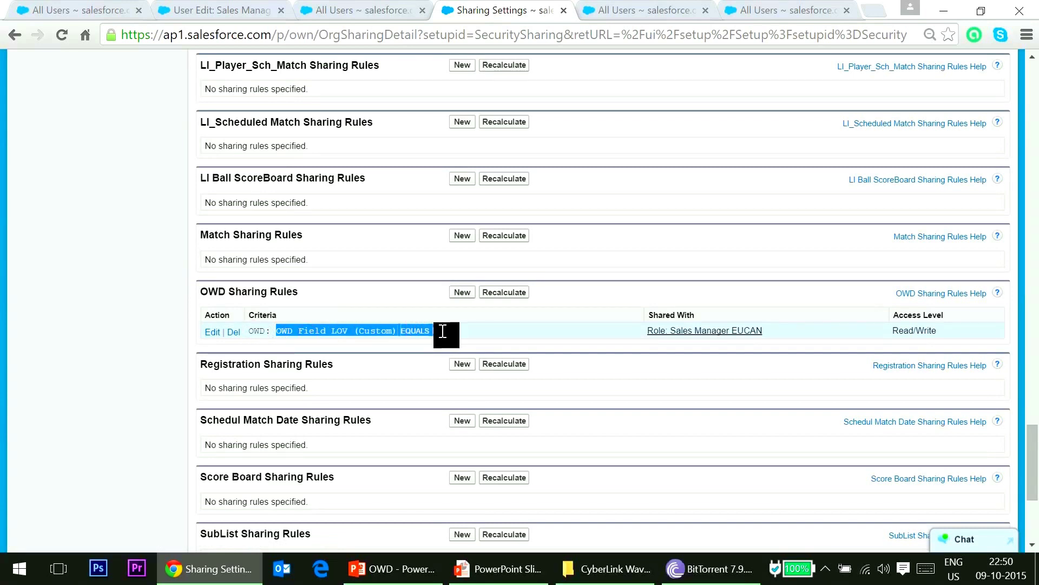
In the Chrome sharing settings, delete the OWD sharing rule for OWD Field LOV (Custom) equals B and confirm the deletion
{"action": "left_click_drag", "start_coordinate": [401, 330], "coordinate": [545, 331]}
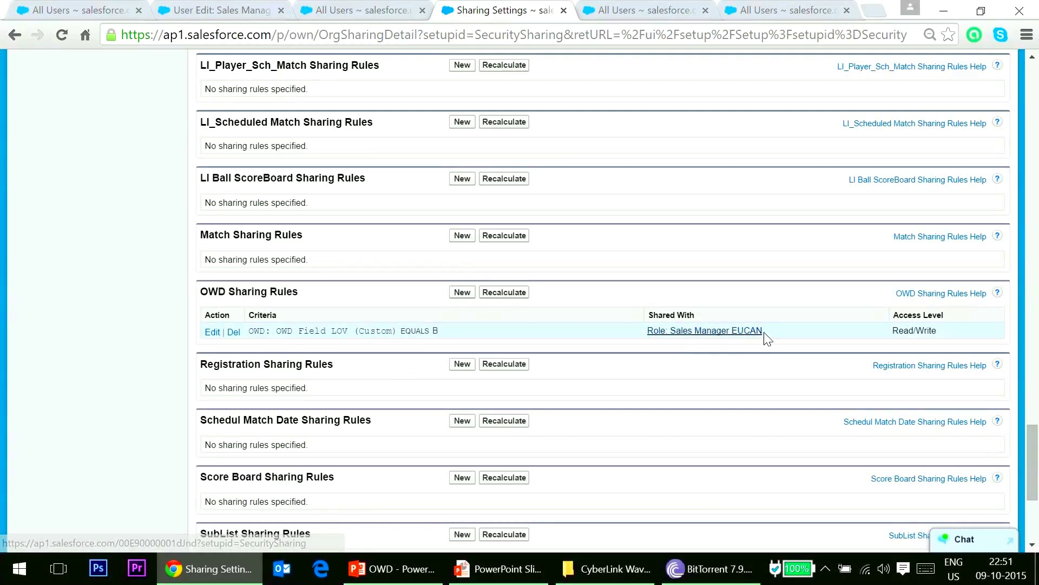
{"action": "left_click", "coordinate": [233, 332]}
{"action": "left_click", "coordinate": [547, 161]}
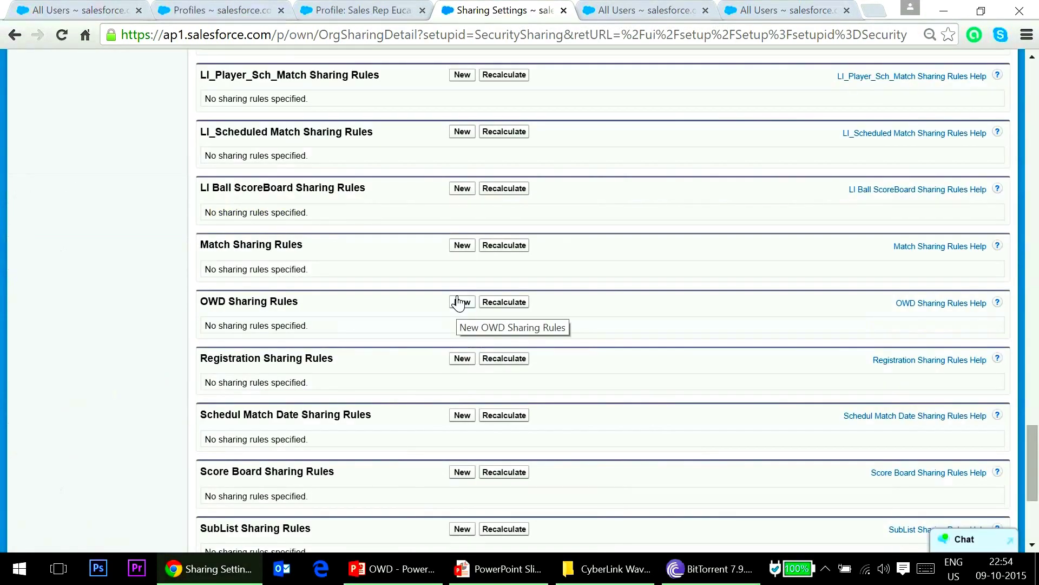
Start a new OWD sharing rule labelled Rule FLS and make its rule type based on criteria
{"action": "left_click", "coordinate": [460, 302]}
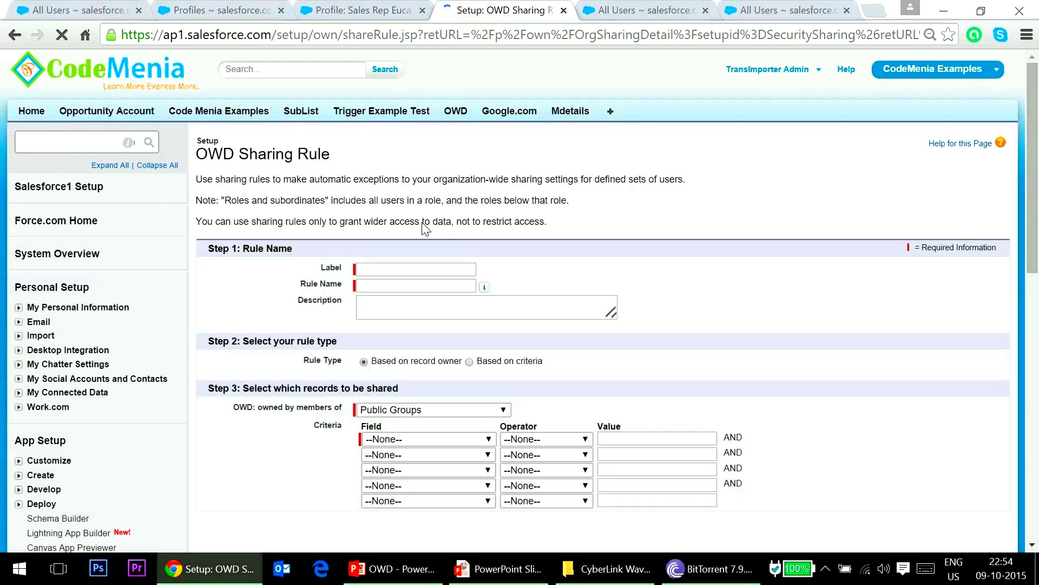
{"action": "left_click", "coordinate": [413, 270]}
{"action": "left_click", "coordinate": [405, 291]}
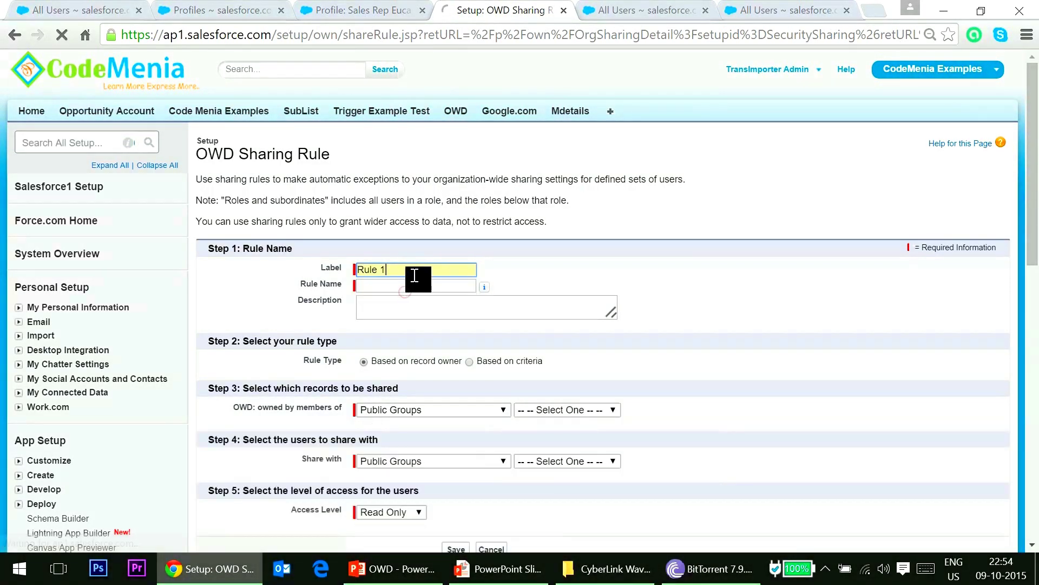
{"action": "key", "text": "BackSpace"}
{"action": "type", "text": "FLS"}
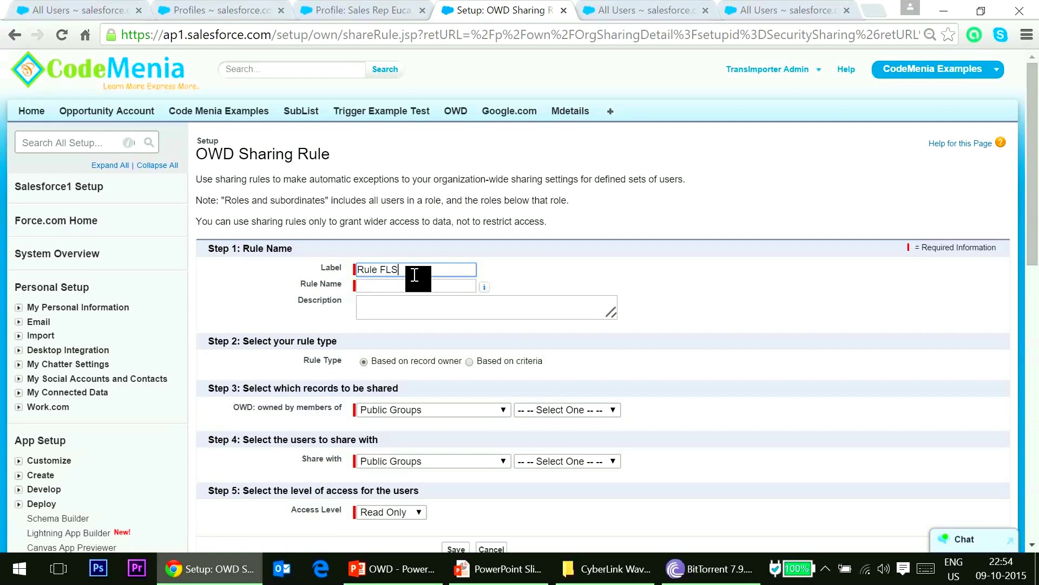
{"action": "left_click", "coordinate": [411, 284]}
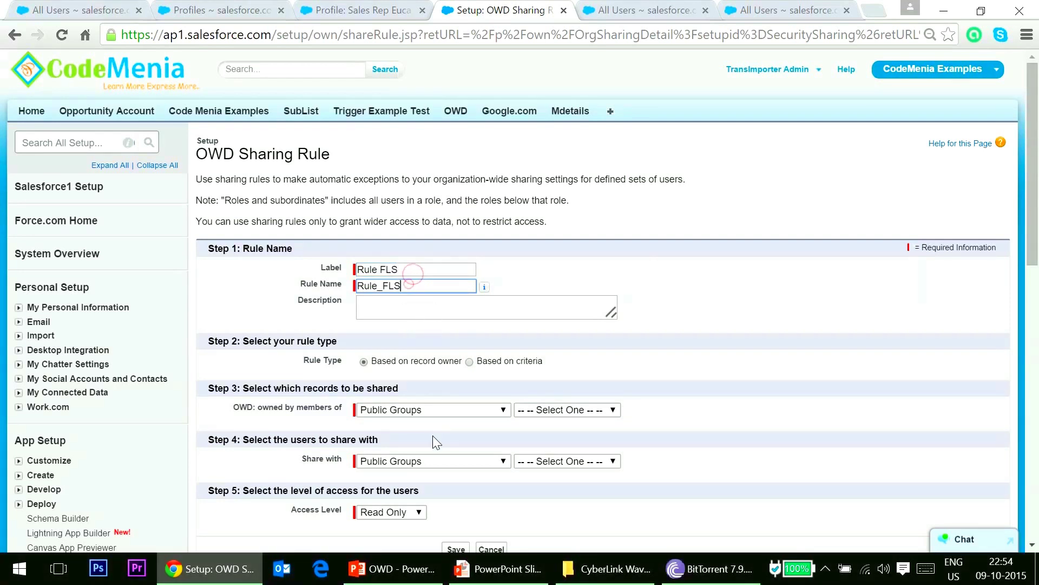
{"action": "left_click", "coordinate": [486, 361]}
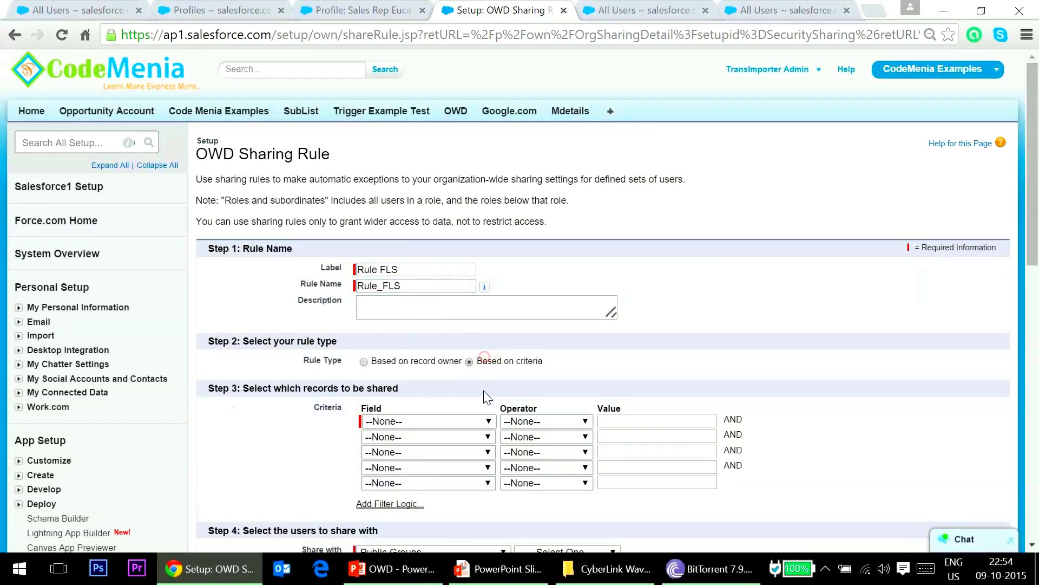
Set the sharing rule's first criterion to OWD Field LOV (Custom) equals B
{"action": "left_click", "coordinate": [476, 422]}
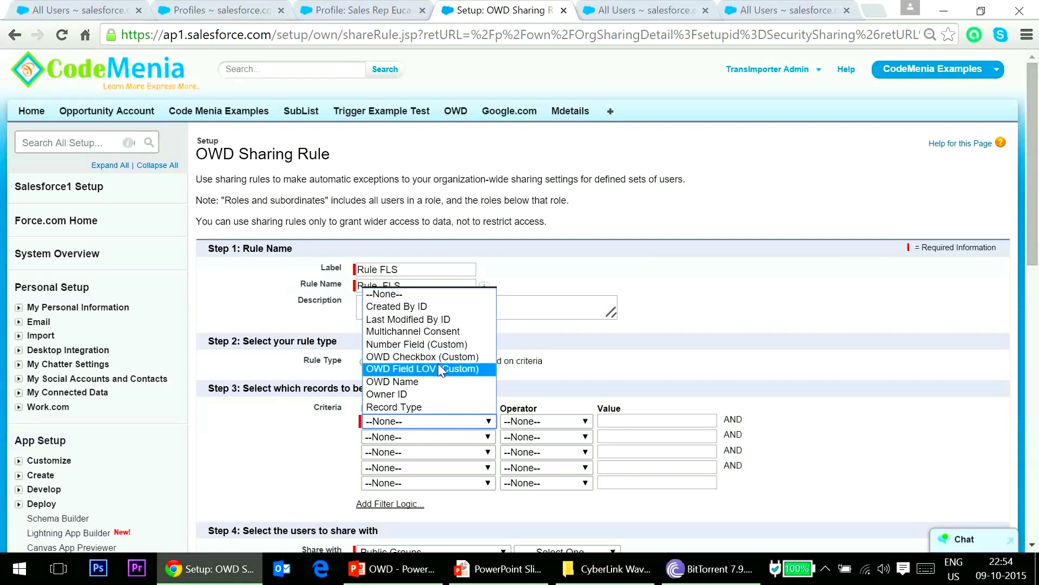
{"action": "left_click", "coordinate": [422, 369]}
{"action": "left_click", "coordinate": [541, 421]}
{"action": "left_click", "coordinate": [540, 449]}
{"action": "left_click", "coordinate": [661, 421]}
{"action": "left_click", "coordinate": [661, 433]}
Share the matching records with the role Sales Rep EUCAN 1 at Read/Write access, then save the rule and confirm
{"action": "scroll", "coordinate": [869, 426], "scroll_direction": "down", "scroll_amount": 2}
{"action": "scroll", "coordinate": [869, 426], "scroll_direction": "down", "scroll_amount": 3}
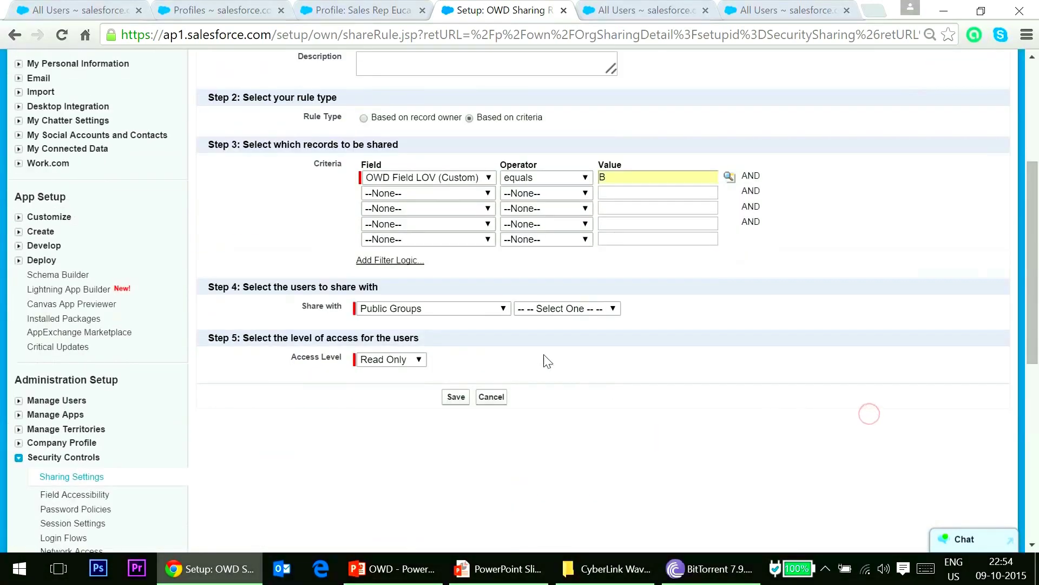
{"action": "left_click", "coordinate": [472, 309]}
{"action": "left_click", "coordinate": [459, 356]}
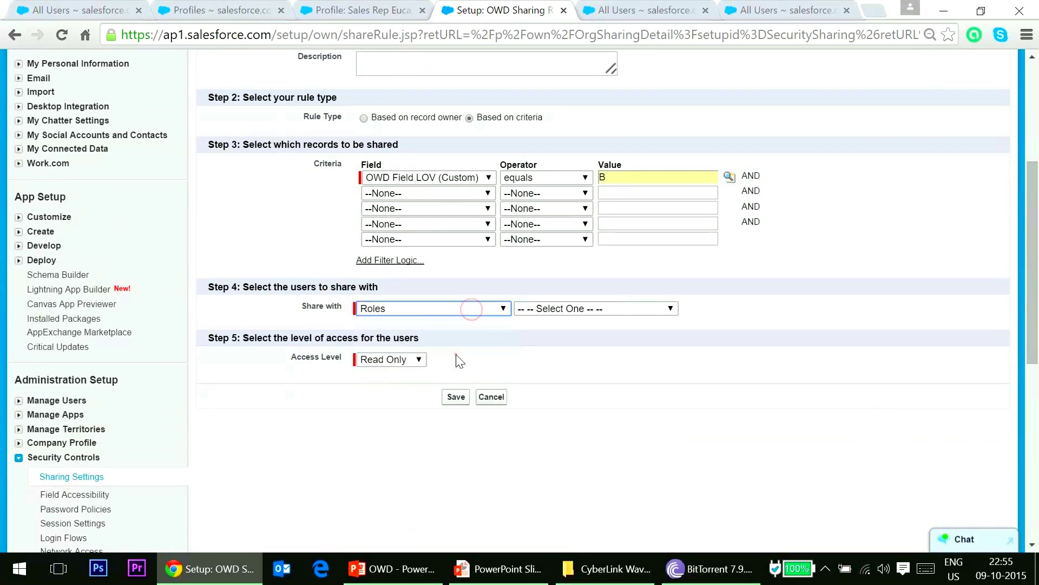
{"action": "left_click", "coordinate": [557, 309]}
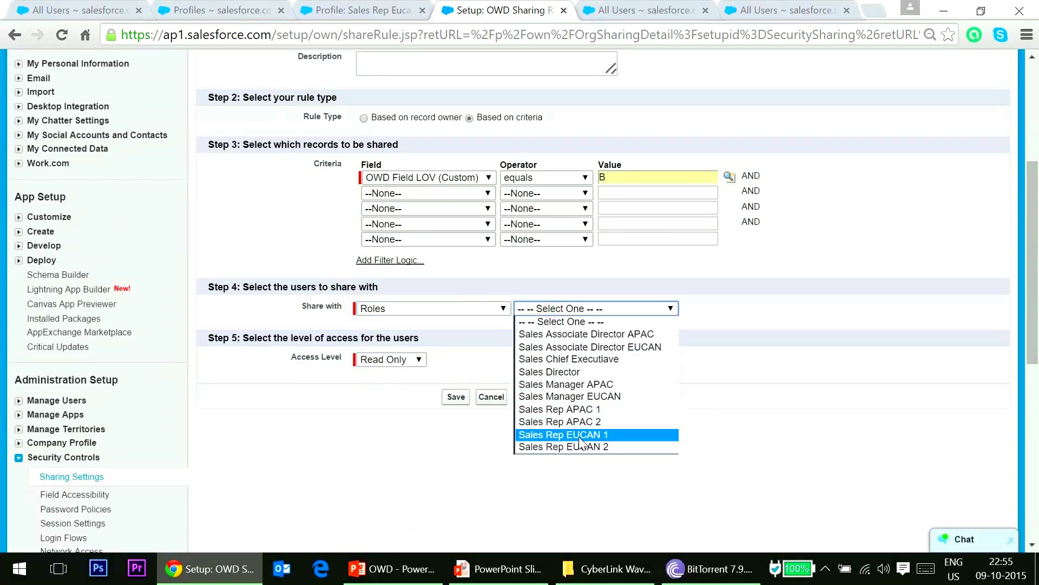
{"action": "left_click", "coordinate": [563, 434]}
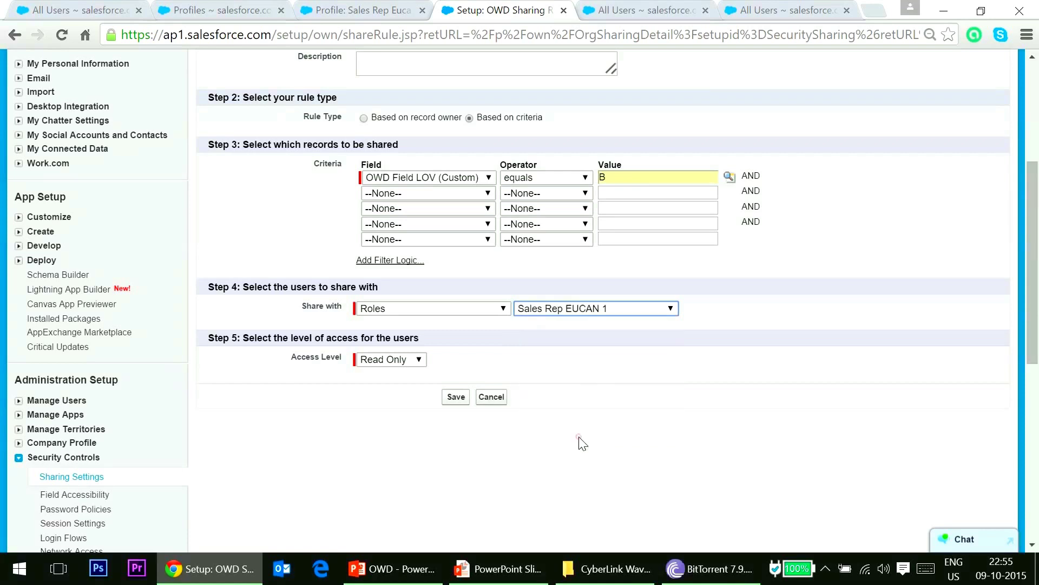
{"action": "left_click", "coordinate": [395, 361]}
{"action": "left_click", "coordinate": [392, 385]}
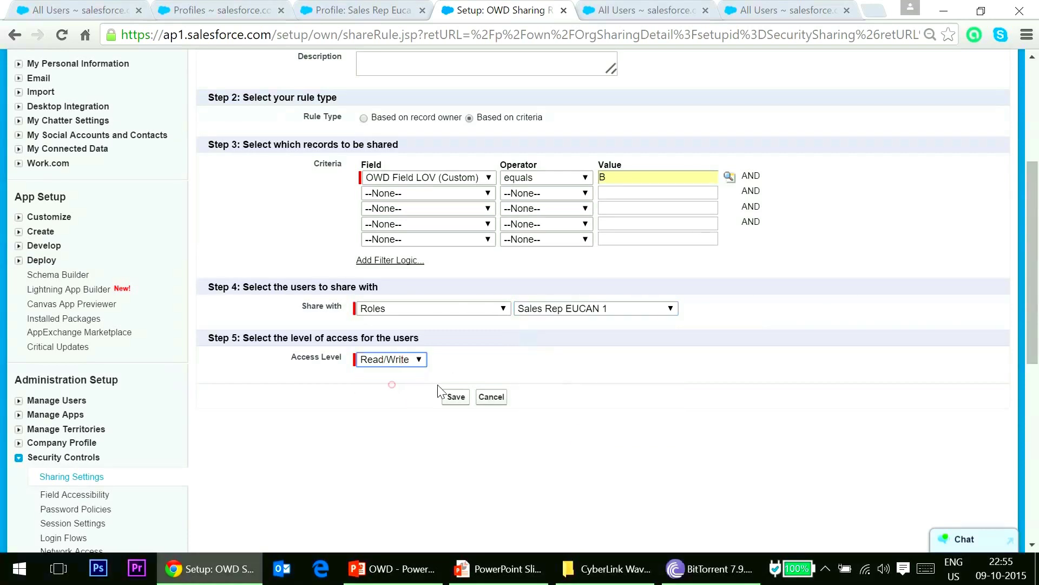
{"action": "left_click", "coordinate": [453, 401]}
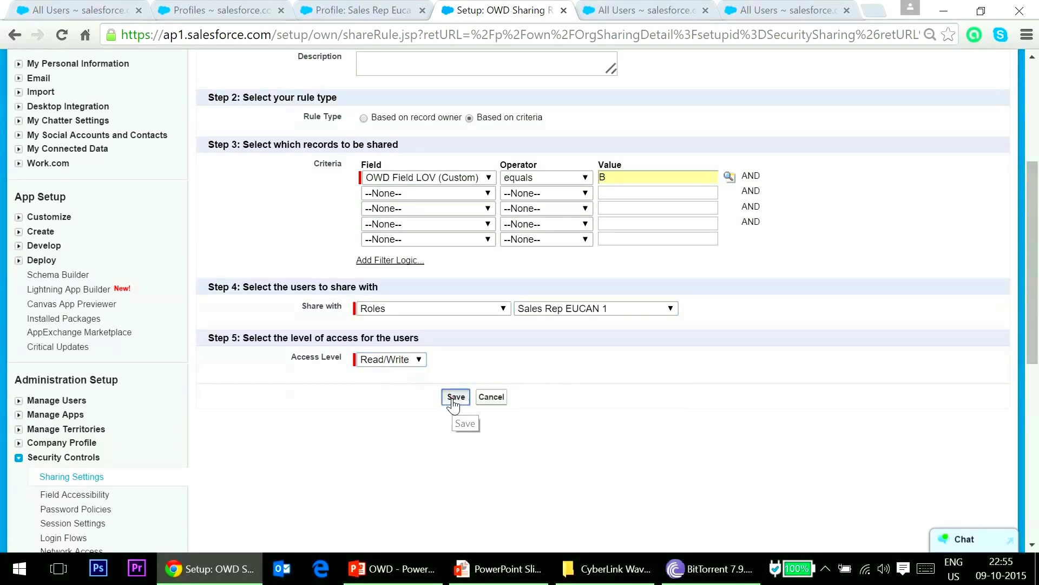
{"action": "left_click", "coordinate": [550, 166]}
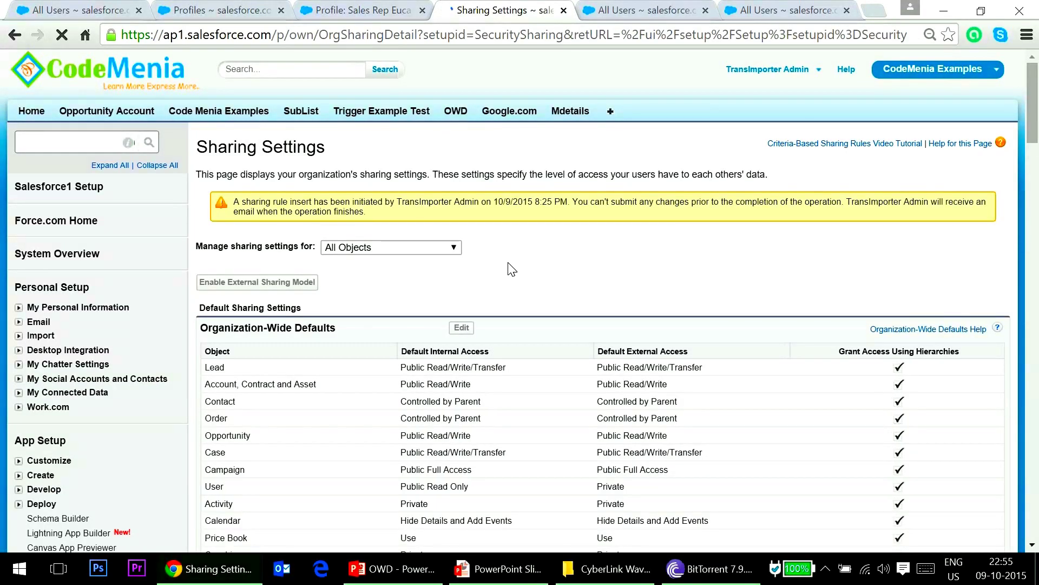
Reload the Sharing Settings page to check the status of the sharing rule insert
{"action": "scroll", "coordinate": [3, 355], "scroll_direction": "down", "scroll_amount": 4}
{"action": "scroll", "coordinate": [4, 356], "scroll_direction": "down", "scroll_amount": 1}
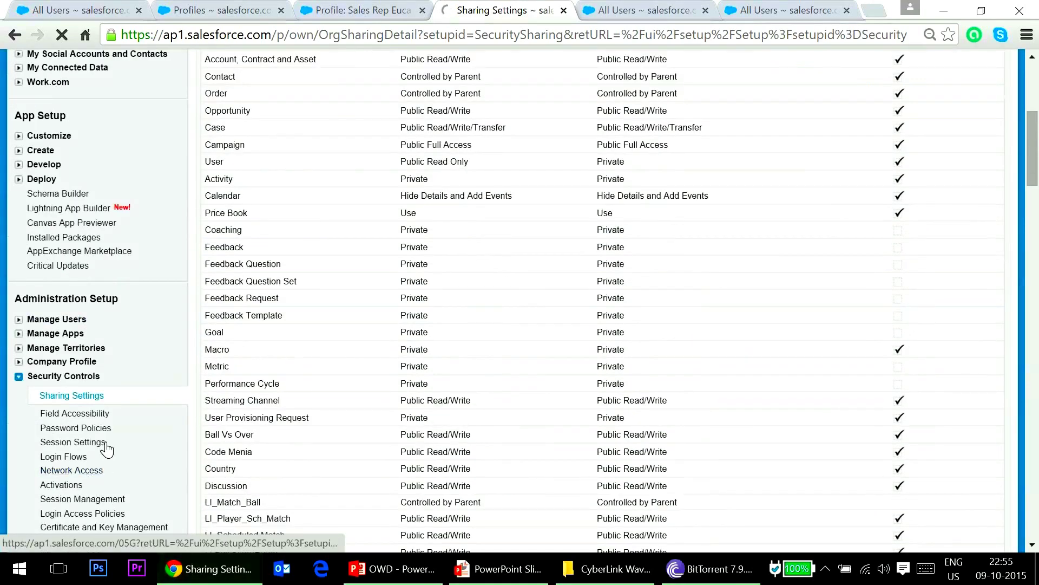
{"action": "left_click", "coordinate": [88, 396]}
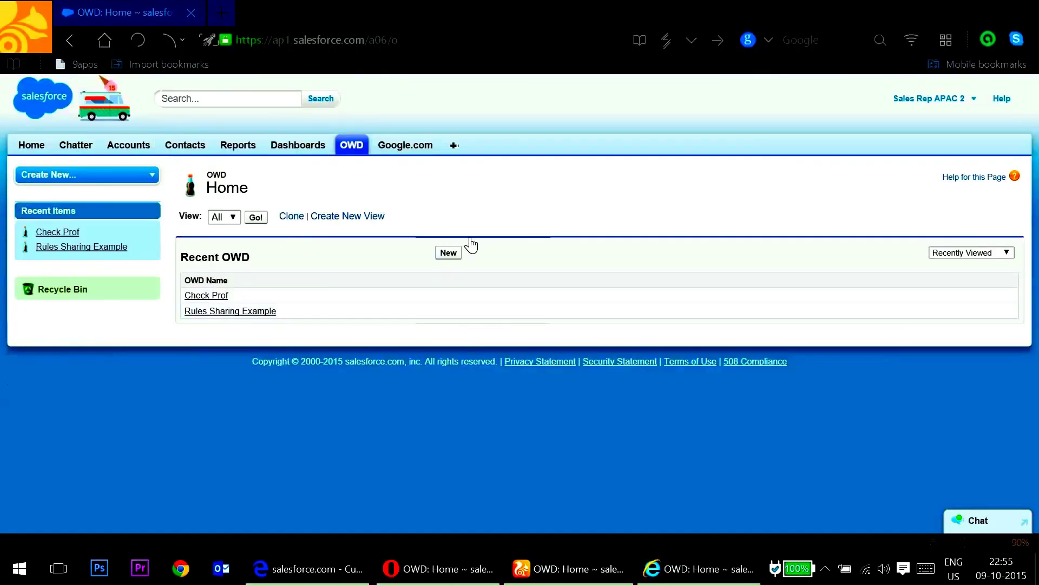
In the Sales Rep APAC 2 session in UC Browser, start a new OWD record of type Owd Record Type 1 named FLS Check
{"action": "left_click", "coordinate": [440, 254]}
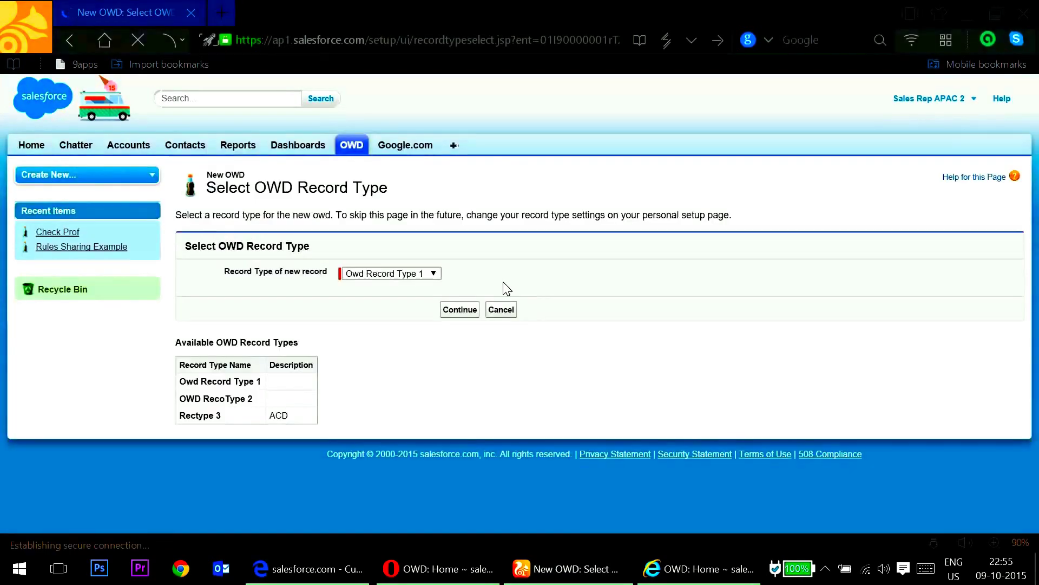
{"action": "left_click", "coordinate": [460, 311]}
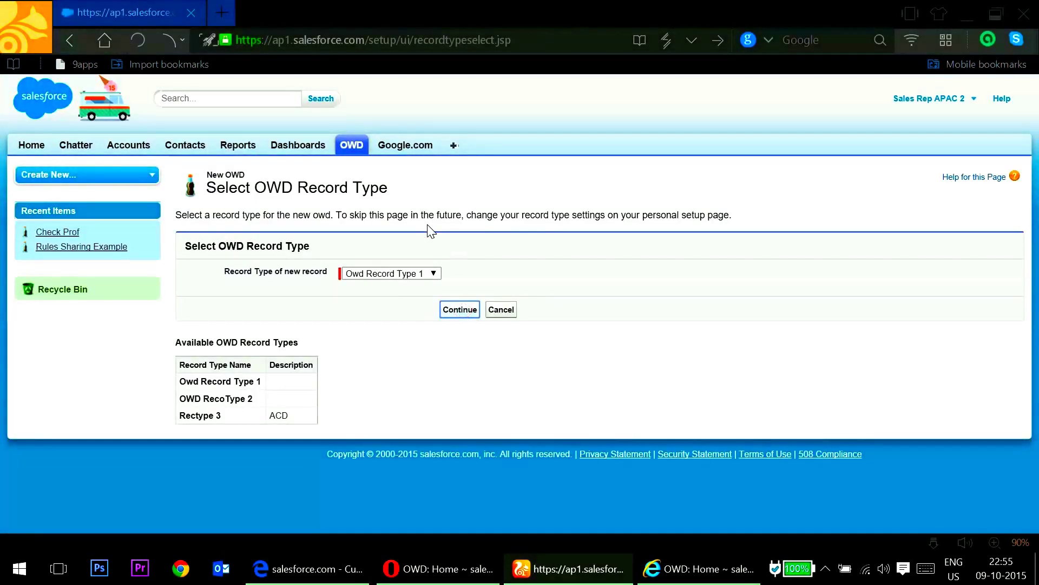
{"action": "left_click", "coordinate": [384, 253]}
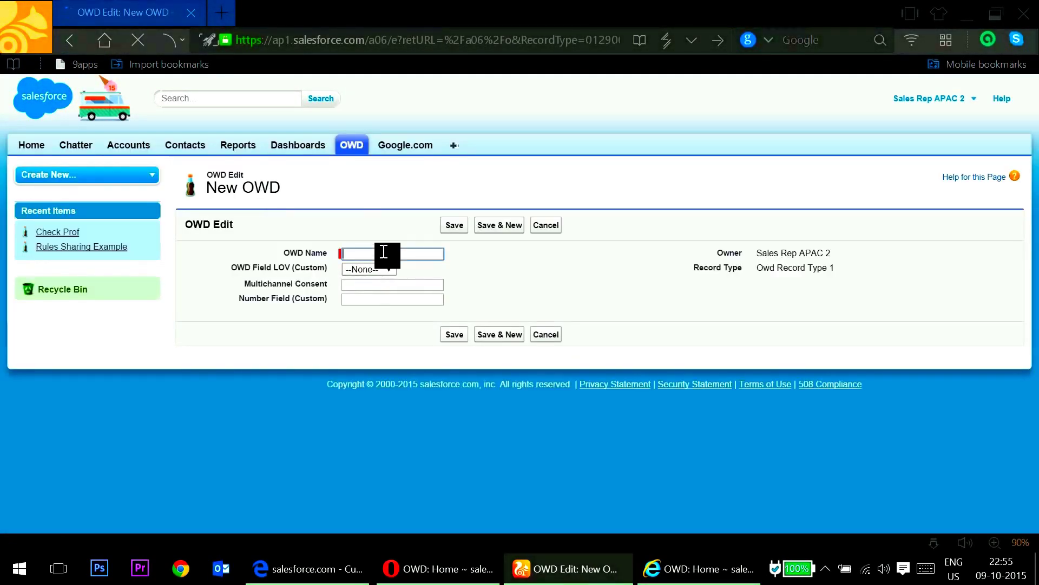
{"action": "type", "text": "FLS Che"}
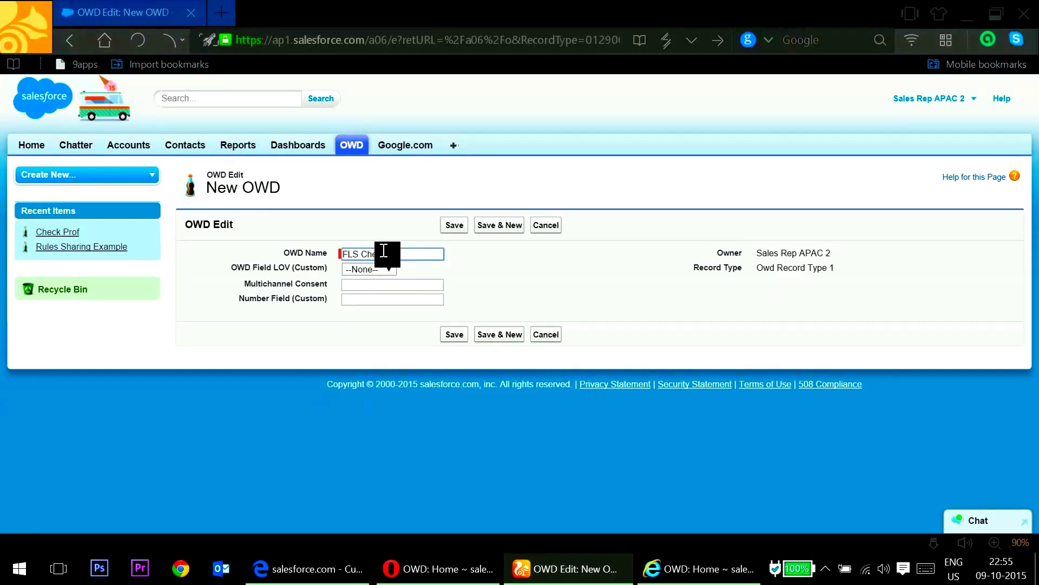
{"action": "key", "text": "Tab"}
Set the new record's OWD Field LOV (Custom) to B and Multichannel Consent to 12345, and save it
{"action": "left_click", "coordinate": [372, 269]}
{"action": "left_click", "coordinate": [394, 283]}
{"action": "left_click", "coordinate": [380, 301]}
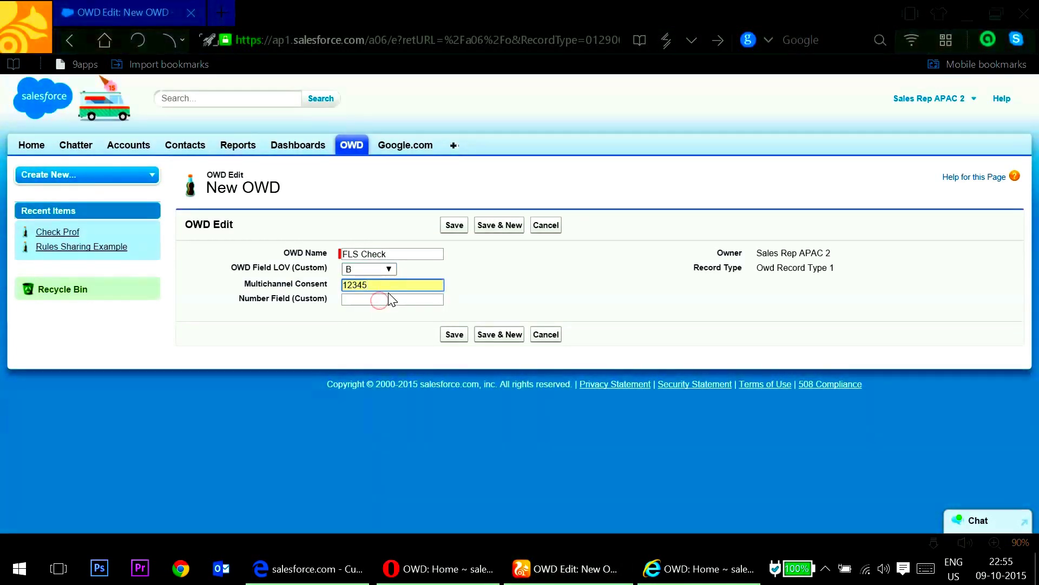
{"action": "left_click", "coordinate": [457, 225]}
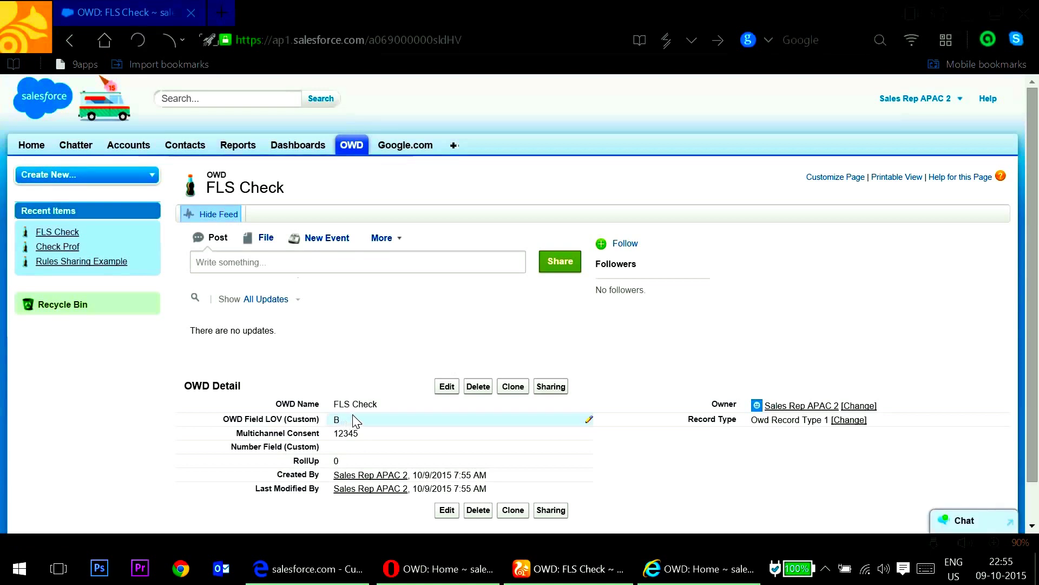
As Sales Rep EUCAN 1, list all OWD records in Internet Explorer and open the Check Prof record in Edge
{"action": "mouse_move", "coordinate": [664, 579]}
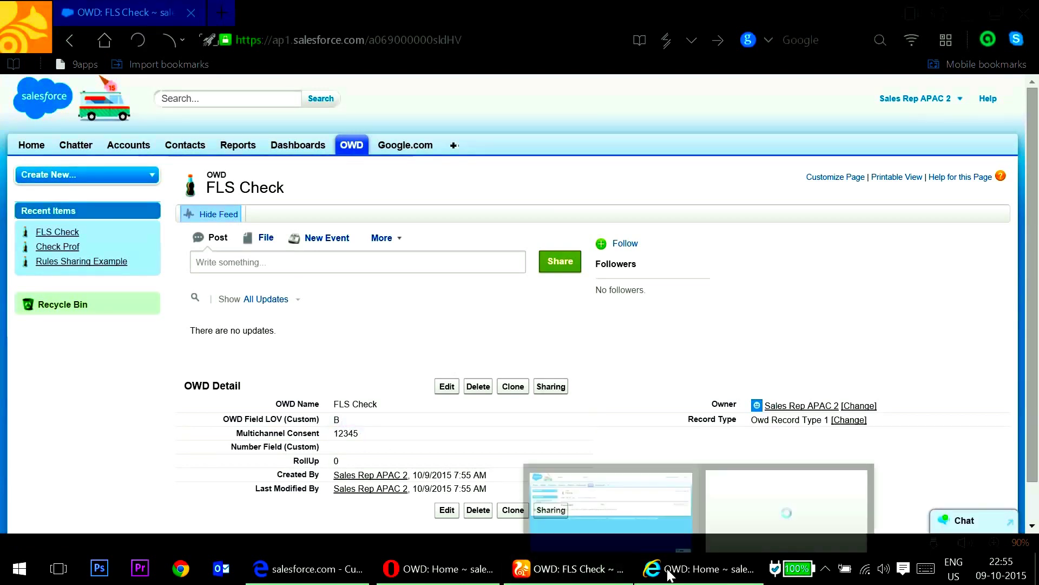
{"action": "left_click", "coordinate": [687, 487]}
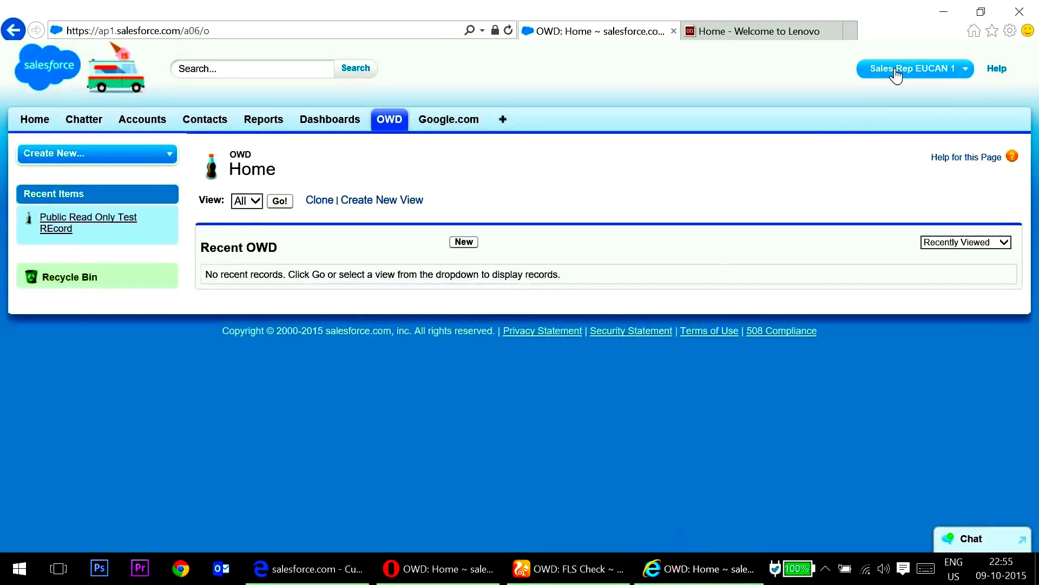
{"action": "left_click", "coordinate": [390, 124]}
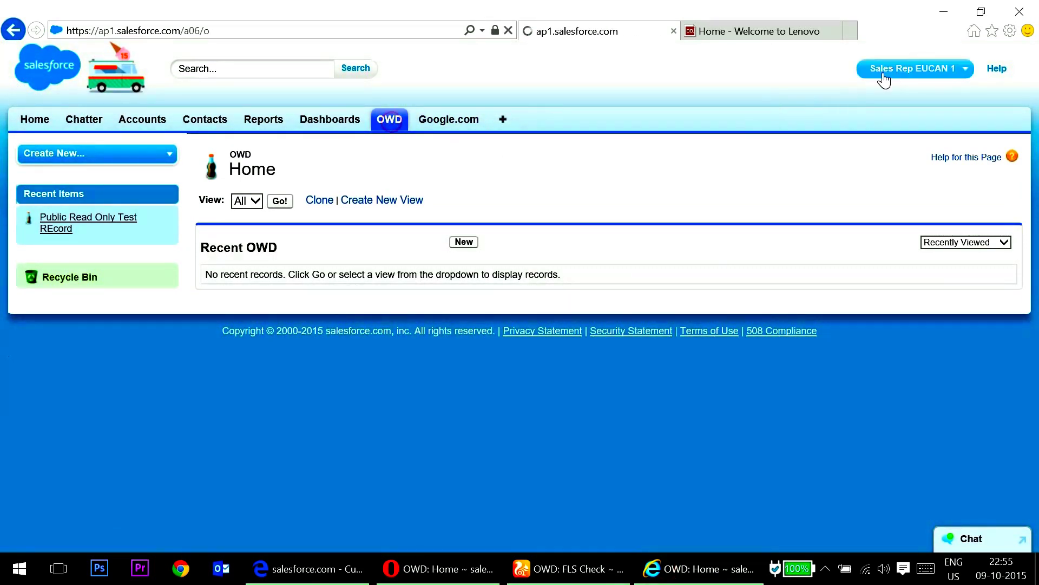
{"action": "left_click", "coordinate": [286, 202]}
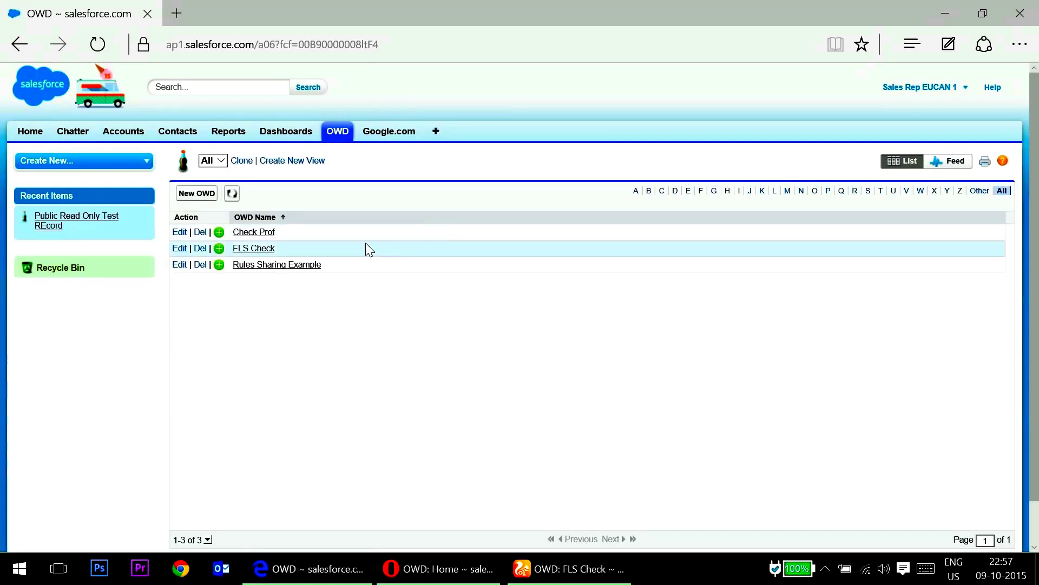
{"action": "left_click", "coordinate": [262, 234]}
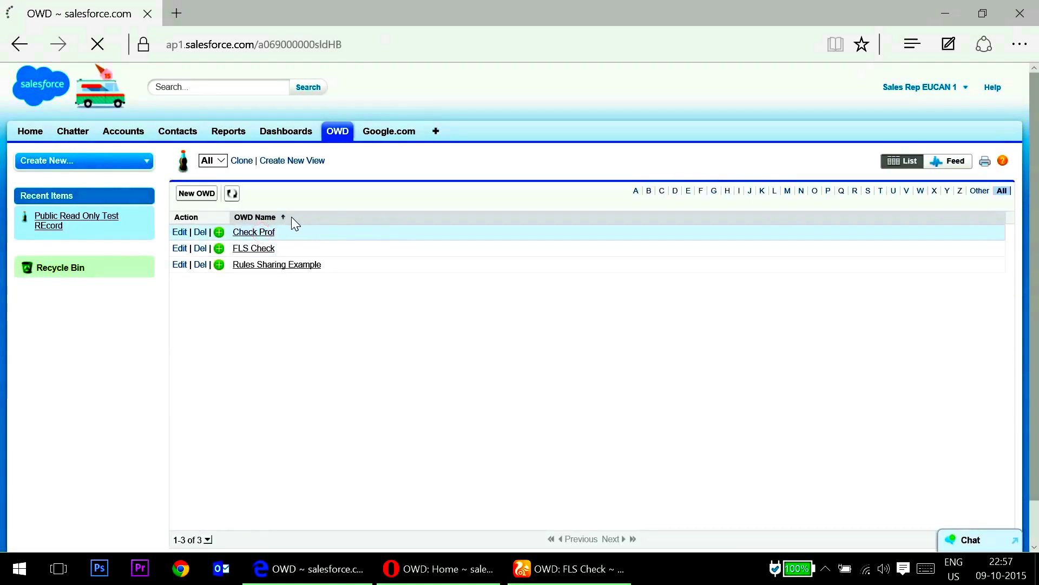
In Chrome's user list, open the Sales Rep Eucan profile of Sales Rep EUCAN 1 and view its OWD field-level security
{"action": "scroll", "coordinate": [416, 374], "scroll_direction": "down", "scroll_amount": 3}
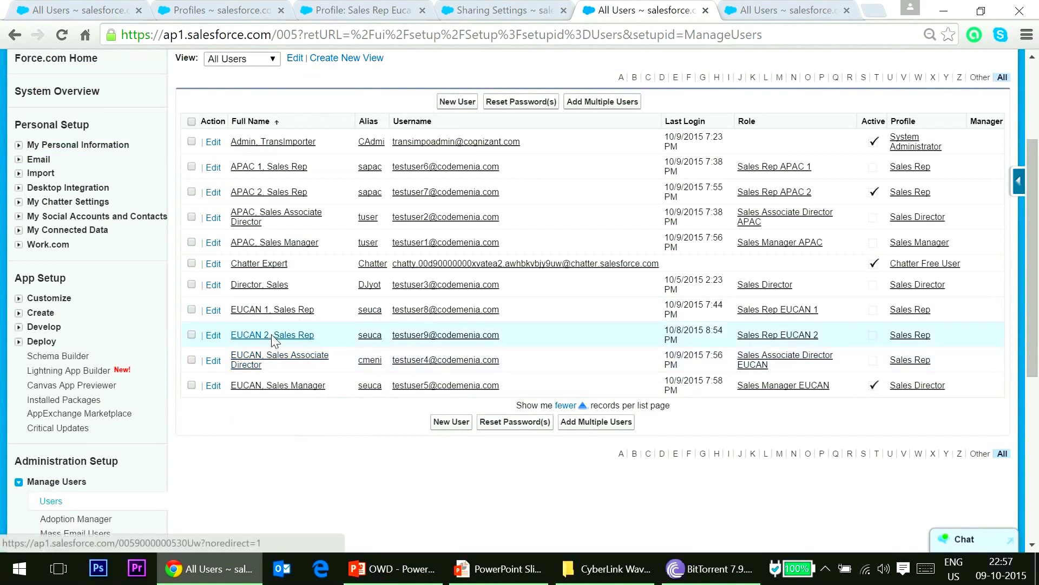
{"action": "left_click", "coordinate": [899, 311]}
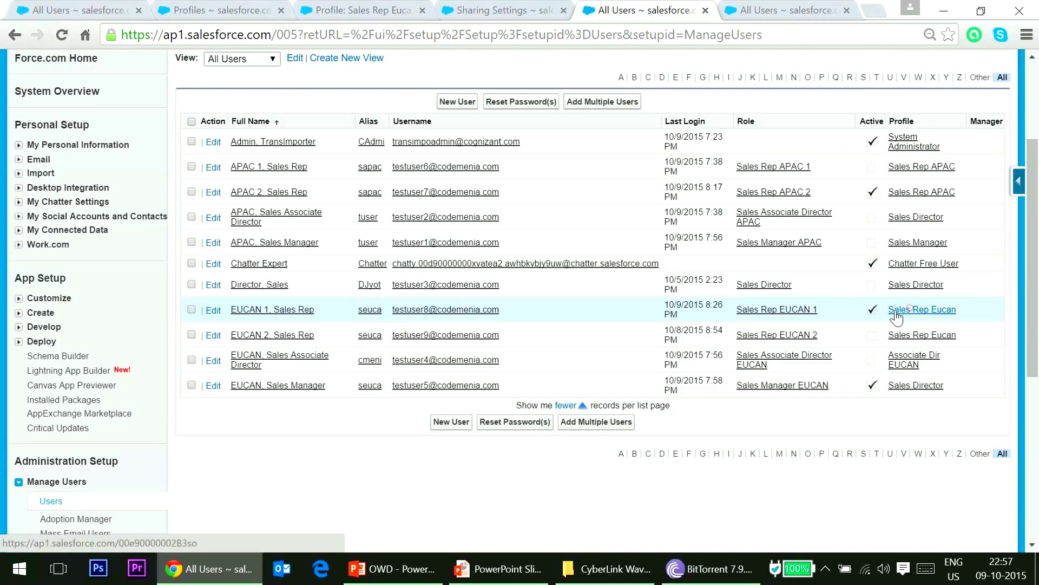
{"action": "left_click", "coordinate": [896, 313]}
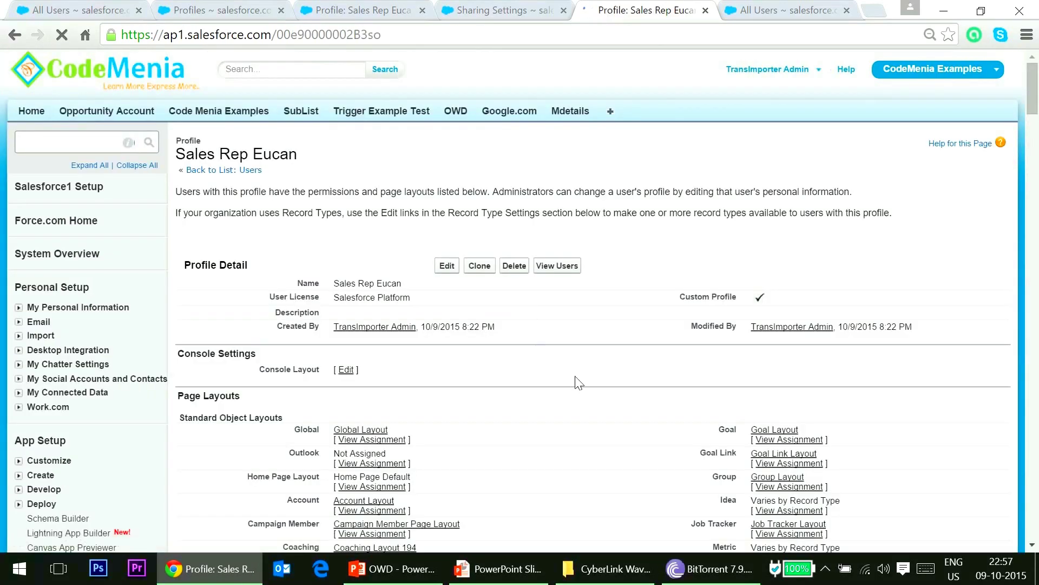
{"action": "scroll", "coordinate": [596, 411], "scroll_direction": "down", "scroll_amount": 15}
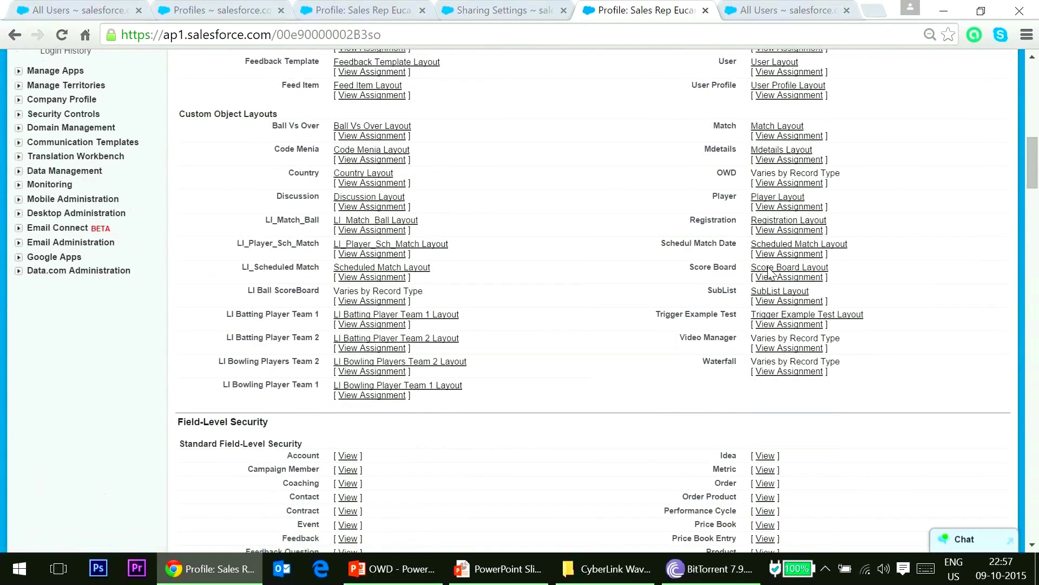
{"action": "scroll", "coordinate": [606, 433], "scroll_direction": "down", "scroll_amount": 6}
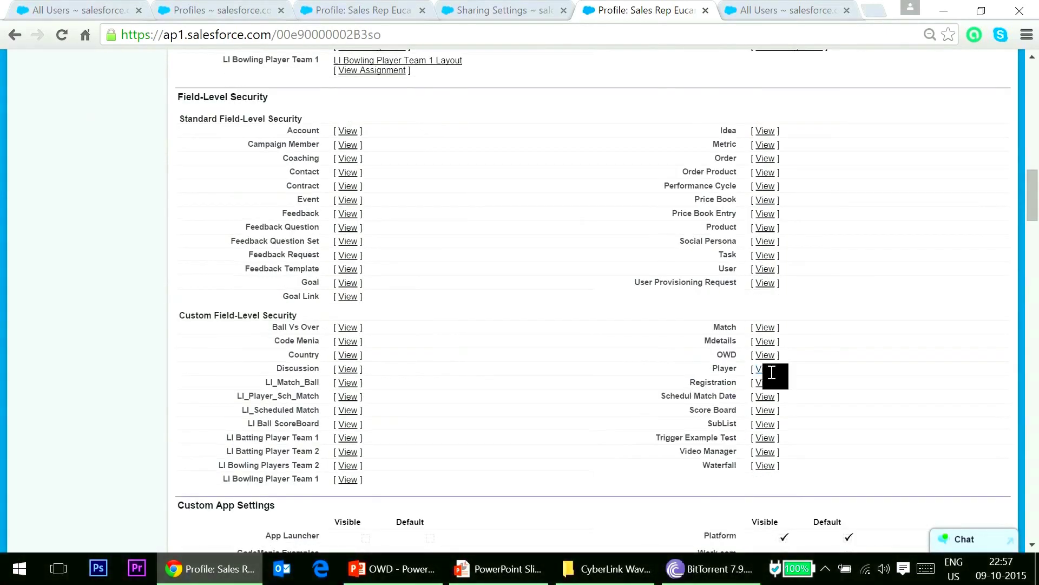
{"action": "left_click", "coordinate": [768, 357]}
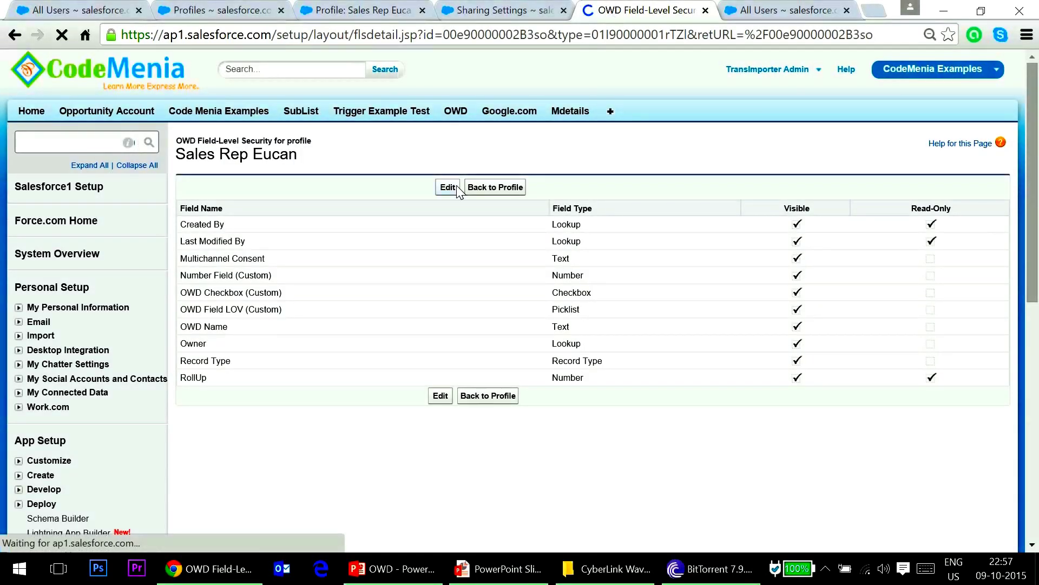
Remove the Visible permission from OWD Field LOV (Custom) for the Sales Rep Eucan profile, save, and return to the profile
{"action": "left_click", "coordinate": [440, 184]}
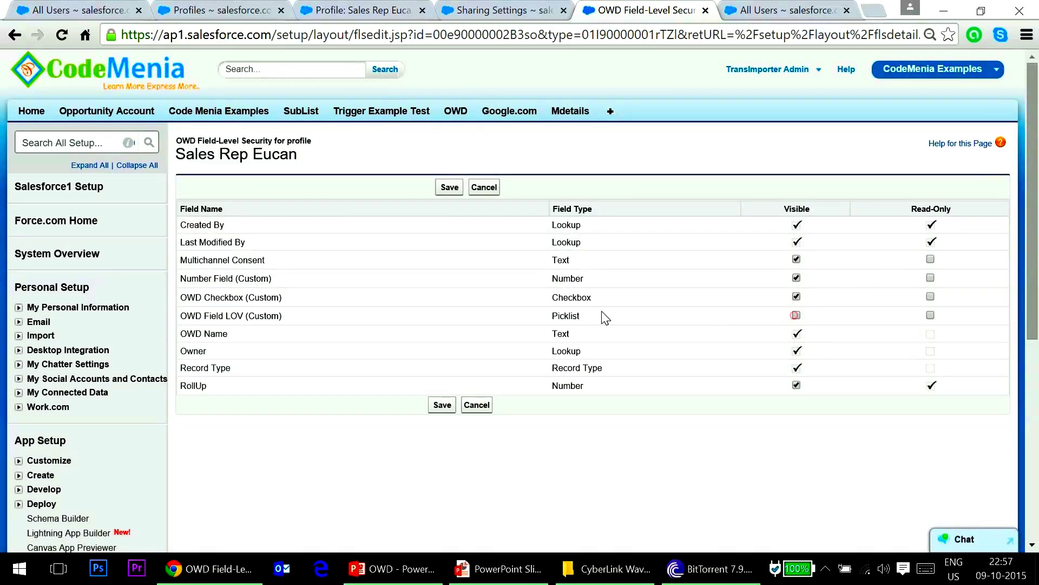
{"action": "left_click", "coordinate": [445, 198]}
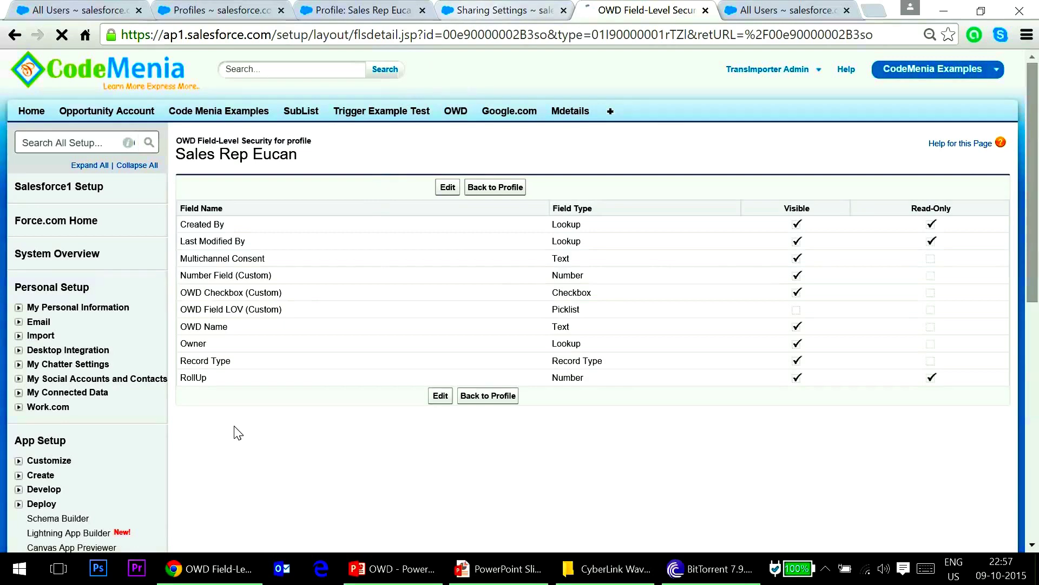
{"action": "left_click", "coordinate": [494, 187]}
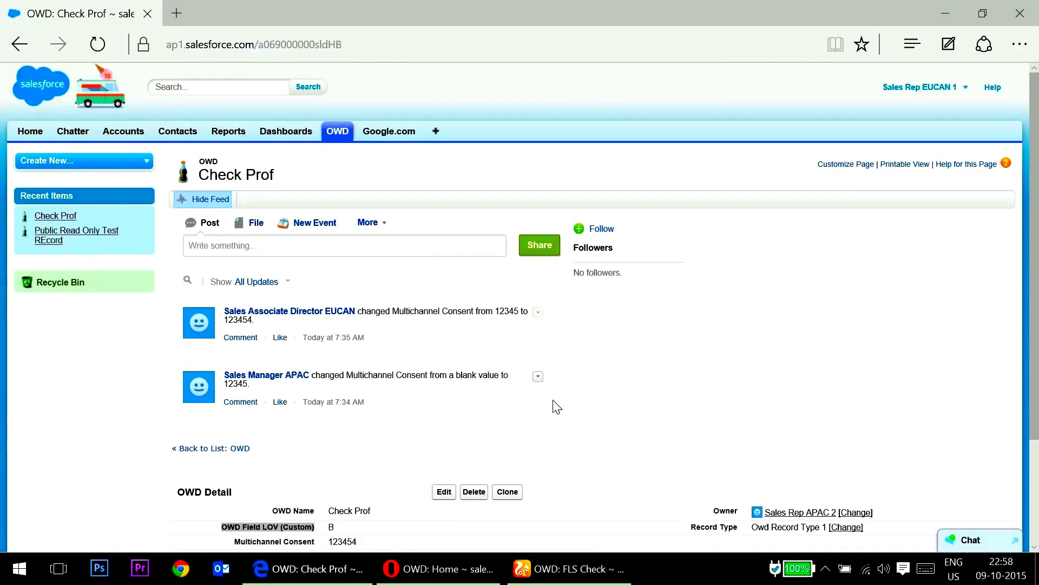
In the Sales Rep EUCAN 1 session in Edge, reload the Check Prof record and examine which fields its OWD Detail section shows
{"action": "scroll", "coordinate": [552, 406], "scroll_direction": "down", "scroll_amount": 3}
{"action": "left_click", "coordinate": [293, 44]}
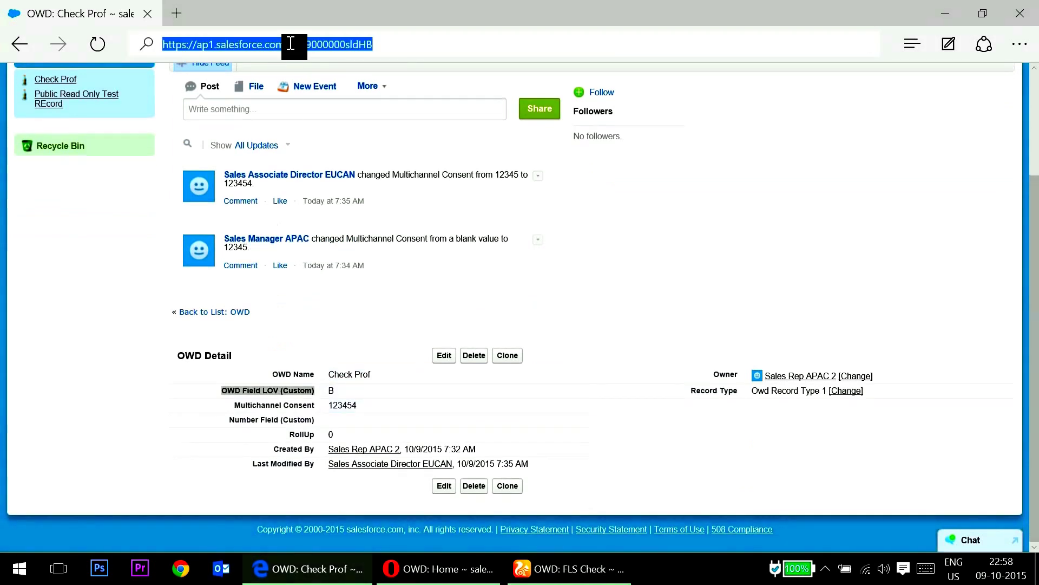
{"action": "left_click", "coordinate": [599, 313]}
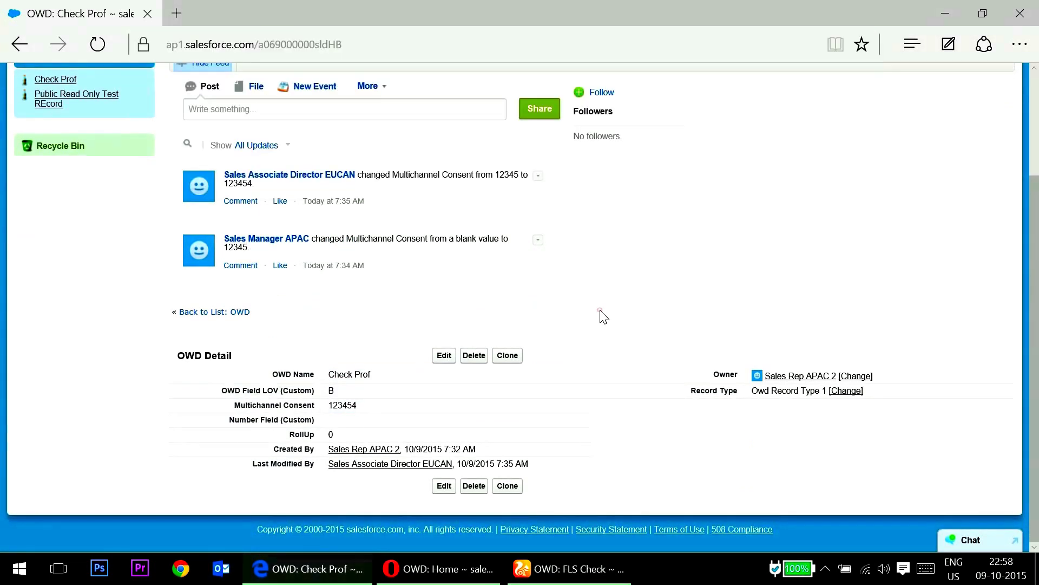
{"action": "scroll", "coordinate": [598, 314], "scroll_direction": "up", "scroll_amount": 3}
{"action": "left_click", "coordinate": [754, 48]}
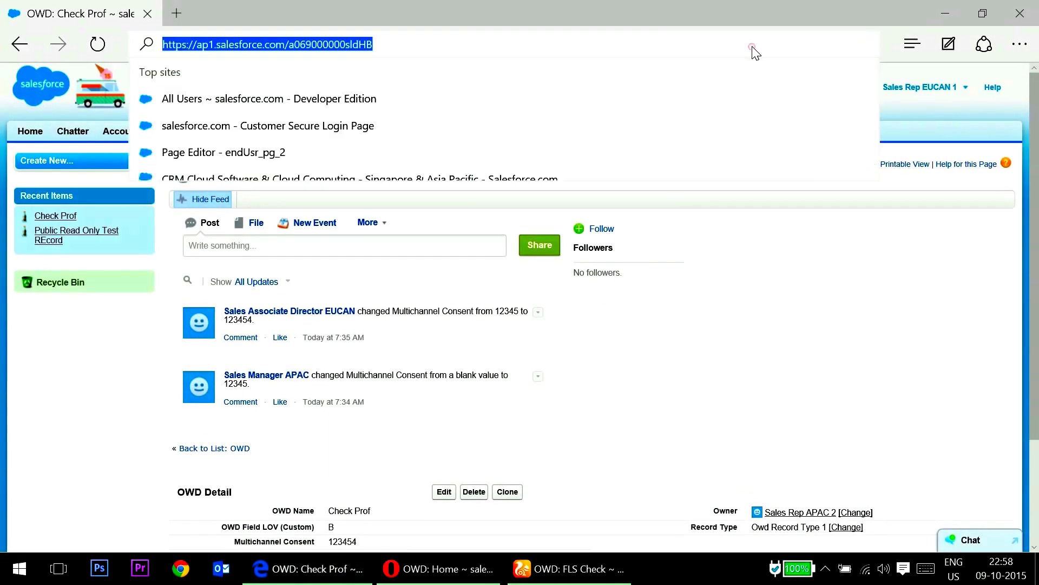
{"action": "key", "text": "Return"}
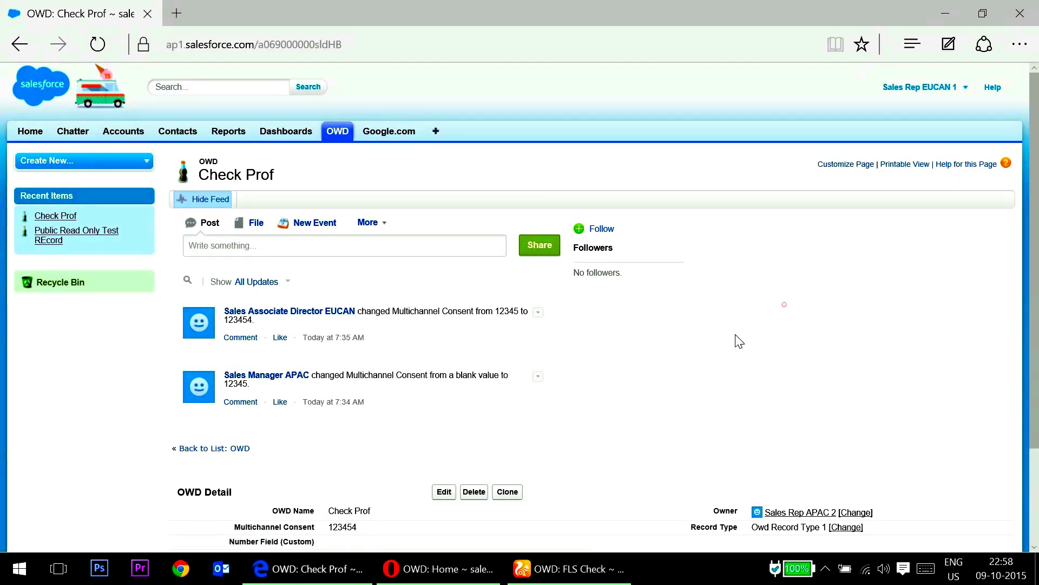
{"action": "scroll", "coordinate": [739, 341], "scroll_direction": "down", "scroll_amount": 3}
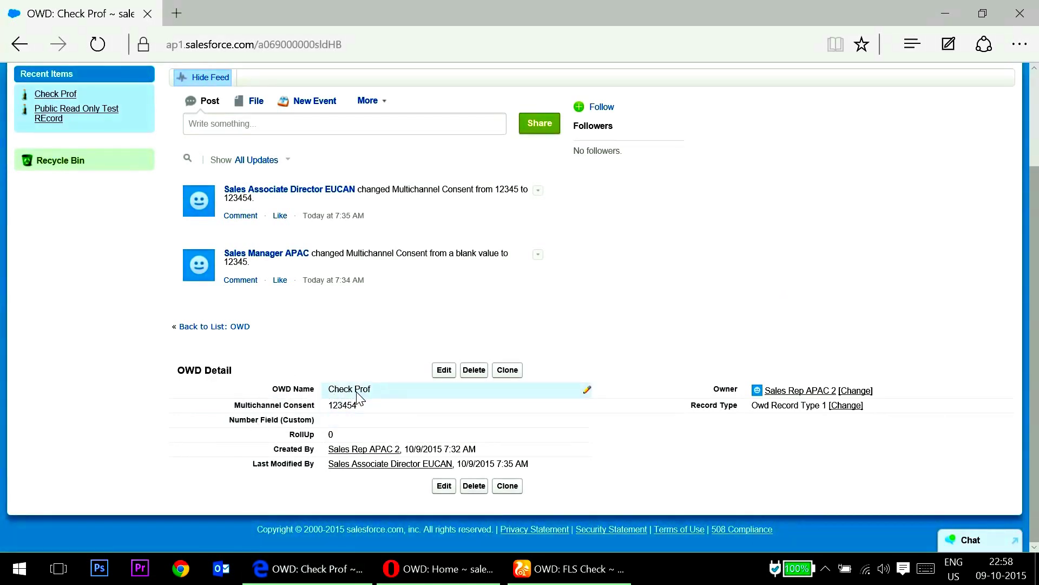
Switch to the Sales Rep APAC 2 session, set OWD Field LOV (Custom) to A on the FLS Check record, and save
{"action": "left_click", "coordinate": [469, 574]}
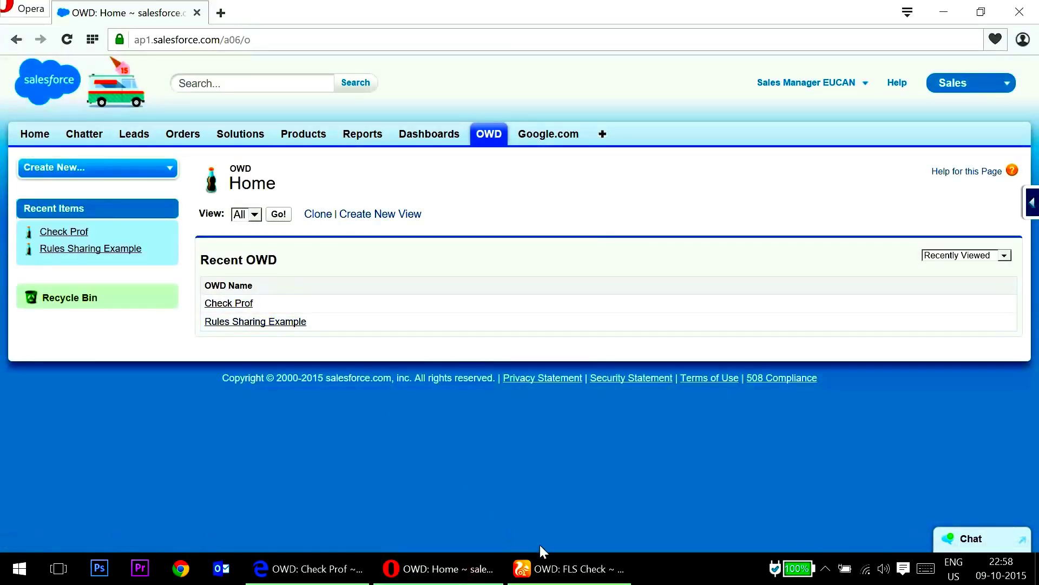
{"action": "left_click", "coordinate": [568, 569]}
{"action": "double_click", "coordinate": [358, 418]}
{"action": "left_click", "coordinate": [356, 420]}
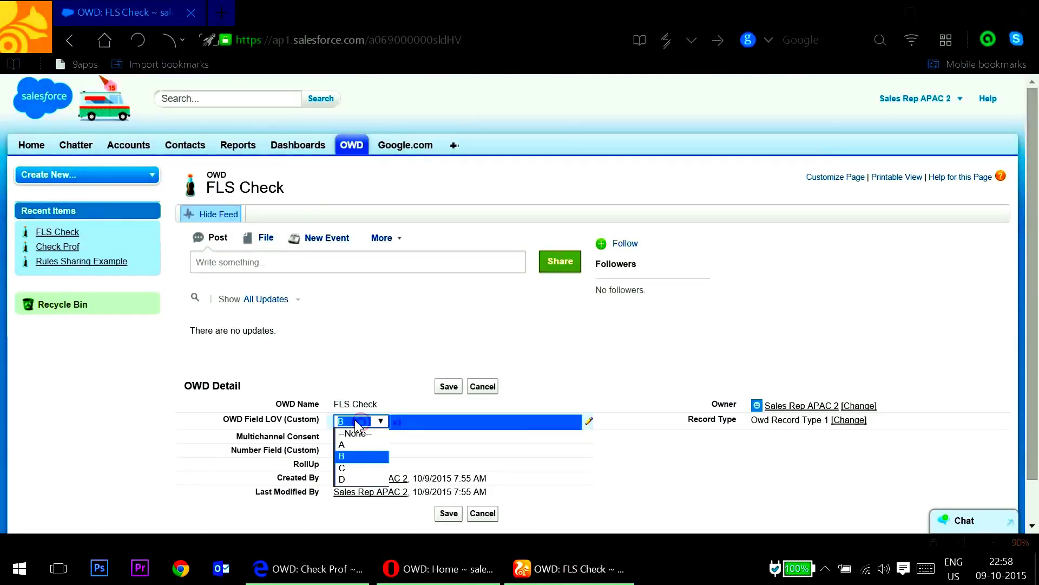
{"action": "left_click", "coordinate": [361, 444]}
{"action": "left_click", "coordinate": [444, 386]}
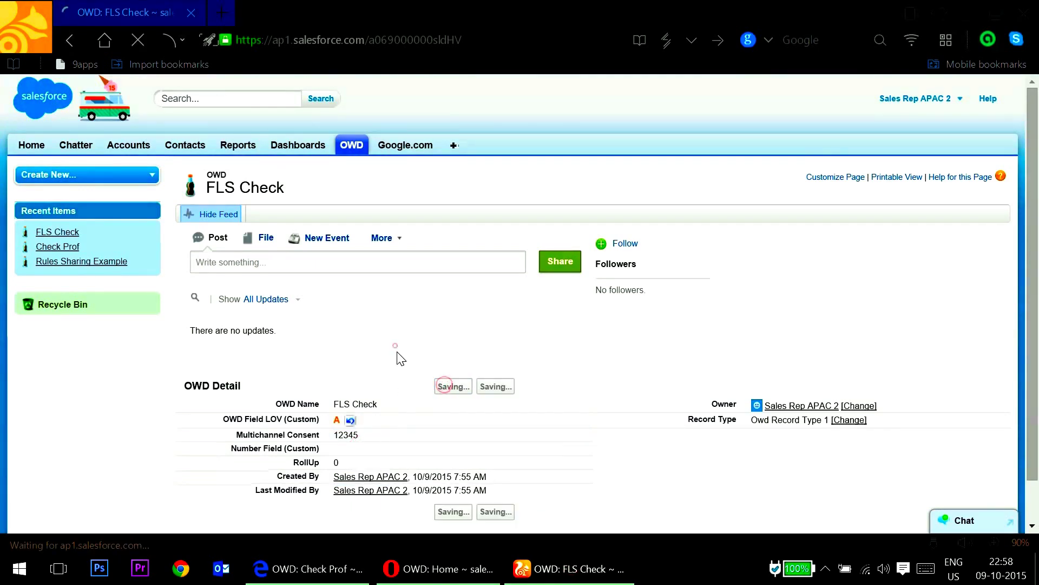
As Sales Rep EUCAN 1 in Edge, open the All list of OWD records and refresh it to look for FLS Check
{"action": "left_click", "coordinate": [319, 566]}
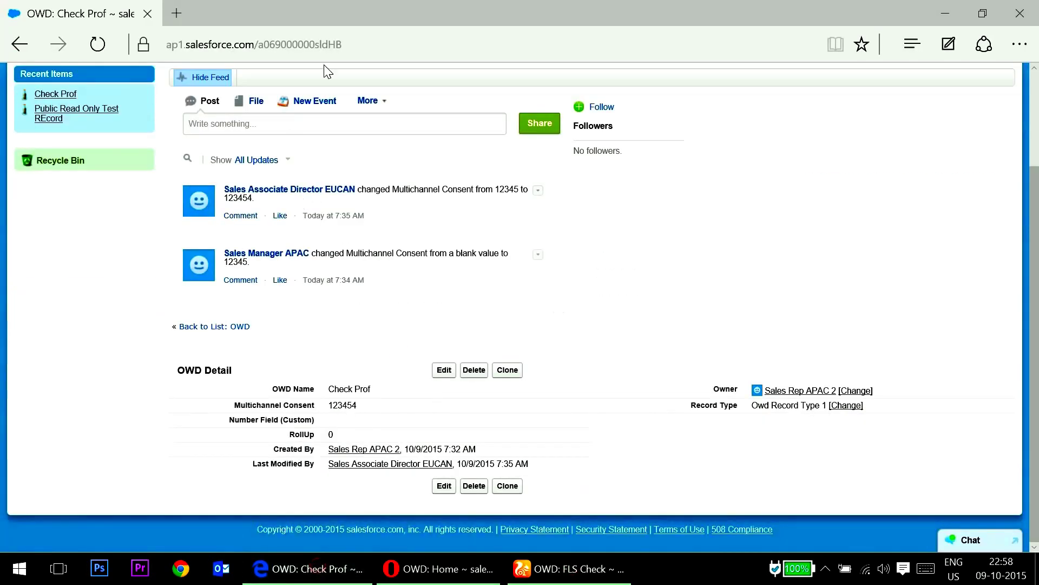
{"action": "left_click", "coordinate": [327, 44]}
{"action": "key", "text": "Return"}
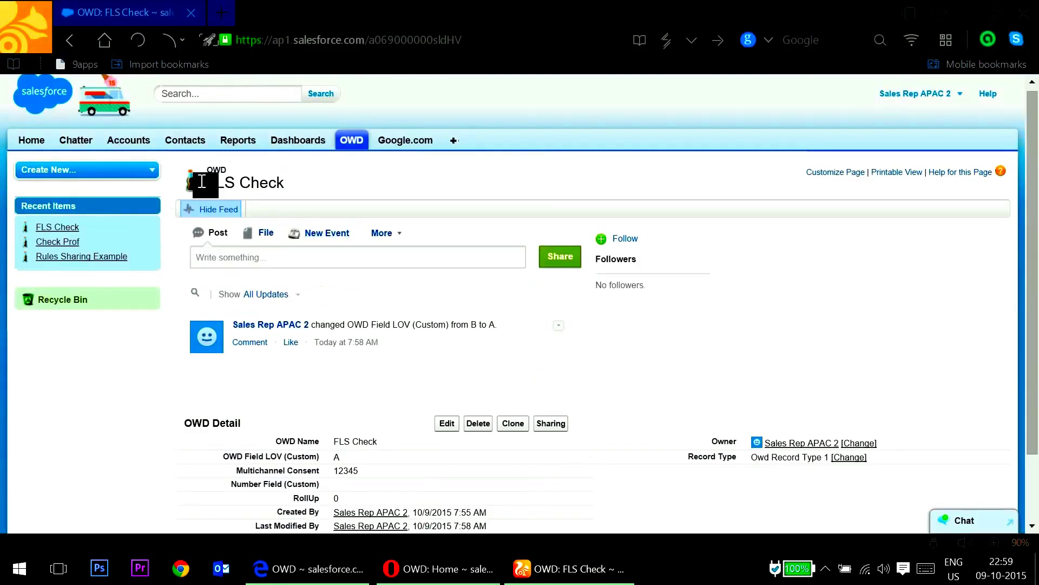
{"action": "left_click_drag", "start_coordinate": [208, 182], "coordinate": [303, 184]}
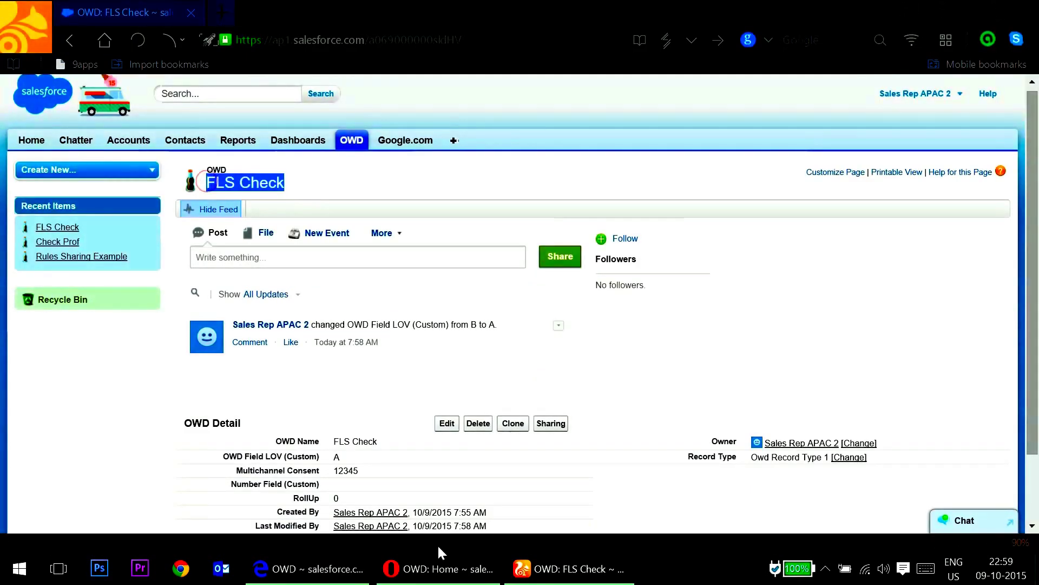
{"action": "left_click", "coordinate": [326, 569]}
{"action": "left_click", "coordinate": [231, 196]}
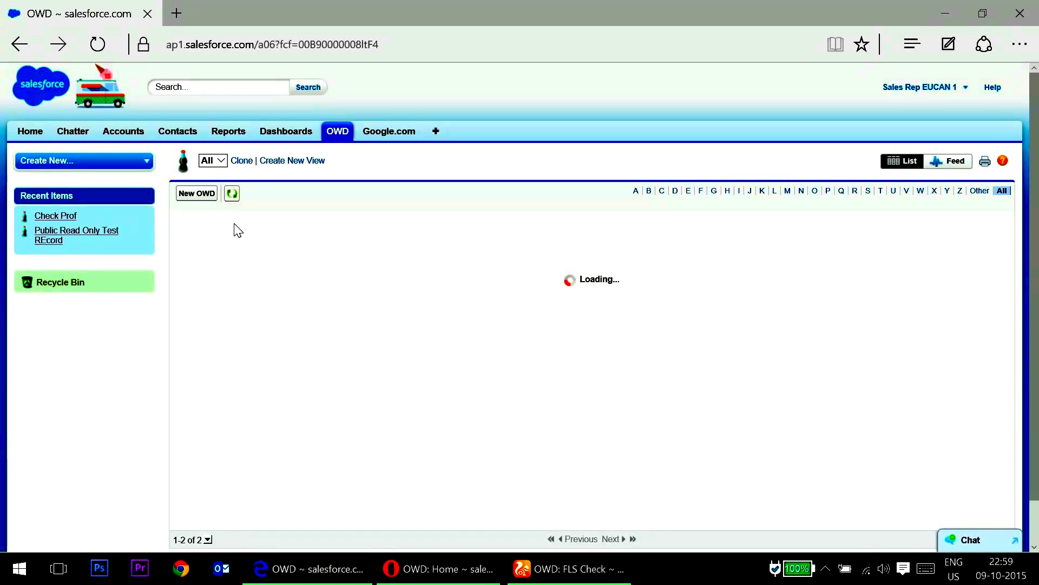
{"action": "left_click", "coordinate": [548, 565]}
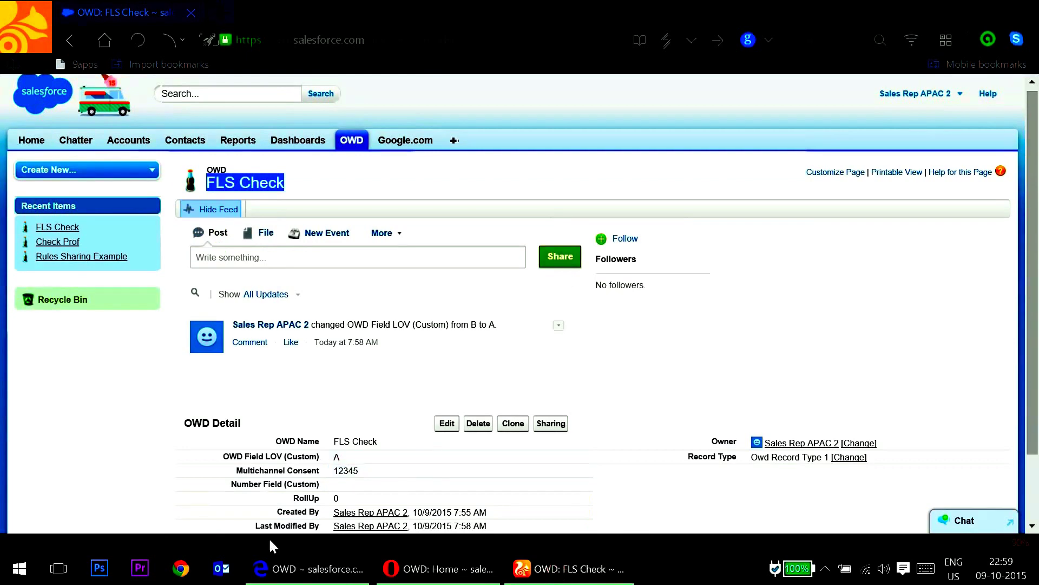
{"action": "left_click", "coordinate": [282, 563]}
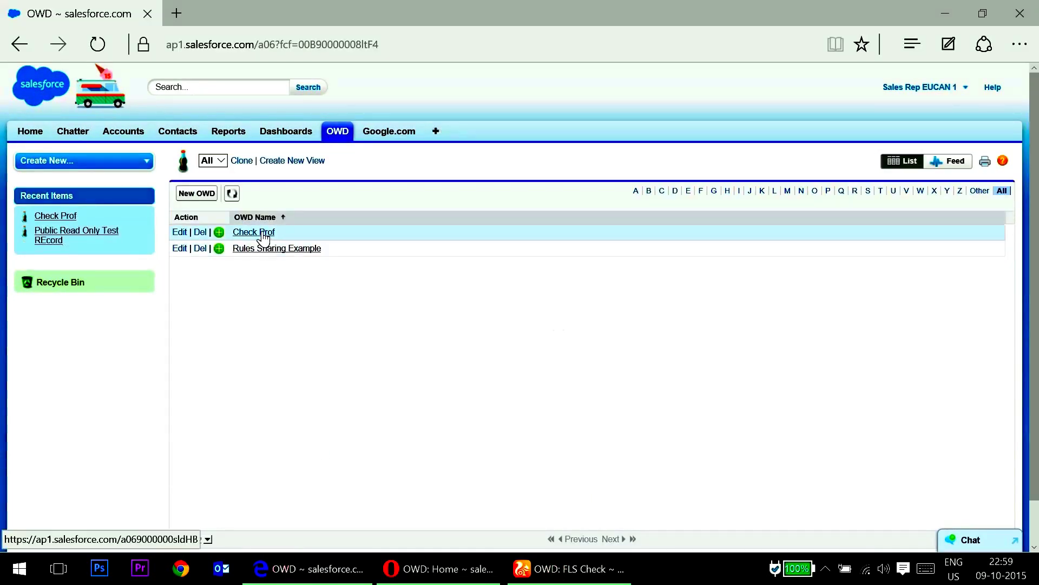
Back in the Sales Rep APAC 2 session, set OWD Field LOV (Custom) to B on the FLS Check record and save
{"action": "left_click", "coordinate": [528, 565]}
{"action": "double_click", "coordinate": [343, 461]}
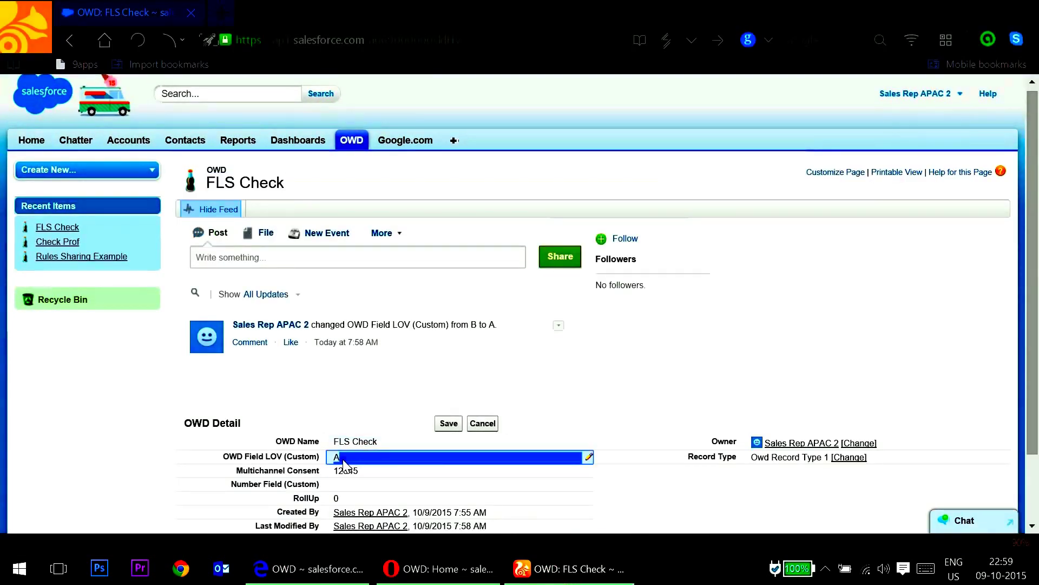
{"action": "left_click", "coordinate": [343, 460]}
{"action": "left_click", "coordinate": [349, 494]}
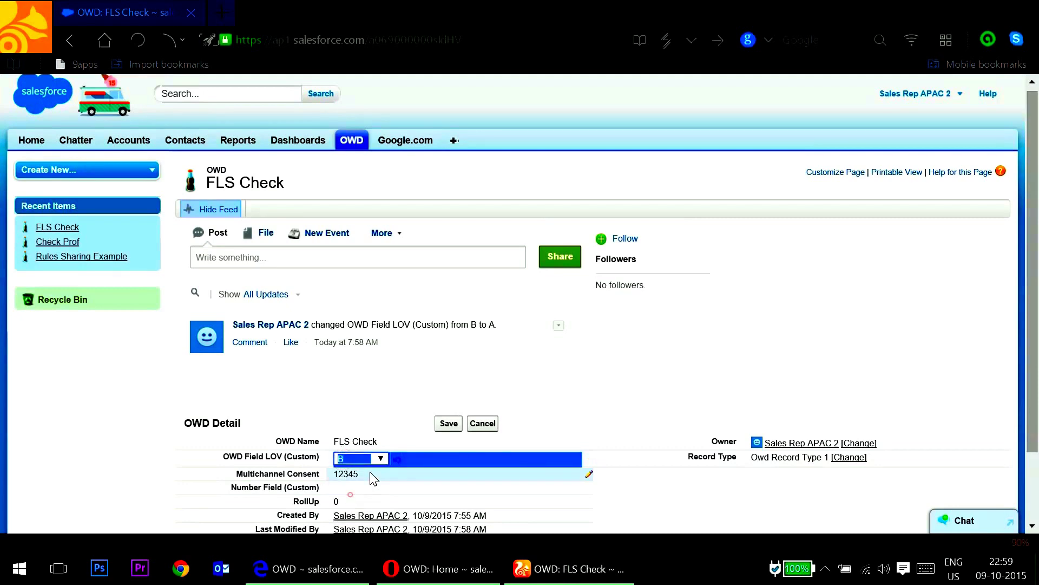
{"action": "left_click", "coordinate": [454, 425]}
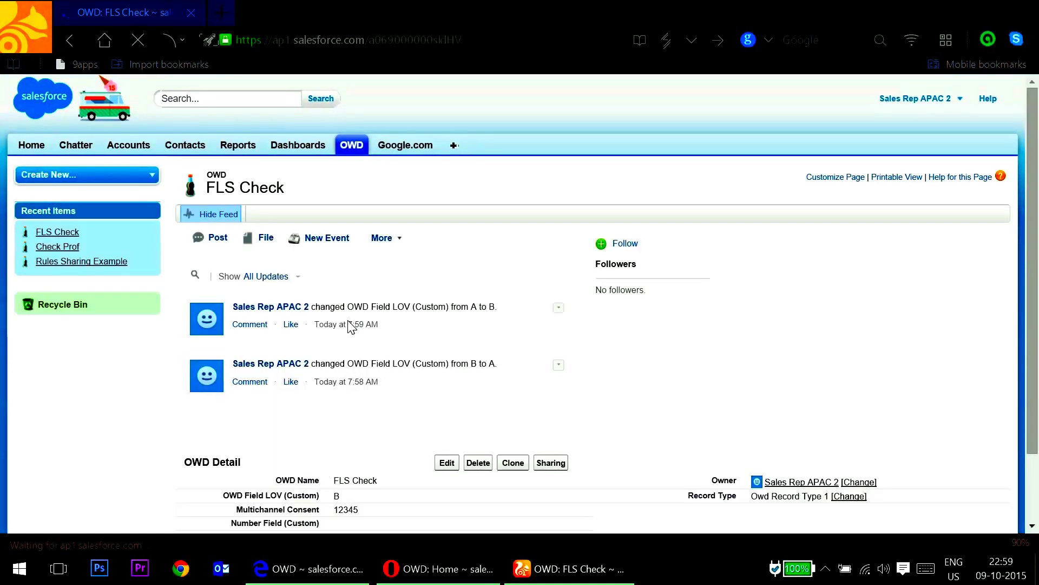
In the Sales Rep EUCAN 1 session in Edge, refresh the OWD list and open the FLS Check record
{"action": "left_click", "coordinate": [340, 569]}
{"action": "left_click", "coordinate": [232, 194]}
{"action": "left_click", "coordinate": [245, 249]}
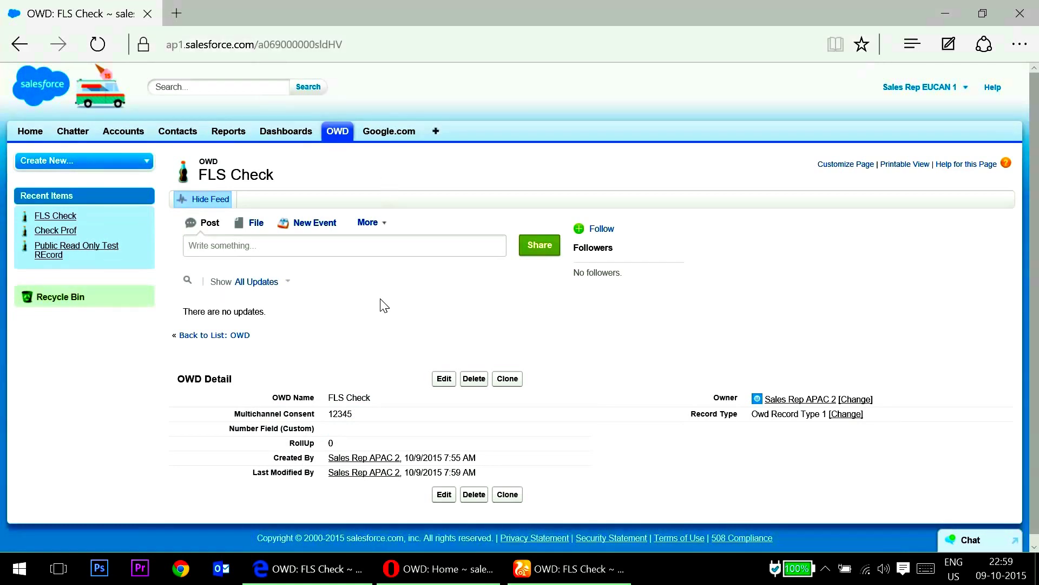
Return to the FLS Check record as Sales Rep APAC 2, change OWD Field LOV (Custom) to A, and save
{"action": "left_click", "coordinate": [564, 575]}
{"action": "scroll", "coordinate": [345, 411], "scroll_direction": "down", "scroll_amount": 2}
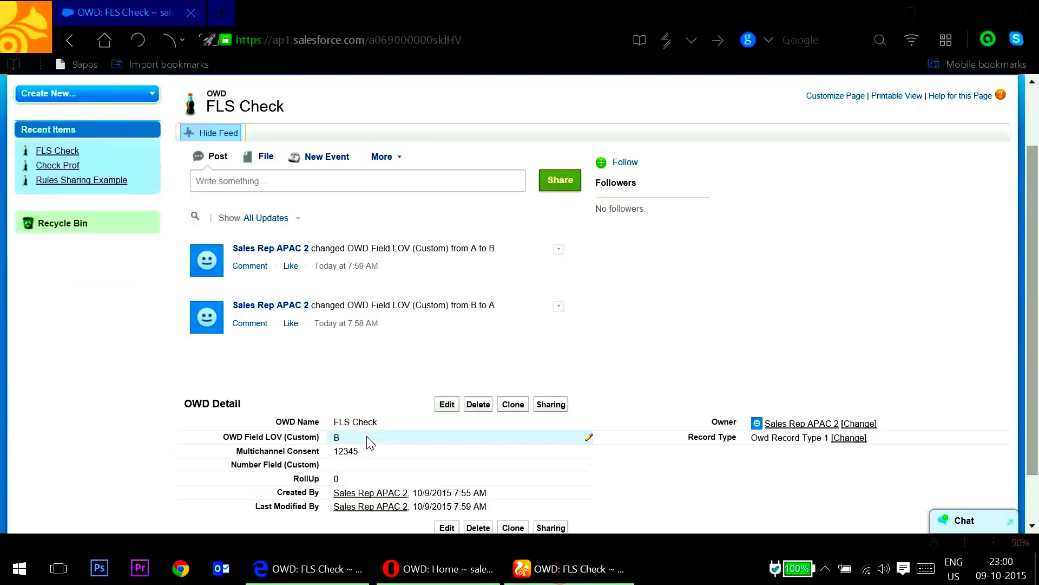
{"action": "double_click", "coordinate": [361, 439]}
{"action": "left_click", "coordinate": [360, 438]}
{"action": "left_click", "coordinate": [363, 463]}
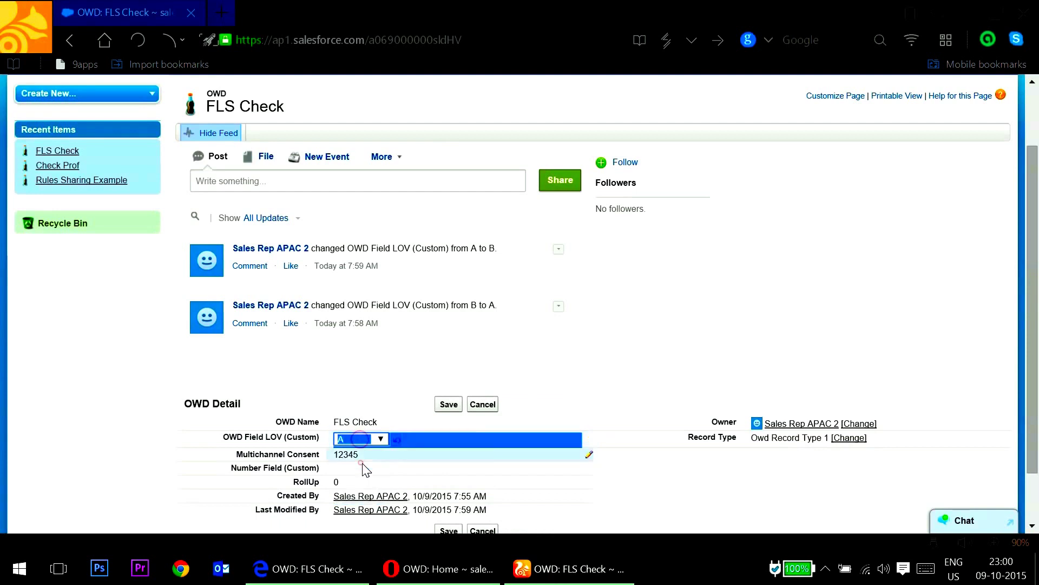
{"action": "left_click", "coordinate": [472, 392]}
{"action": "left_click", "coordinate": [446, 403]}
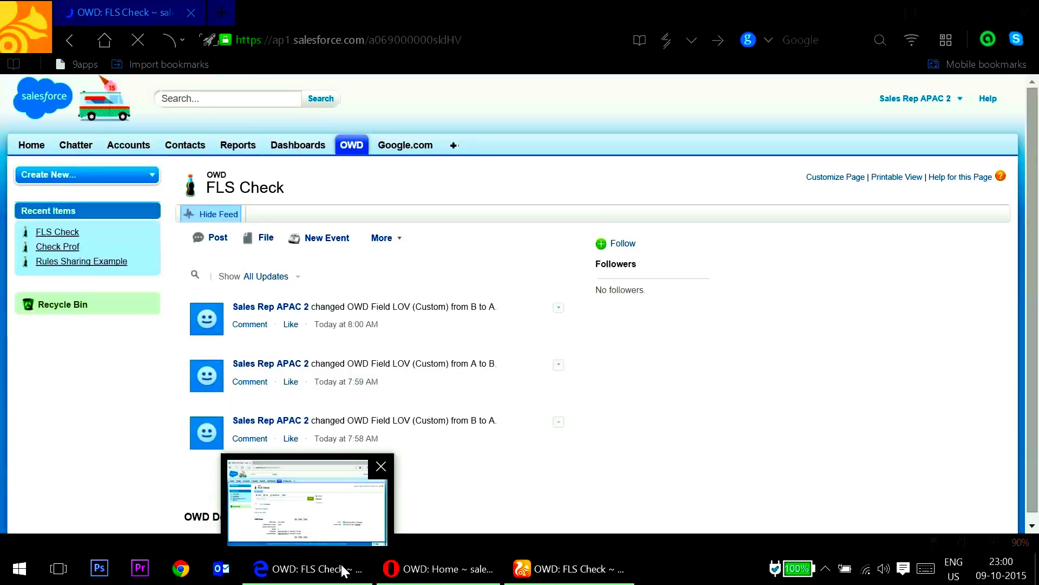
Reload the FLS Check record as Sales Rep EUCAN 1 in Edge, and review its OWD Detail section as Sales Rep APAC 2
{"action": "left_click", "coordinate": [343, 568]}
{"action": "left_click", "coordinate": [283, 43]}
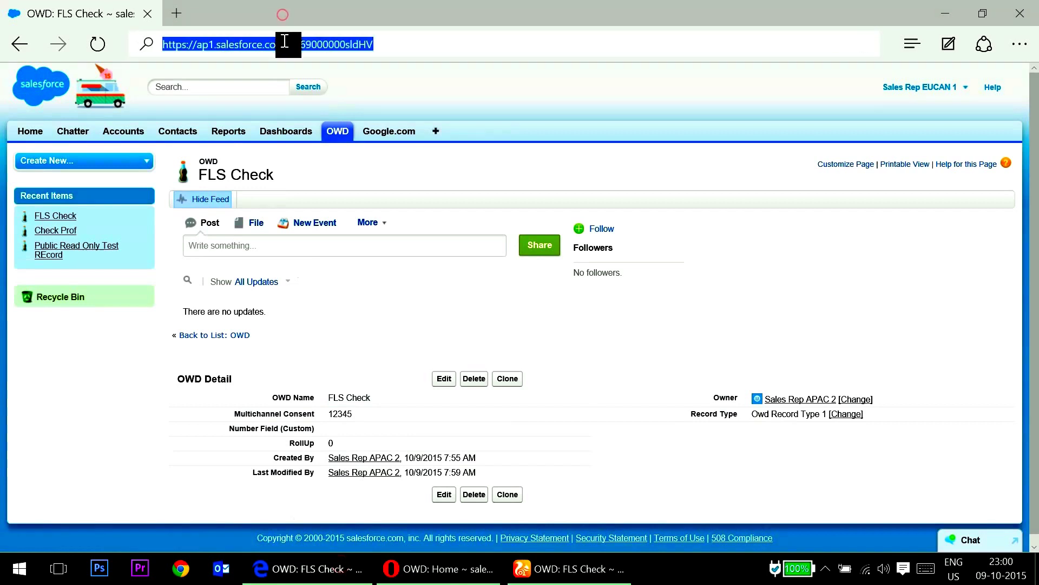
{"action": "key", "text": "Return"}
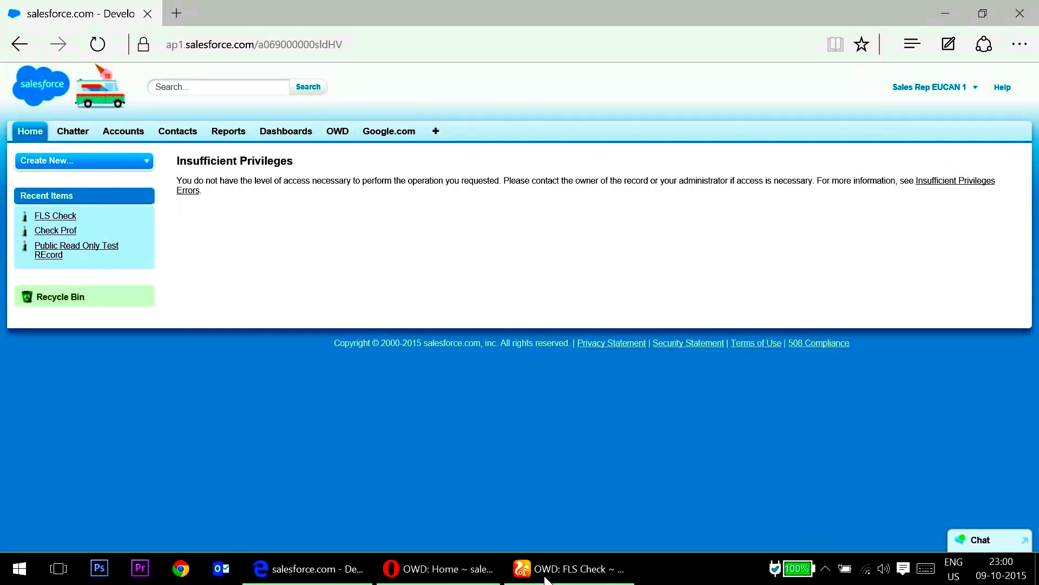
{"action": "left_click", "coordinate": [569, 569]}
{"action": "scroll", "coordinate": [541, 412], "scroll_direction": "down", "scroll_amount": 4}
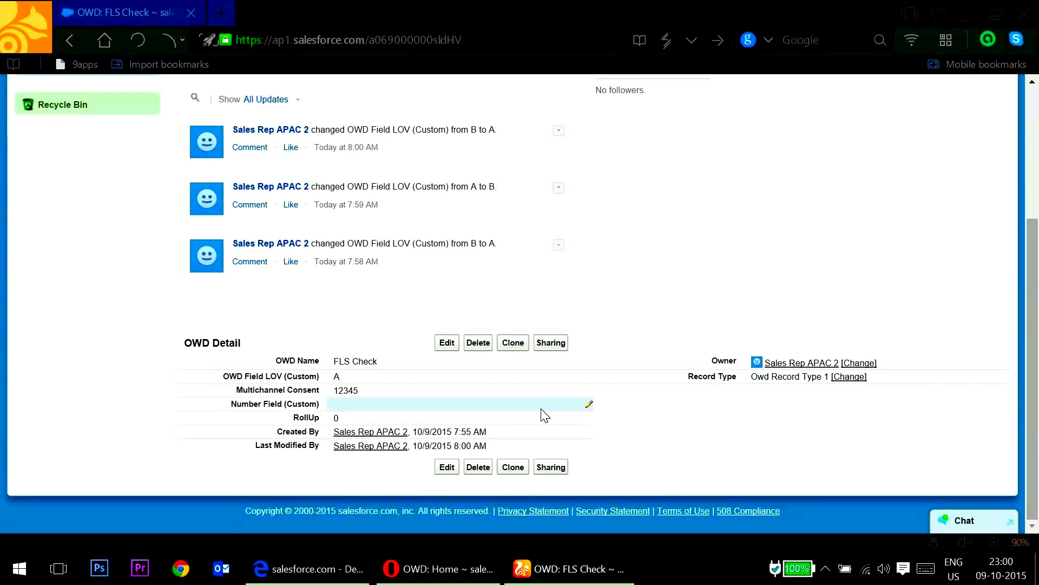
{"action": "left_click", "coordinate": [648, 271]}
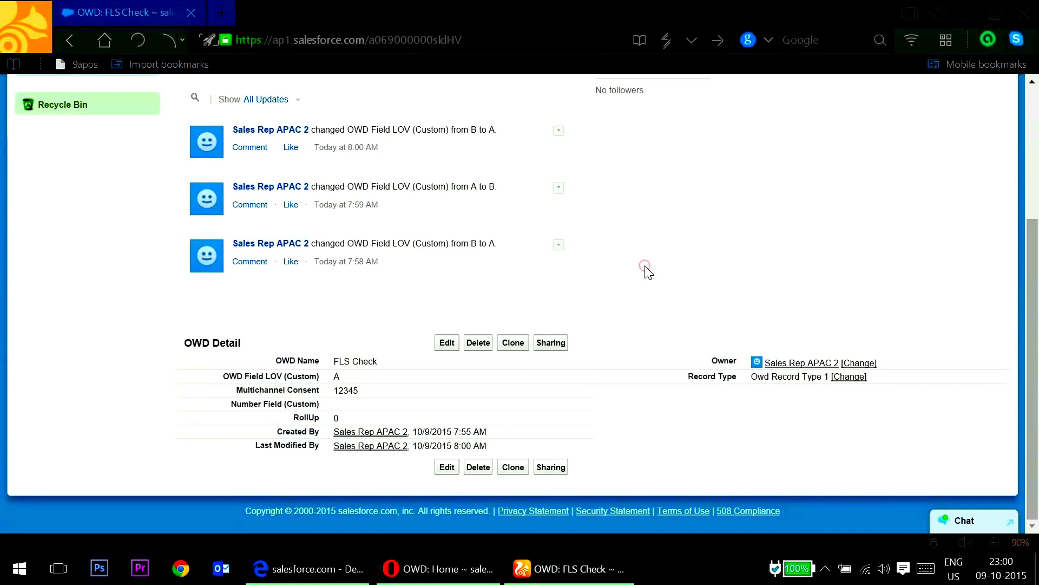